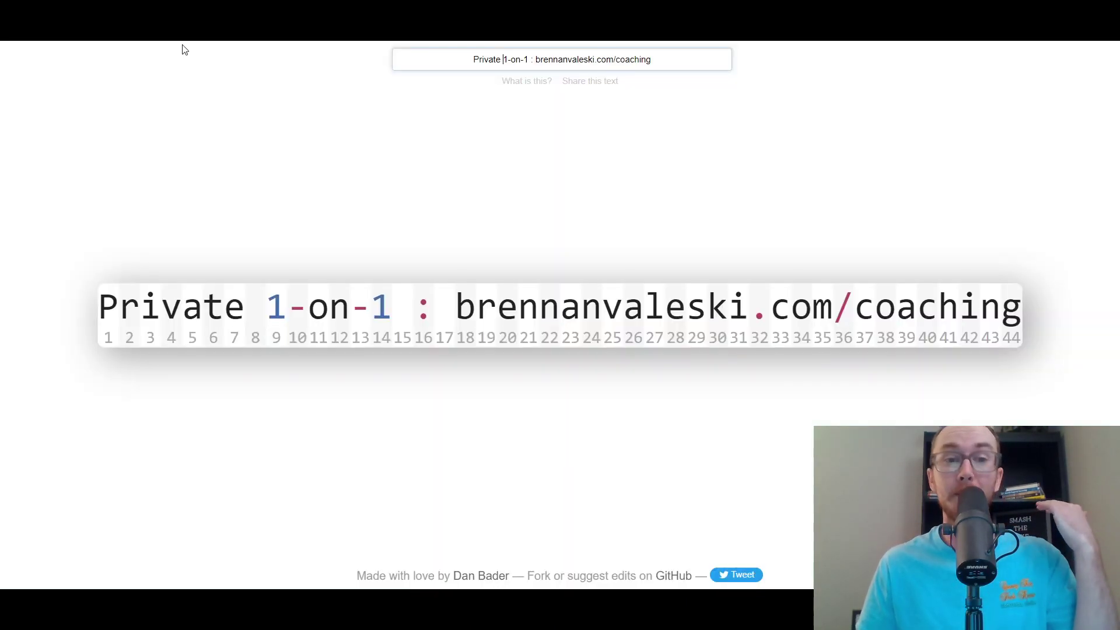
# Switch to the Digital Downloads listing in the Shopify App Store and check the app's name and price.
pyautogui.hotkey('ctrl', 'Tab')
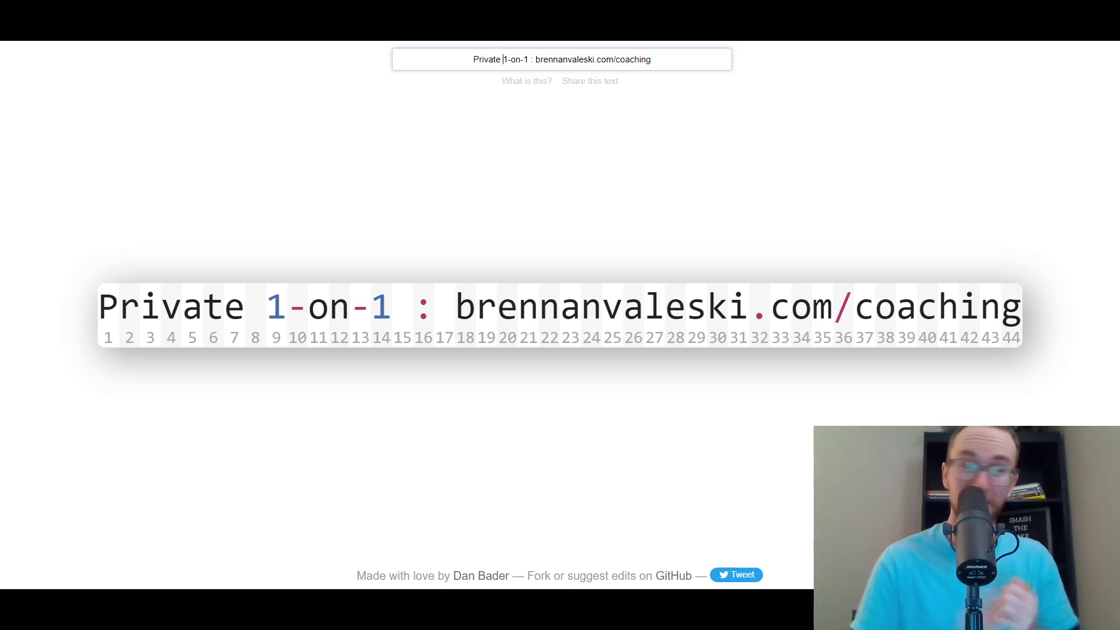
pyautogui.hotkey('ctrl', 'Tab')
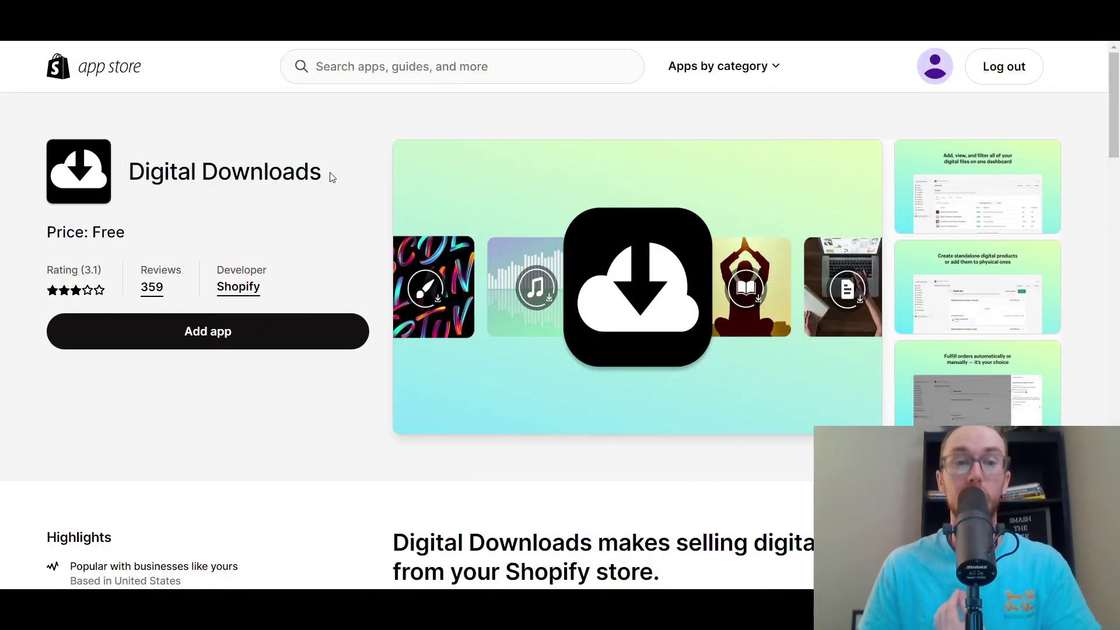
pyautogui.moveTo(330, 175); pyautogui.dragTo(129, 173)
pyautogui.click(173, 149)
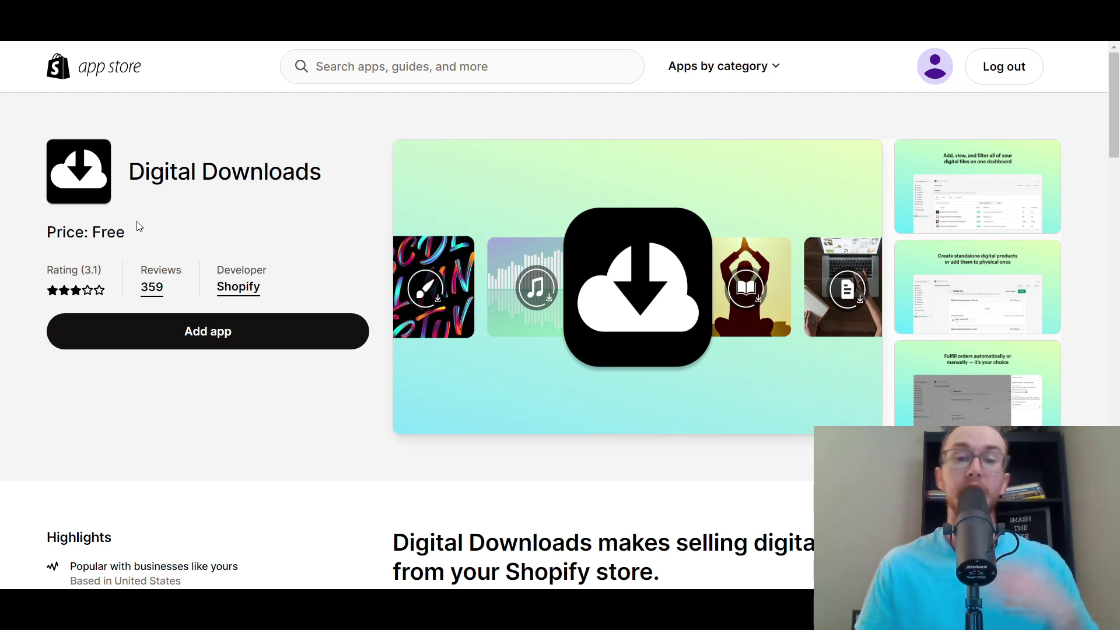
# Read the Digital Downloads description and feature list, covering supported file types, download limits and product variants.
pyautogui.moveTo(1115, 158); pyautogui.dragTo(1115, 226)
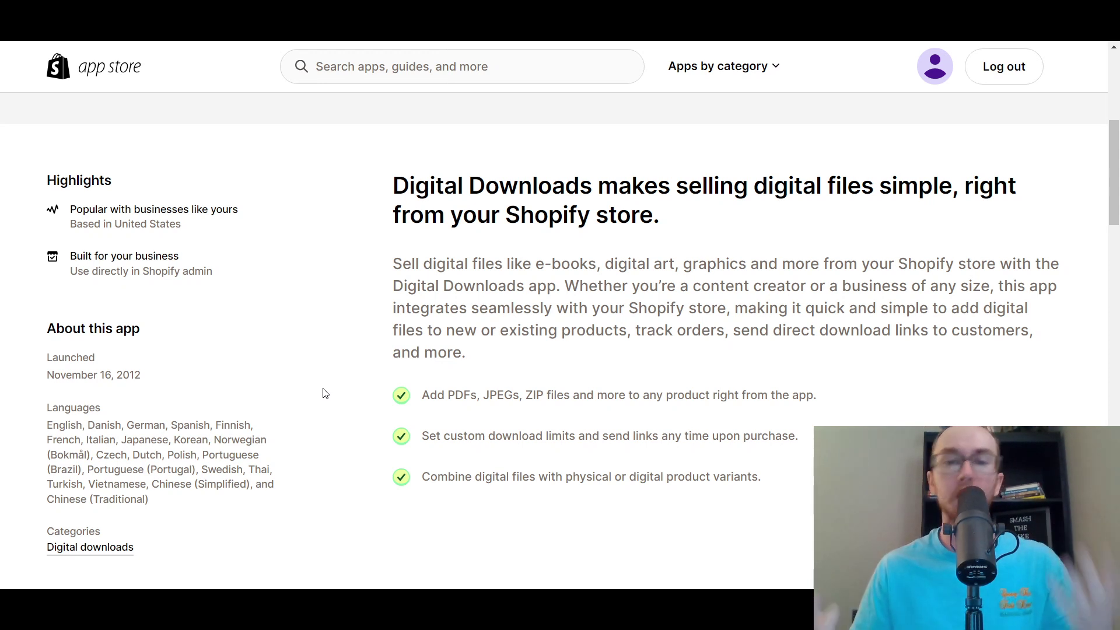
pyautogui.moveTo(799, 284); pyautogui.dragTo(528, 286)
pyautogui.click(528, 286)
pyautogui.moveTo(1117, 211); pyautogui.dragTo(1117, 218)
pyautogui.moveTo(430, 362); pyautogui.dragTo(709, 364)
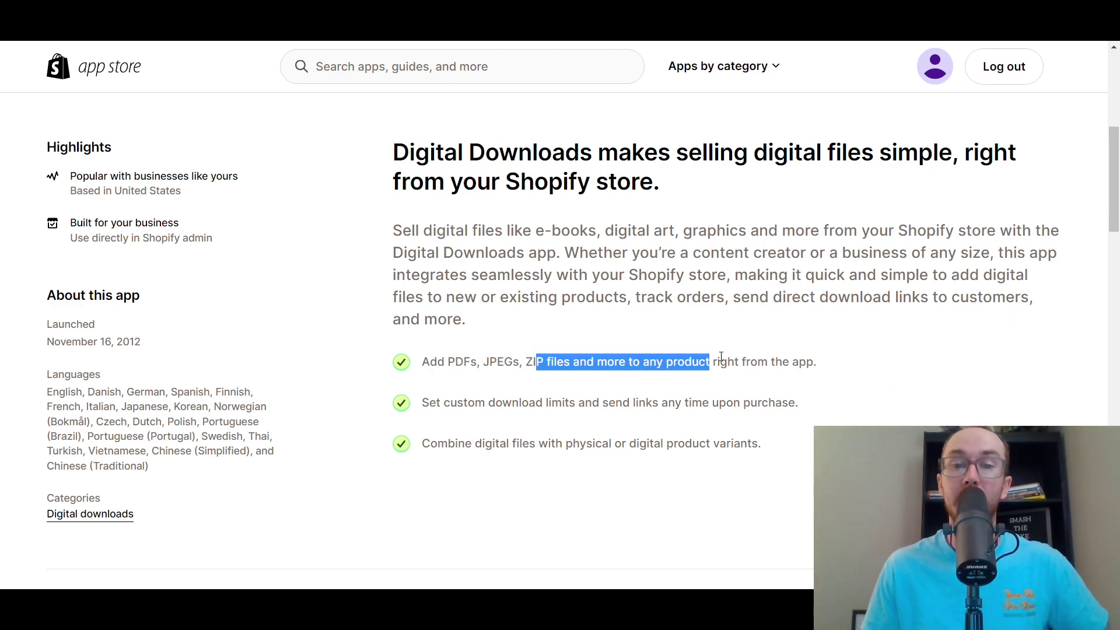
pyautogui.click(834, 349)
pyautogui.scroll(3, 859, 349)
pyautogui.scroll(-4, 778, 408)
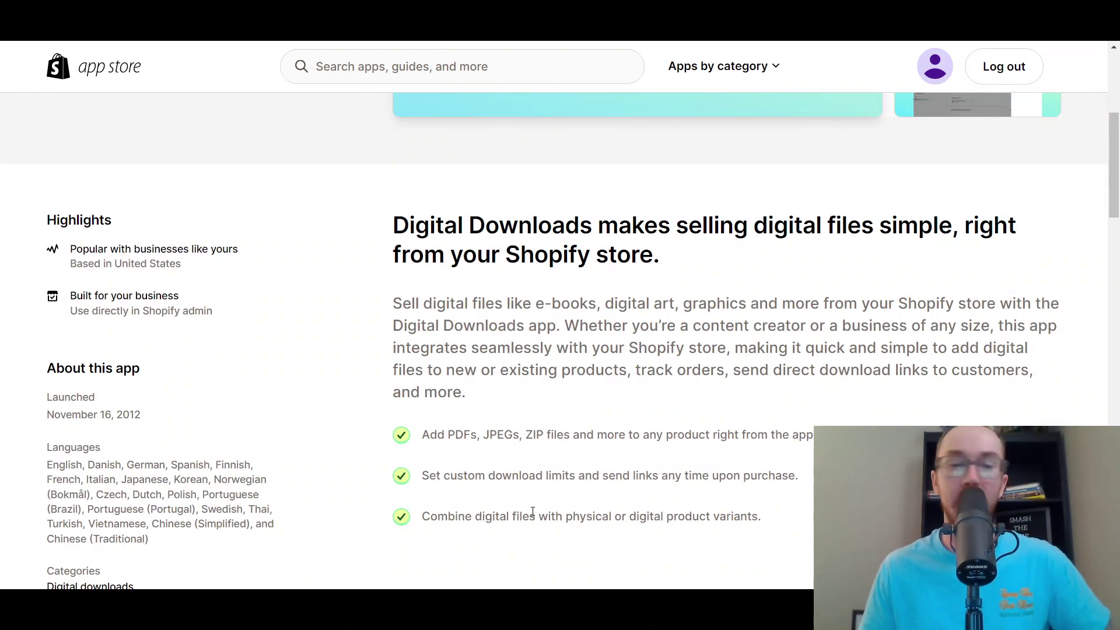
pyautogui.scroll(-1, 528, 514)
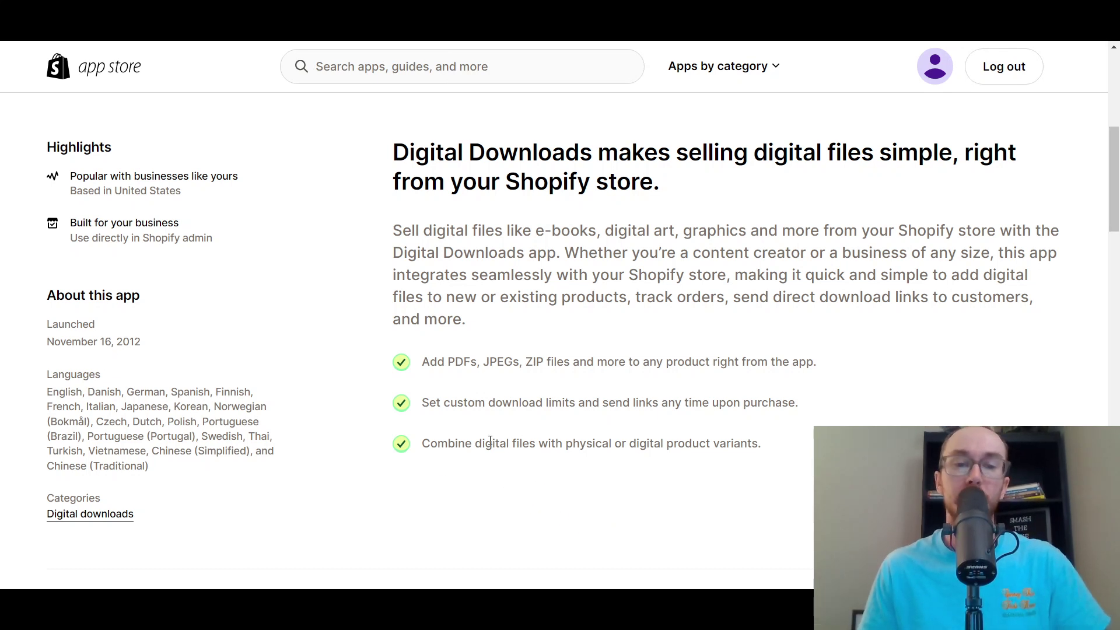
pyautogui.moveTo(462, 443); pyautogui.dragTo(753, 458)
pyautogui.click(753, 458)
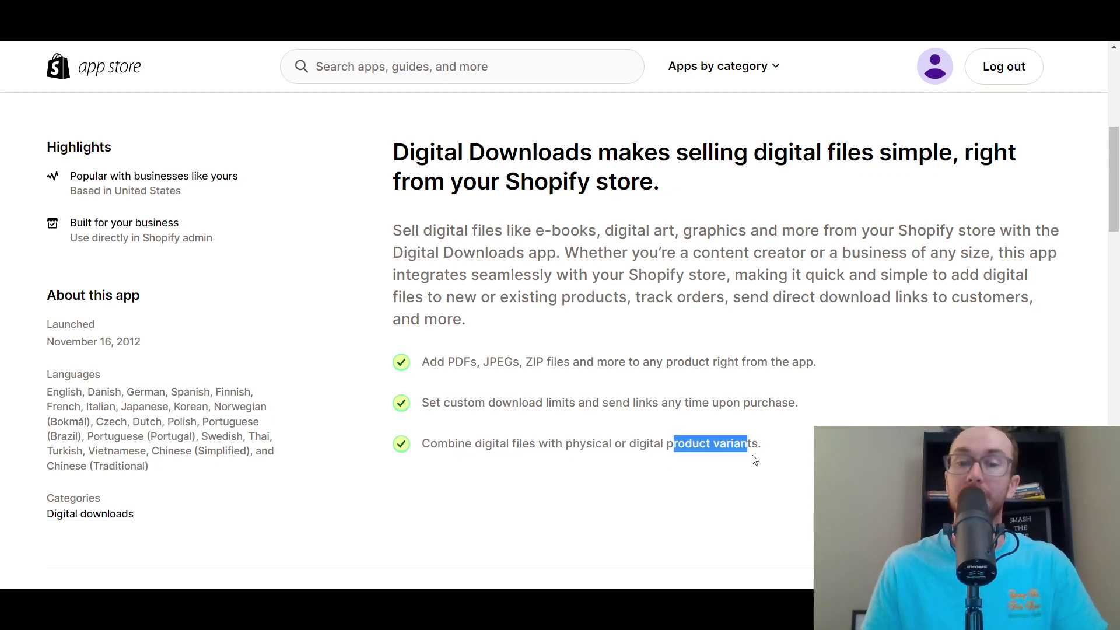
pyautogui.click(752, 458)
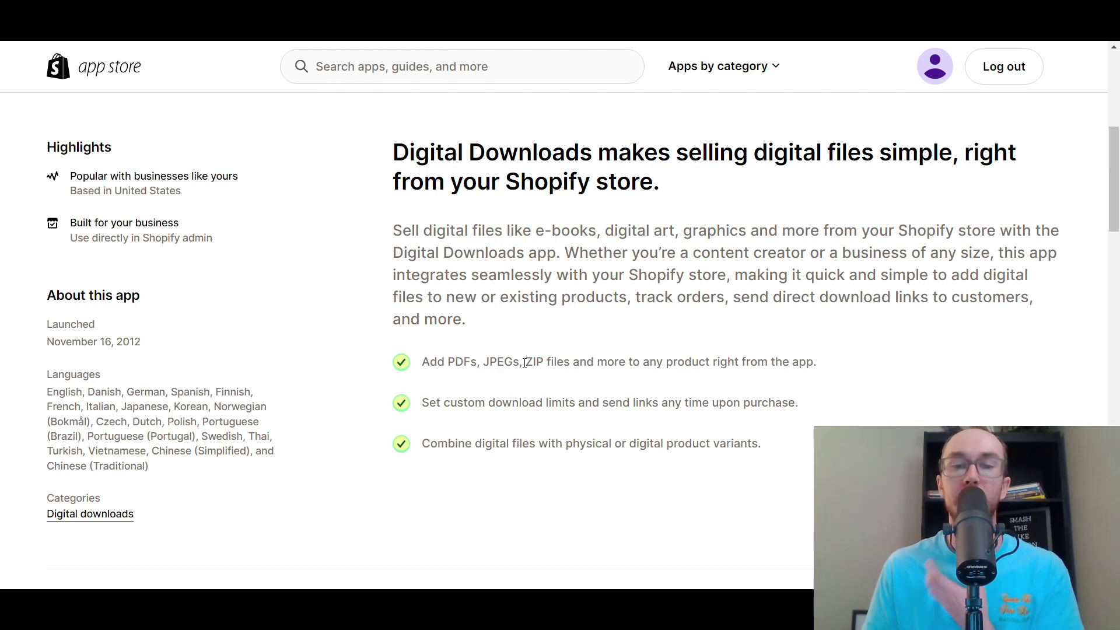
pyautogui.moveTo(523, 362); pyautogui.dragTo(572, 365)
pyautogui.click(571, 395)
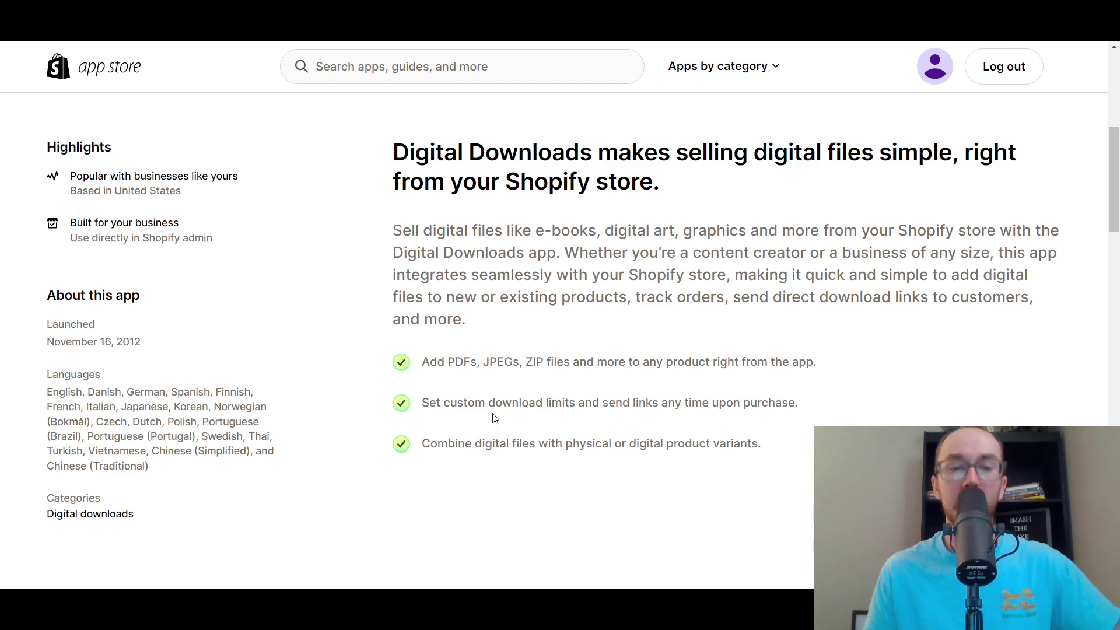
# Install the Digital Downloads app on Test Store for Tutorials 99 and pin it to the admin navigation.
pyautogui.scroll(6, 560, 410)
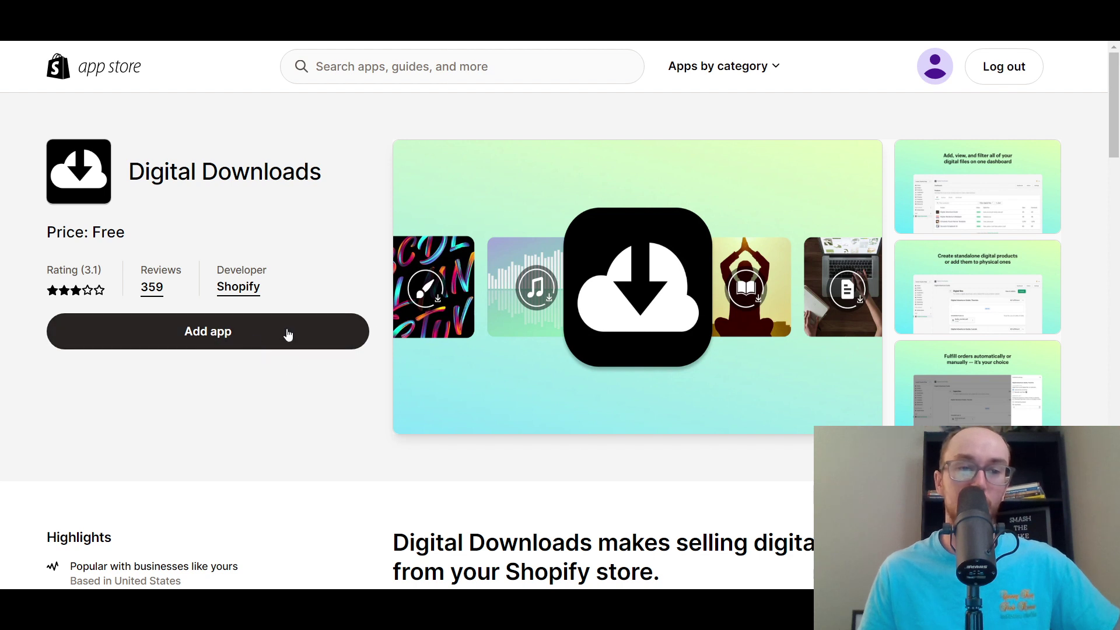
pyautogui.moveTo(933, 69)
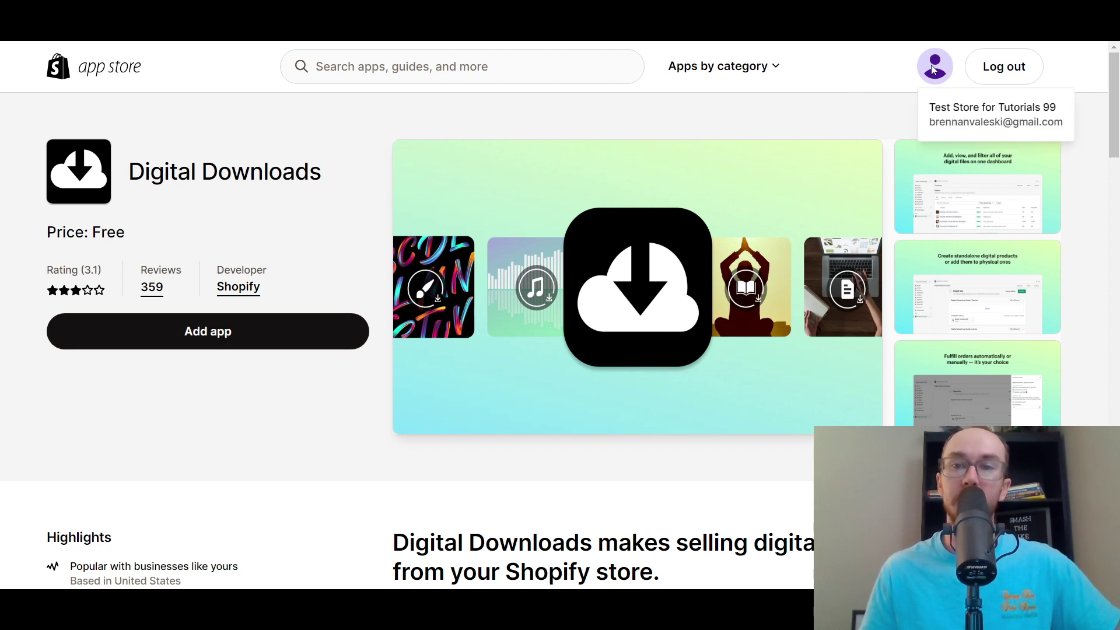
pyautogui.click(237, 338)
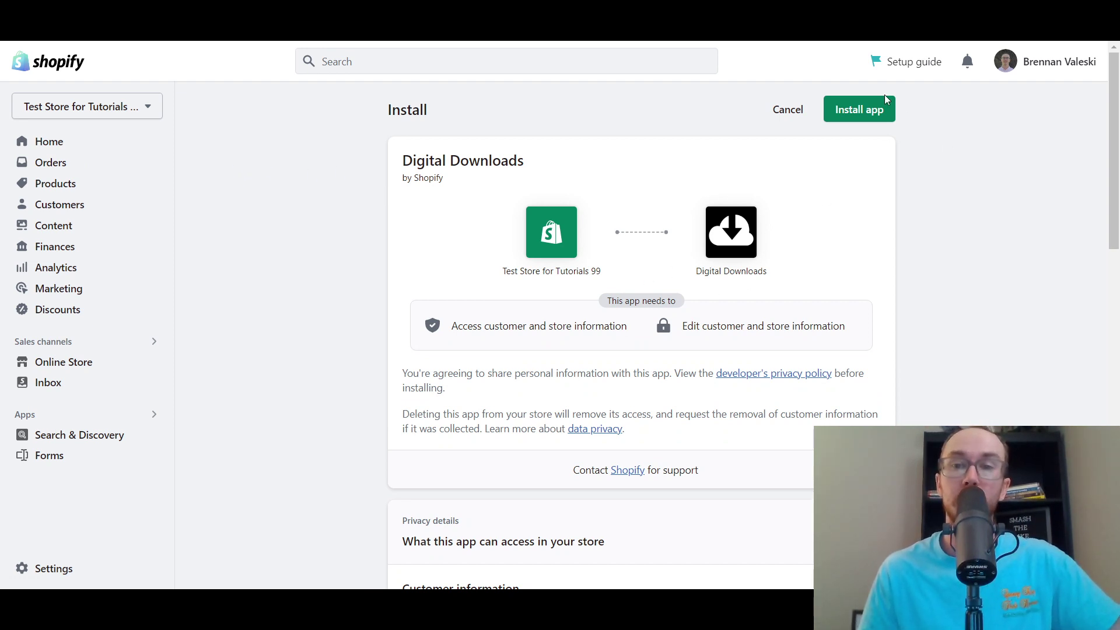
pyautogui.click(869, 115)
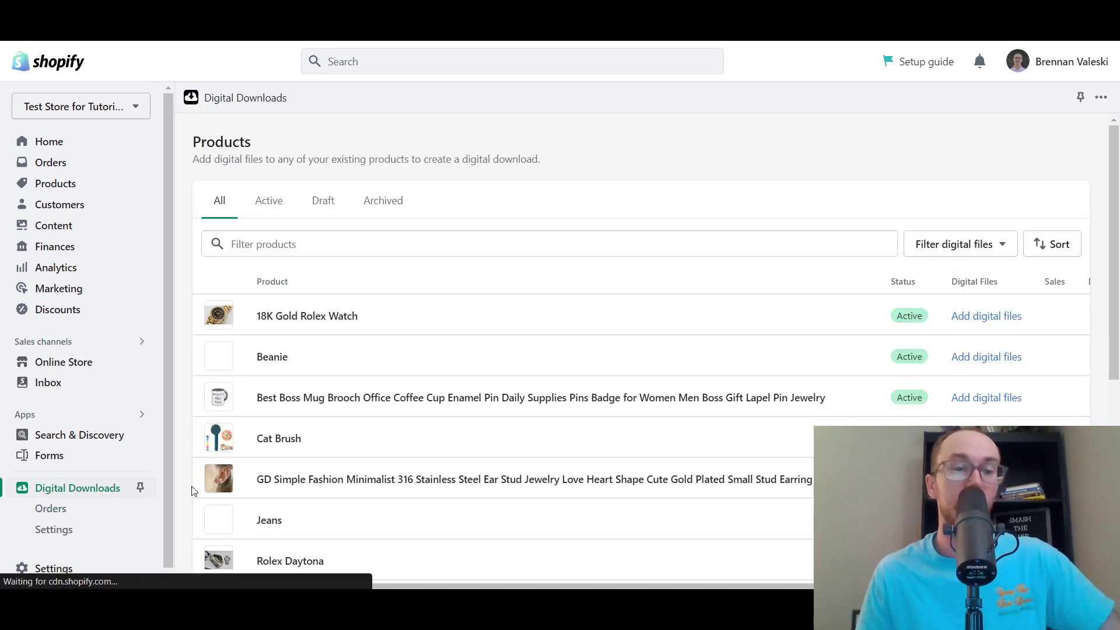
pyautogui.click(142, 488)
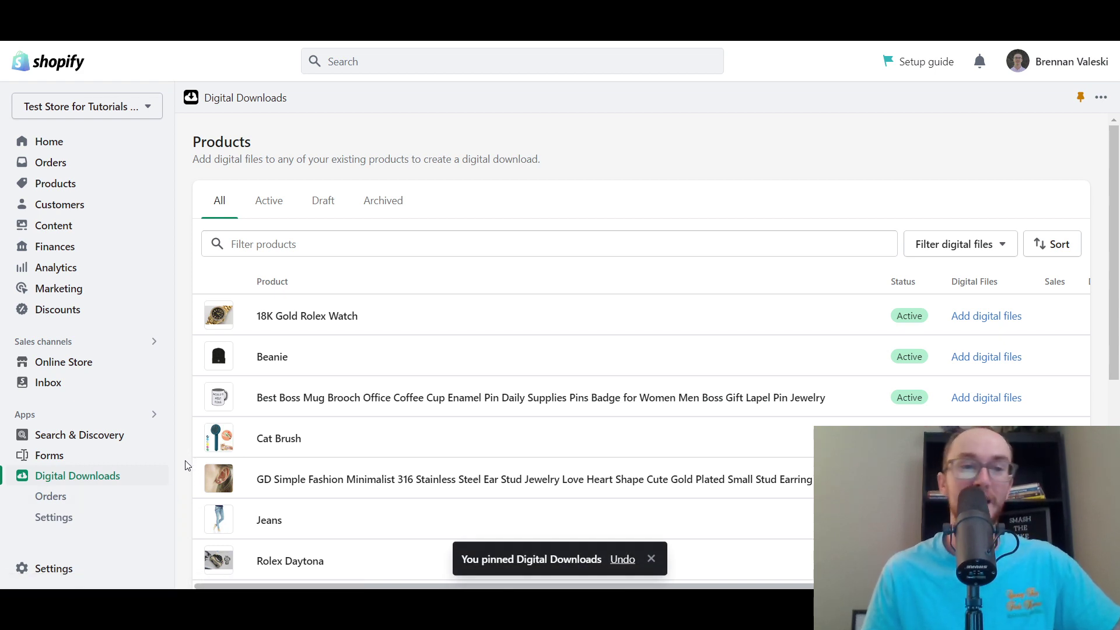
pyautogui.scroll(-1, 187, 465)
pyautogui.scroll(1, 233, 263)
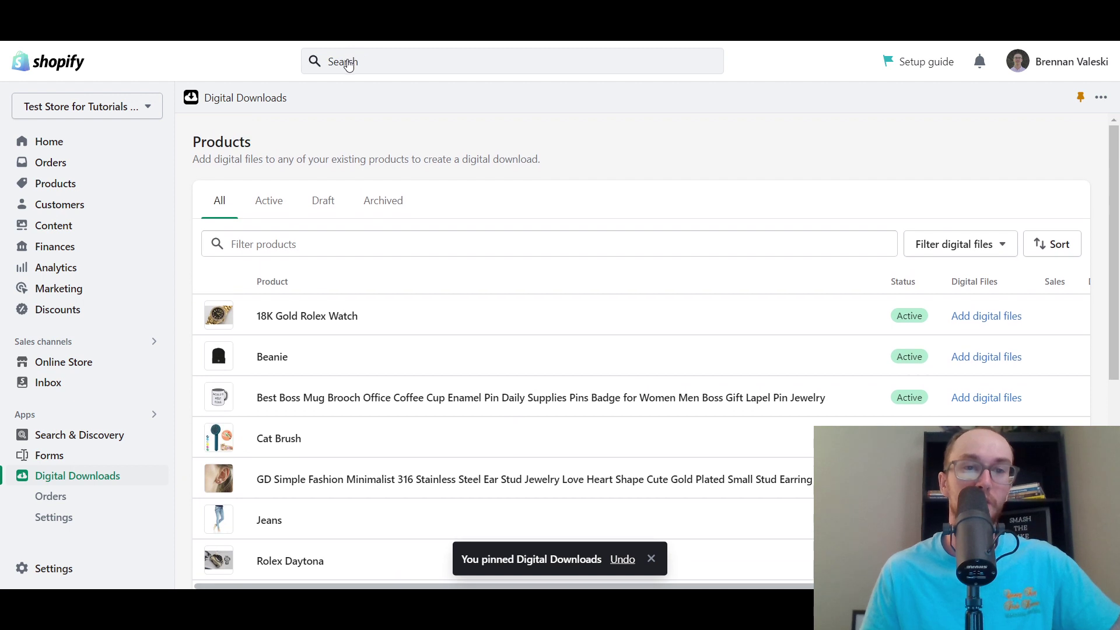
pyautogui.click(348, 65)
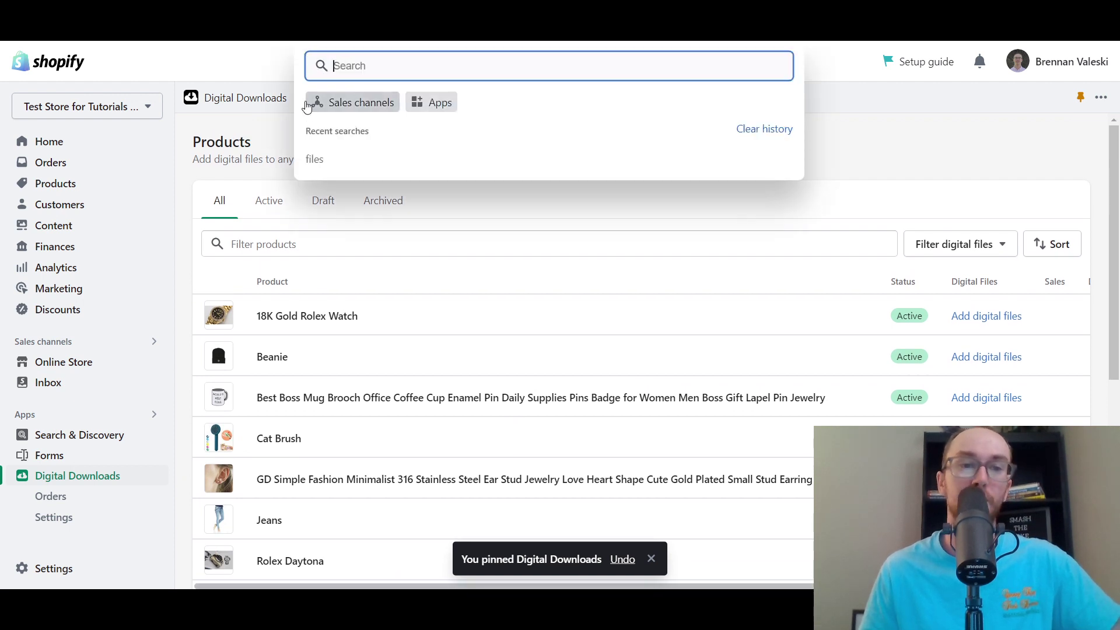
pyautogui.click(272, 68)
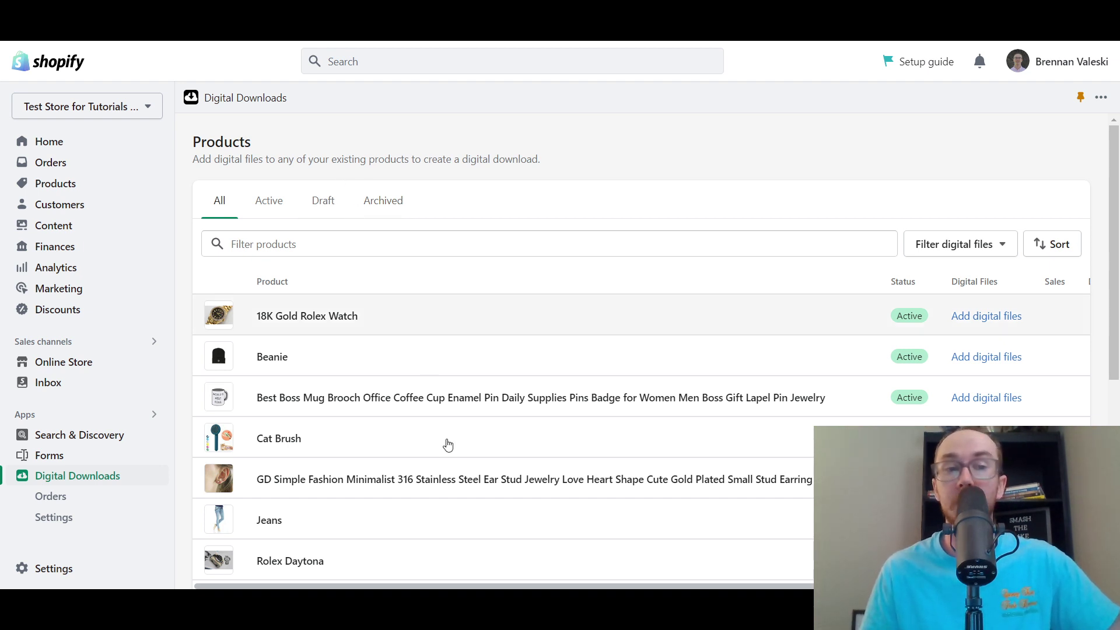
# Review the Digital Downloads product list and the option to add digital files to existing products.
pyautogui.moveTo(193, 160); pyautogui.dragTo(578, 165)
pyautogui.click(481, 175)
pyautogui.click(598, 165)
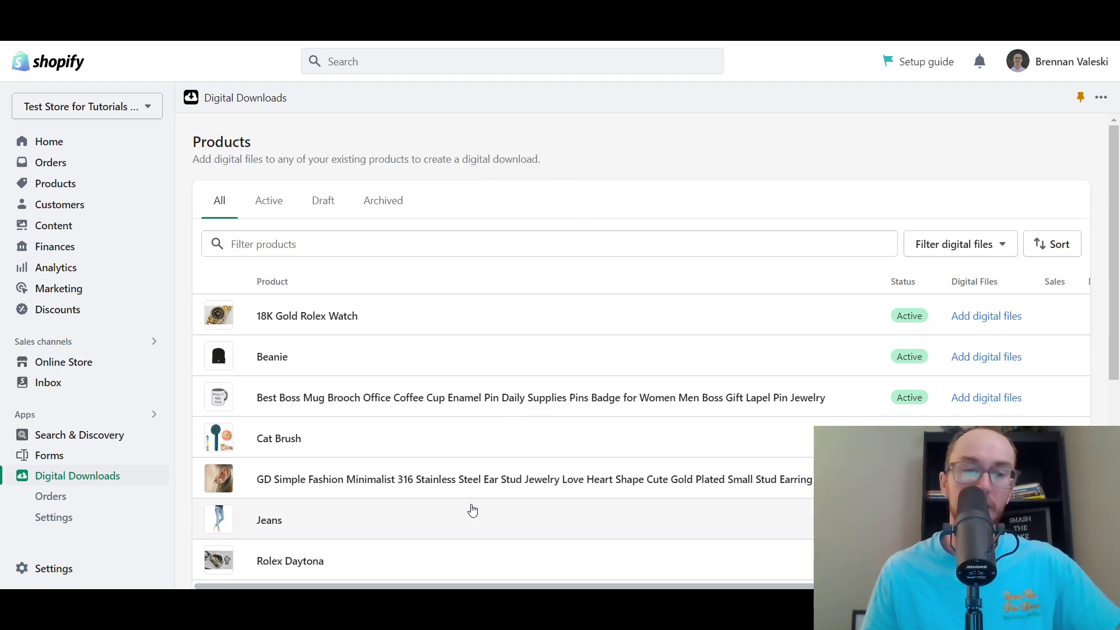
pyautogui.scroll(-5, 472, 511)
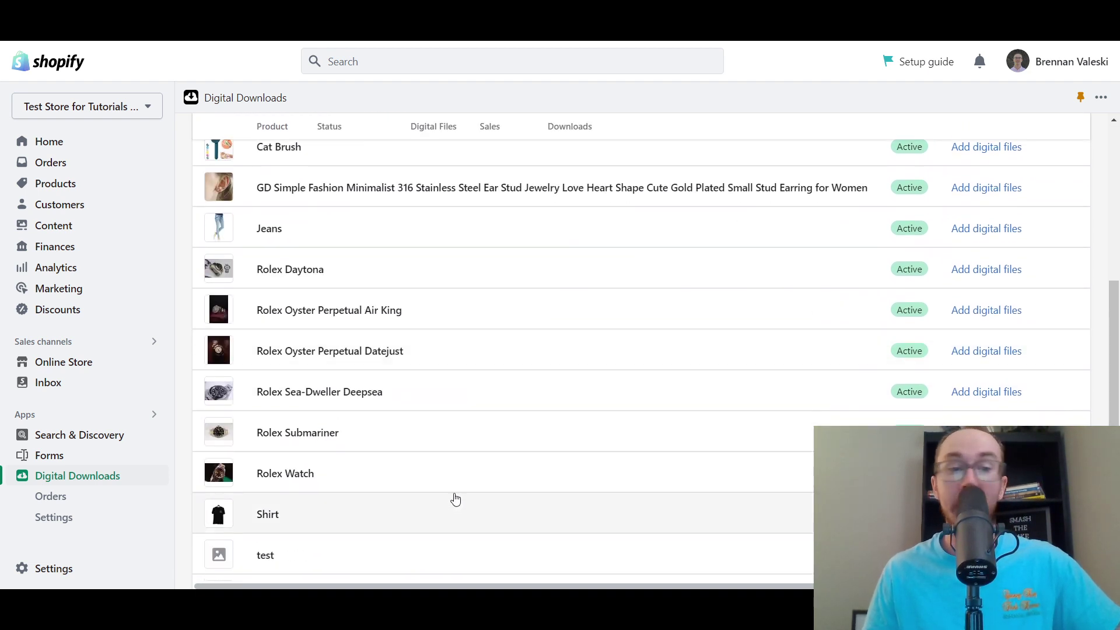
pyautogui.scroll(-2, 456, 500)
pyautogui.scroll(7, 417, 321)
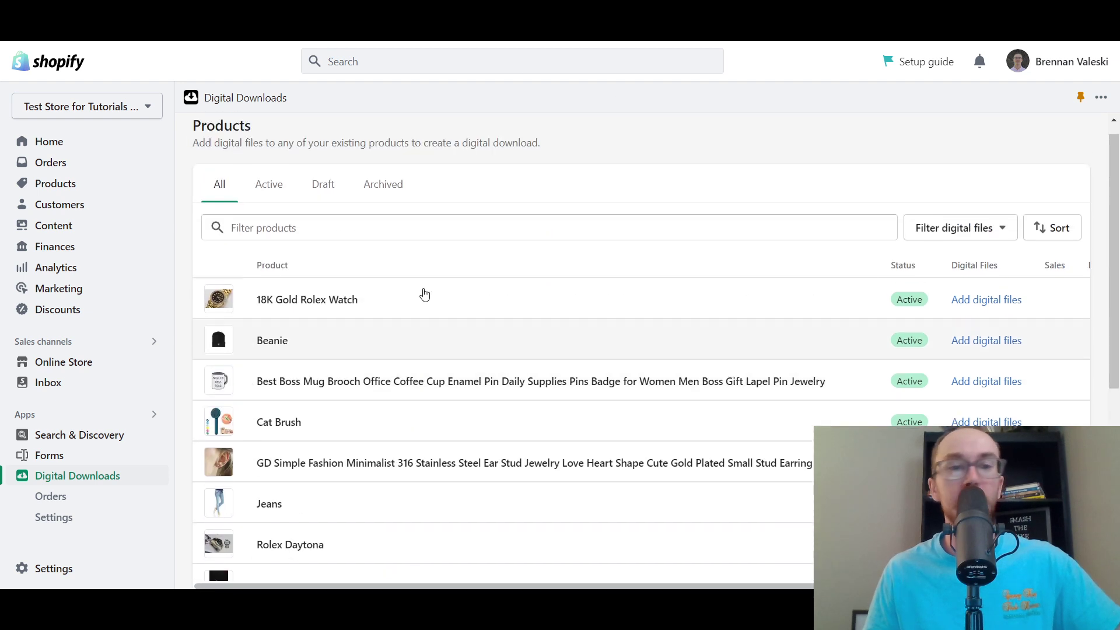
pyautogui.scroll(1, 443, 295)
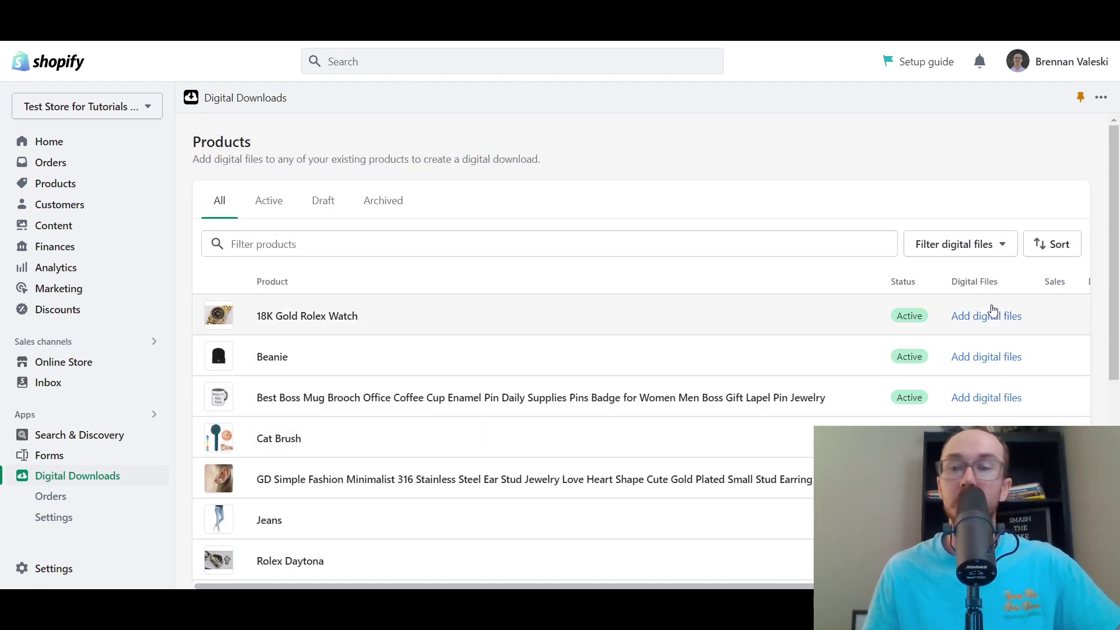
pyautogui.scroll(-5, 701, 387)
pyautogui.scroll(-2, 697, 385)
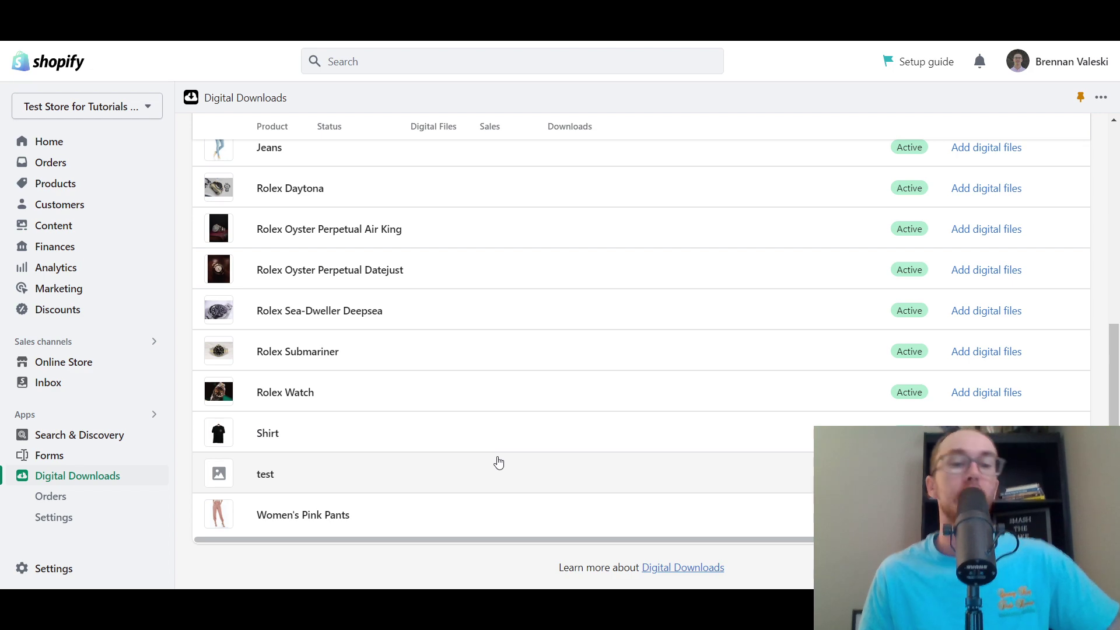
pyautogui.scroll(7, 499, 463)
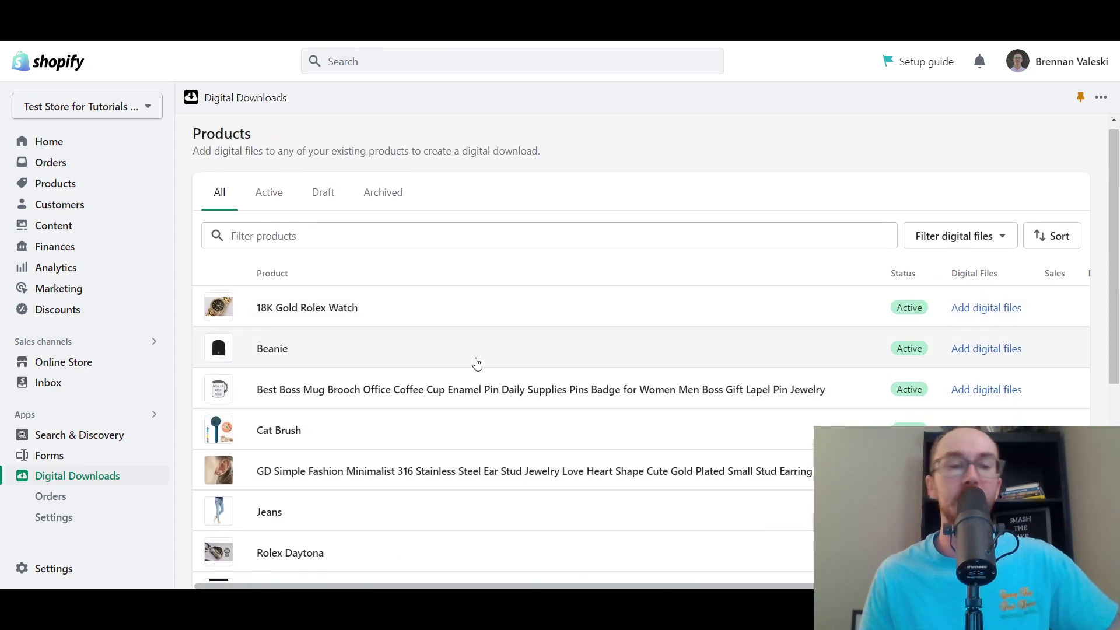
pyautogui.scroll(-5, 493, 314)
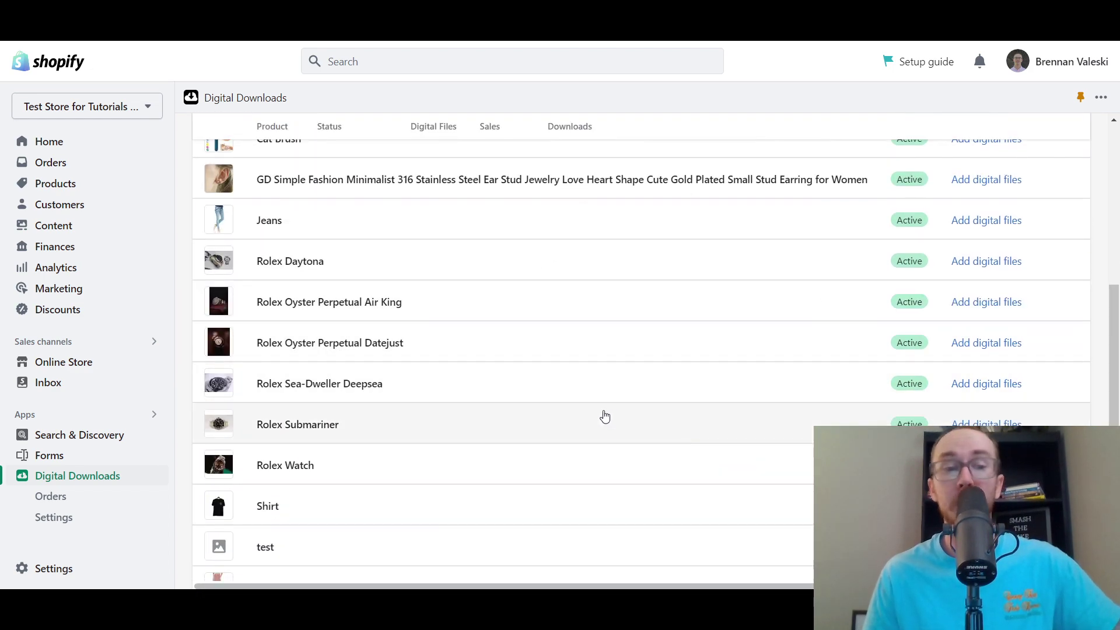
pyautogui.scroll(6, 496, 419)
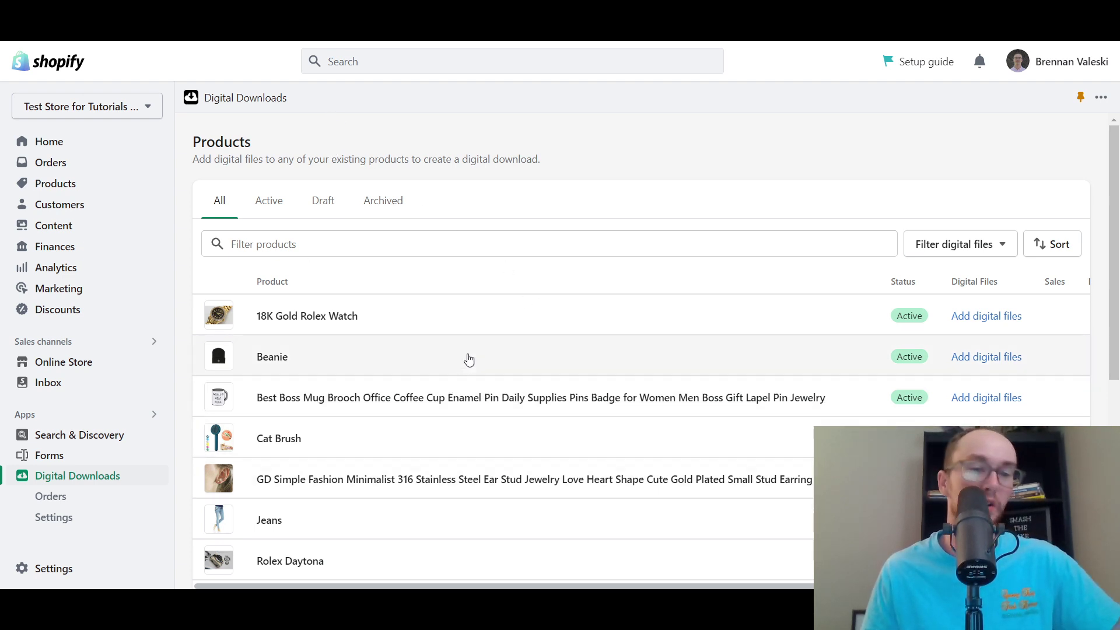
pyautogui.scroll(-3, 426, 493)
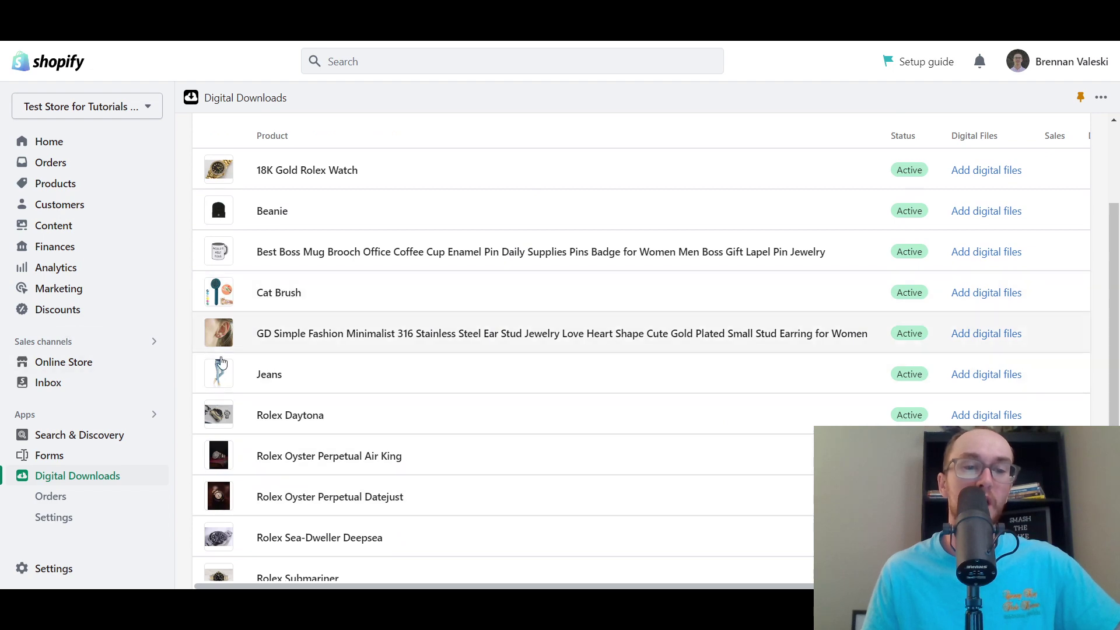
pyautogui.scroll(-4, 618, 410)
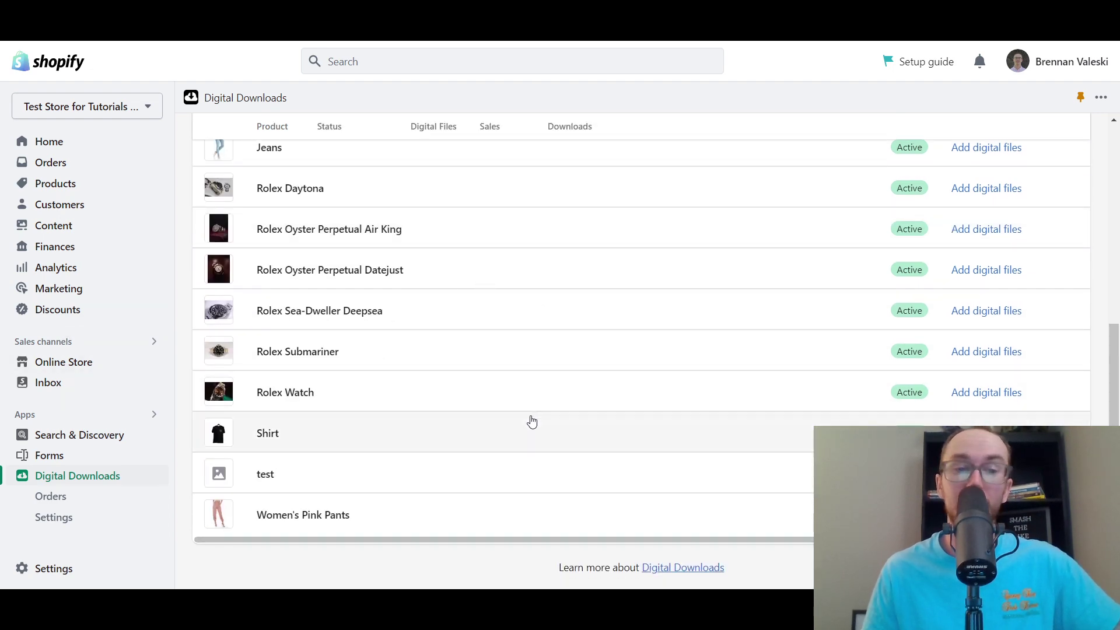
pyautogui.scroll(1, 530, 422)
pyautogui.scroll(6, 532, 421)
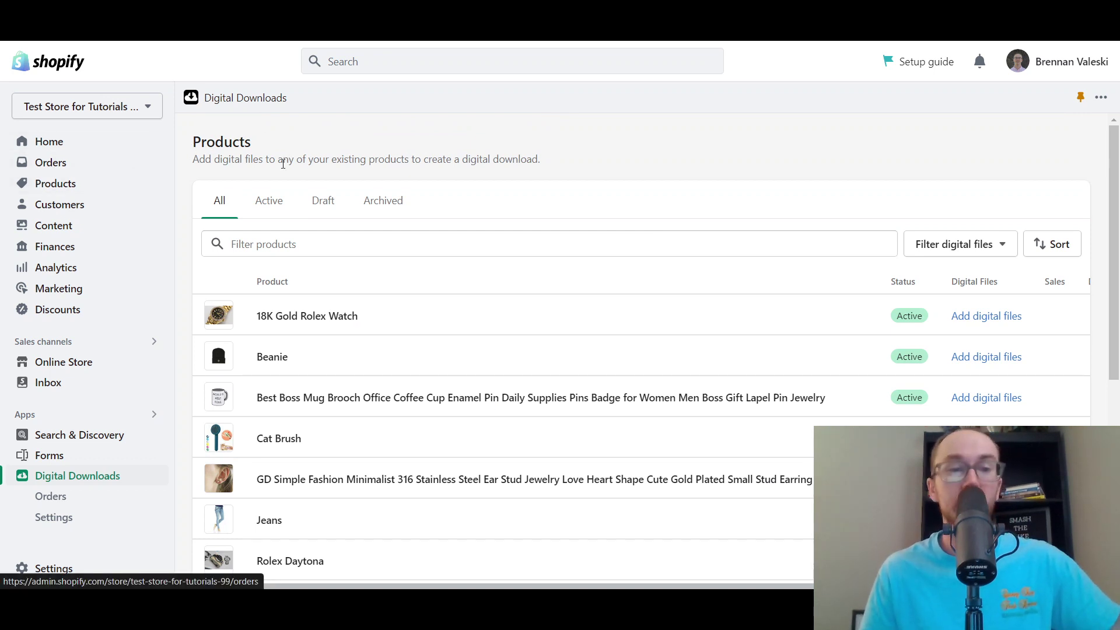
# Start adding a new product in the store's Products section and look over the blank product form.
pyautogui.click(59, 188)
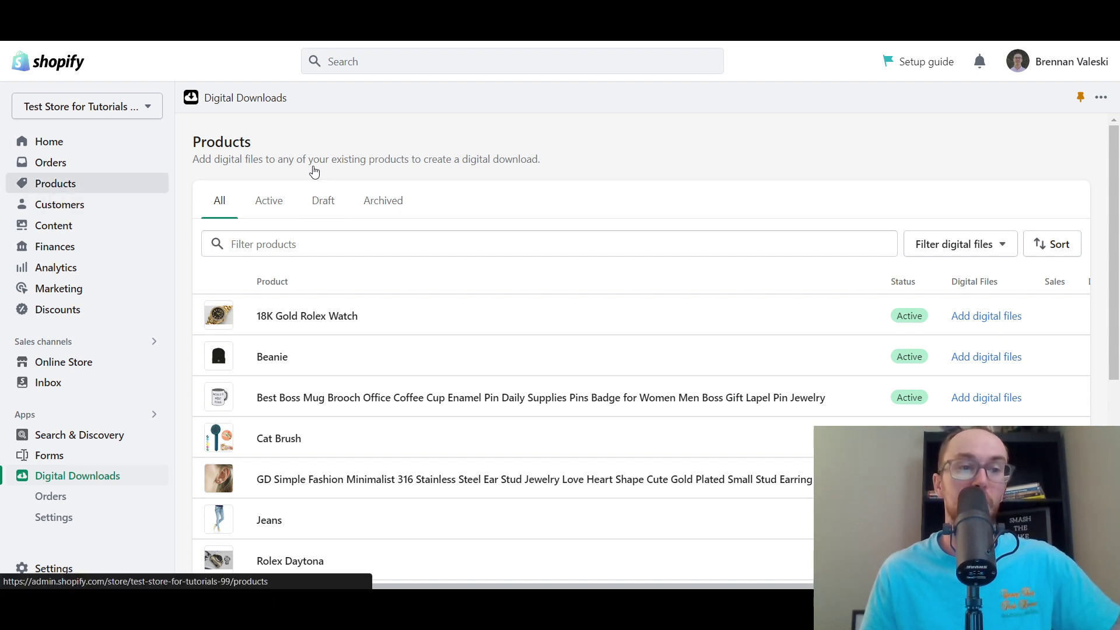
pyautogui.click(1068, 110)
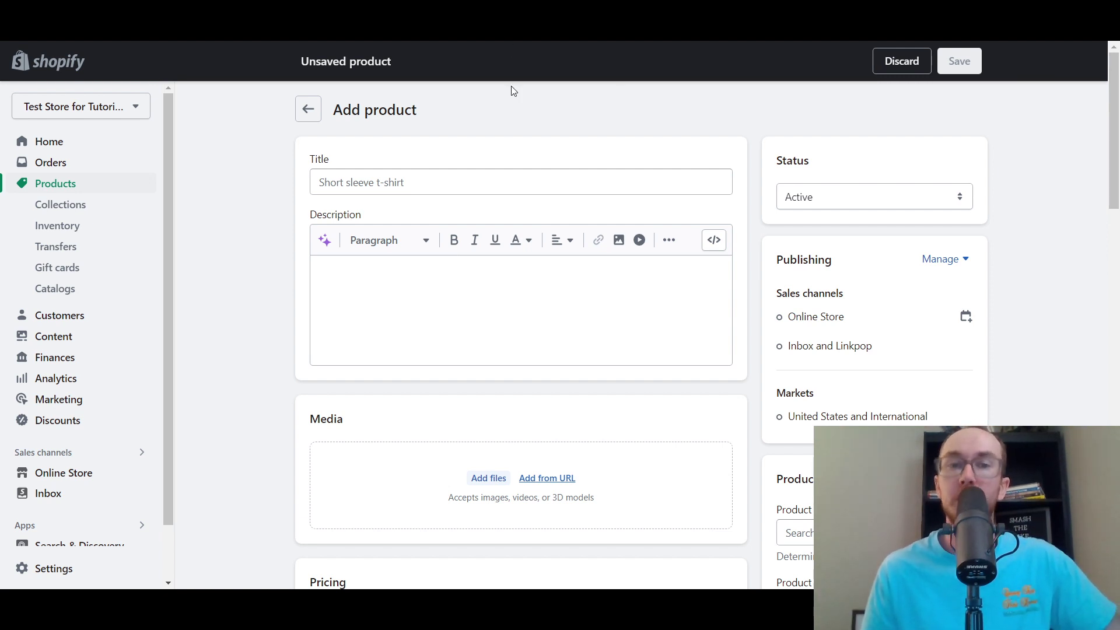
pyautogui.scroll(-5, 283, 420)
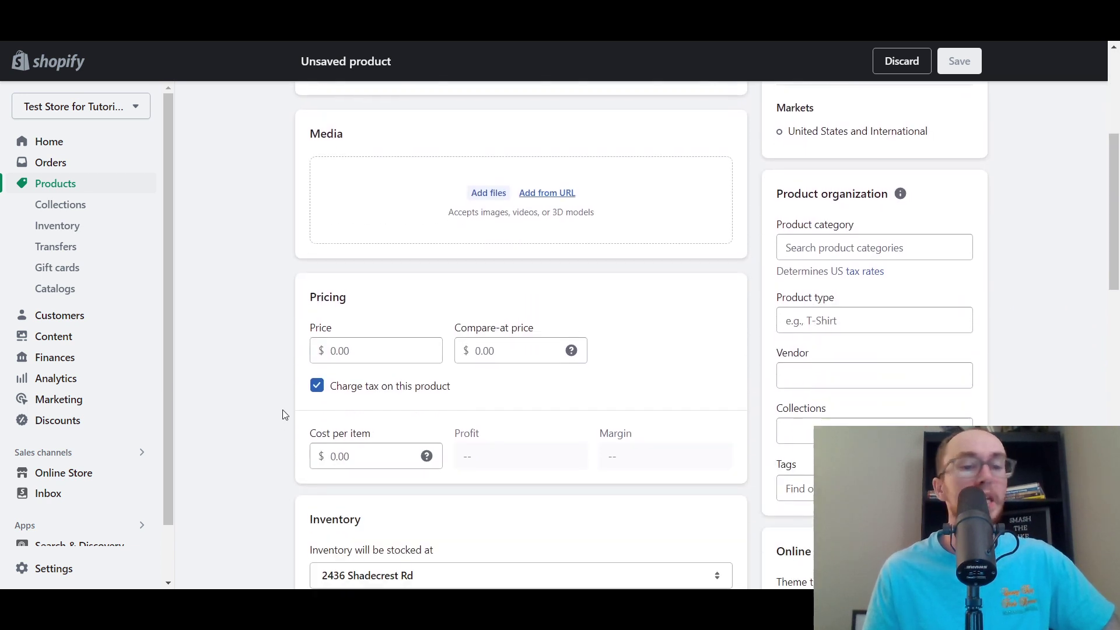
pyautogui.scroll(5, 282, 420)
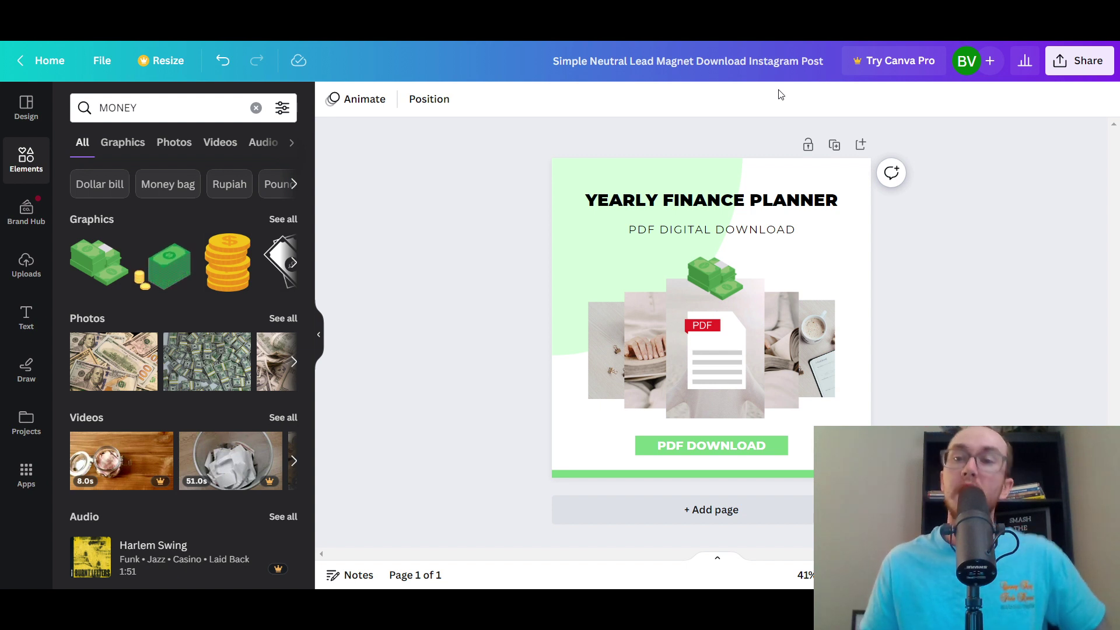
# Switch to Canva and view the sharing and download options for the Yearly Finance Planner design.
pyautogui.click(1093, 57)
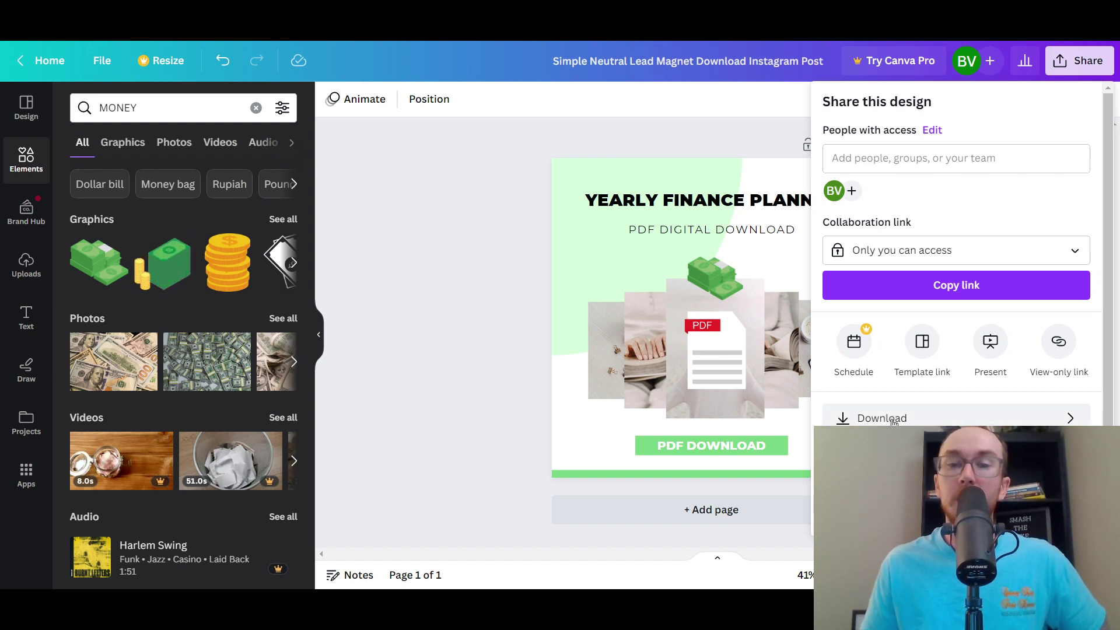
pyautogui.click(408, 323)
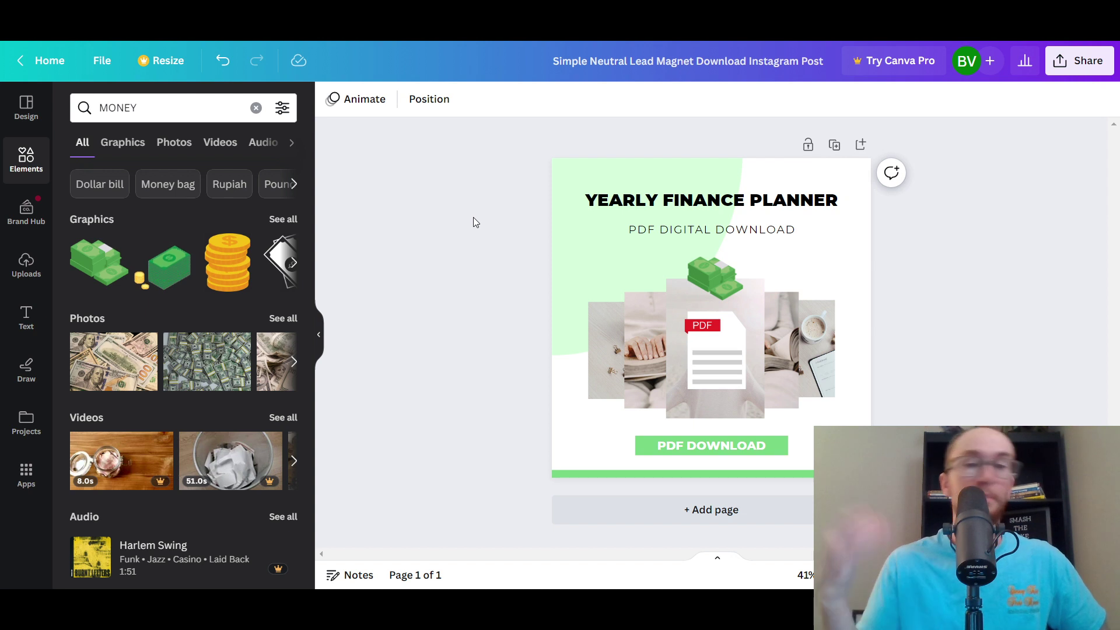
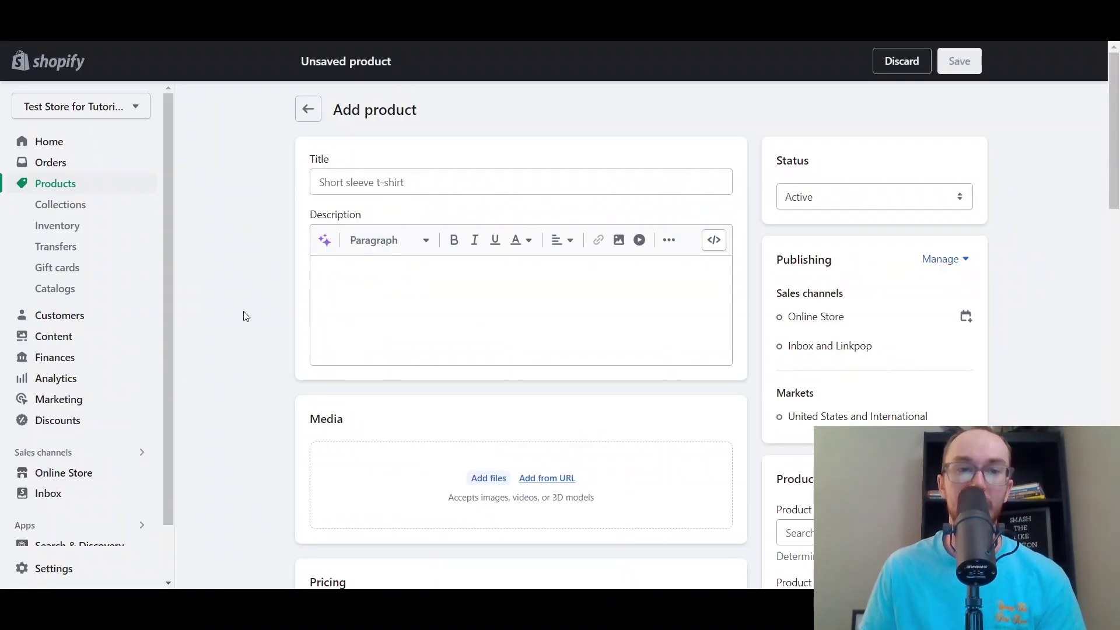
# Title the product "Yearly Finance Planner" and generate its description with the AI tool from the keywords "pdf digital download", keeping the suggestion.
pyautogui.click(478, 187)
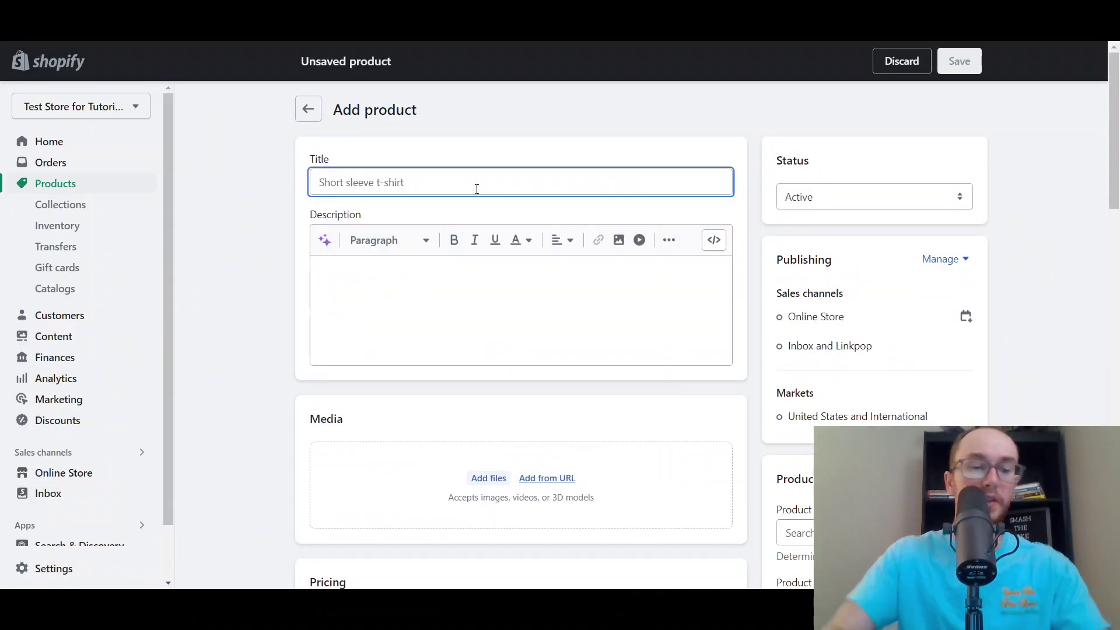
pyautogui.write('Yearly Finance Planner')
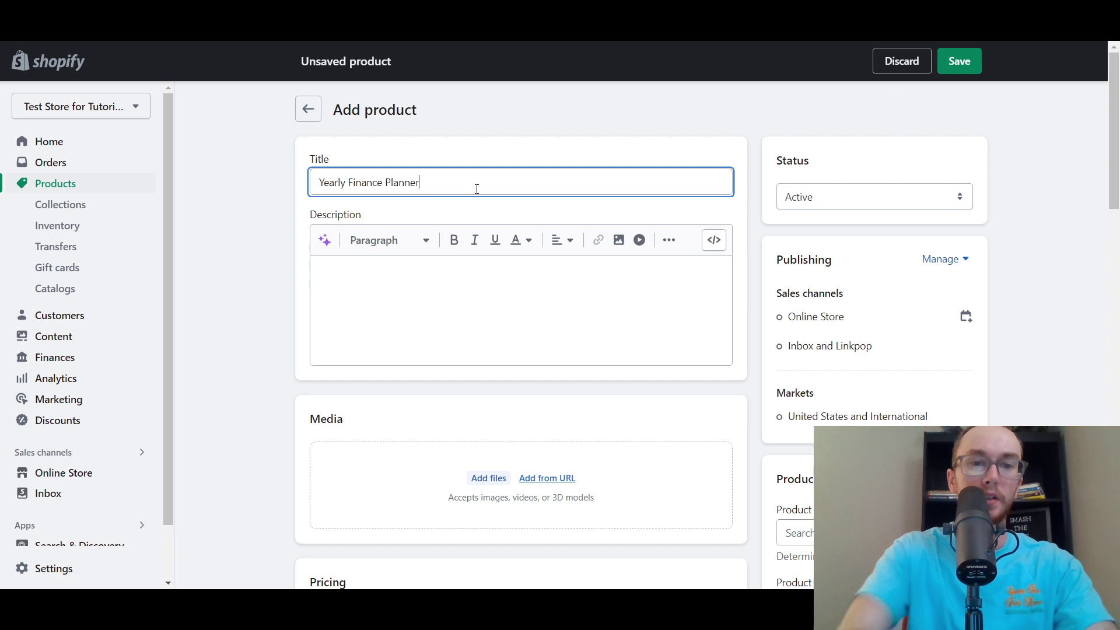
pyautogui.click(325, 240)
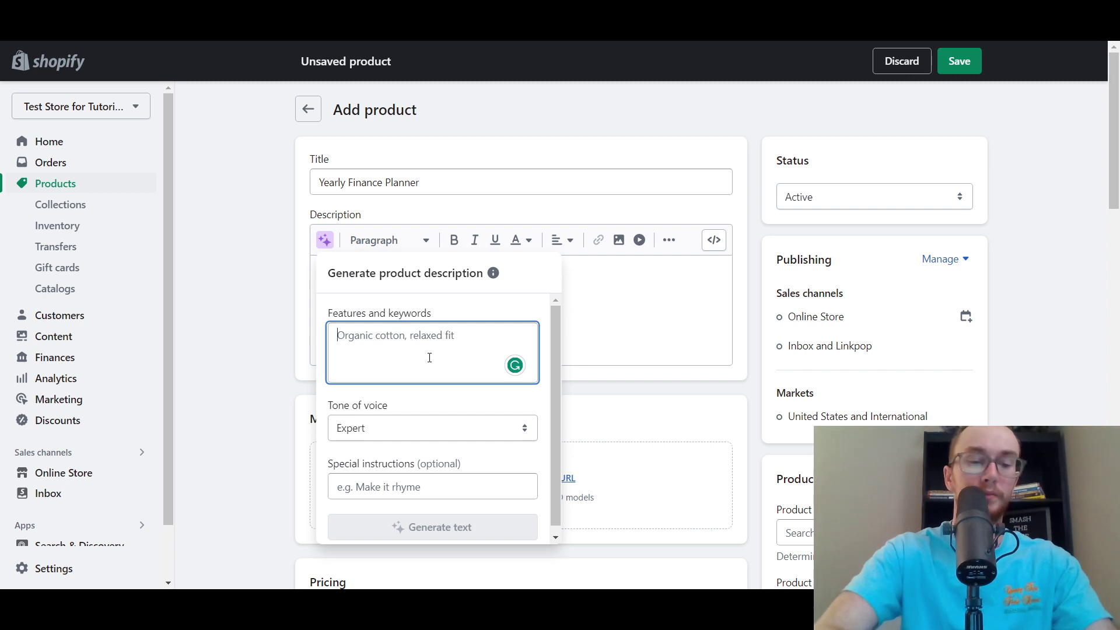
pyautogui.write('pdf digital download')
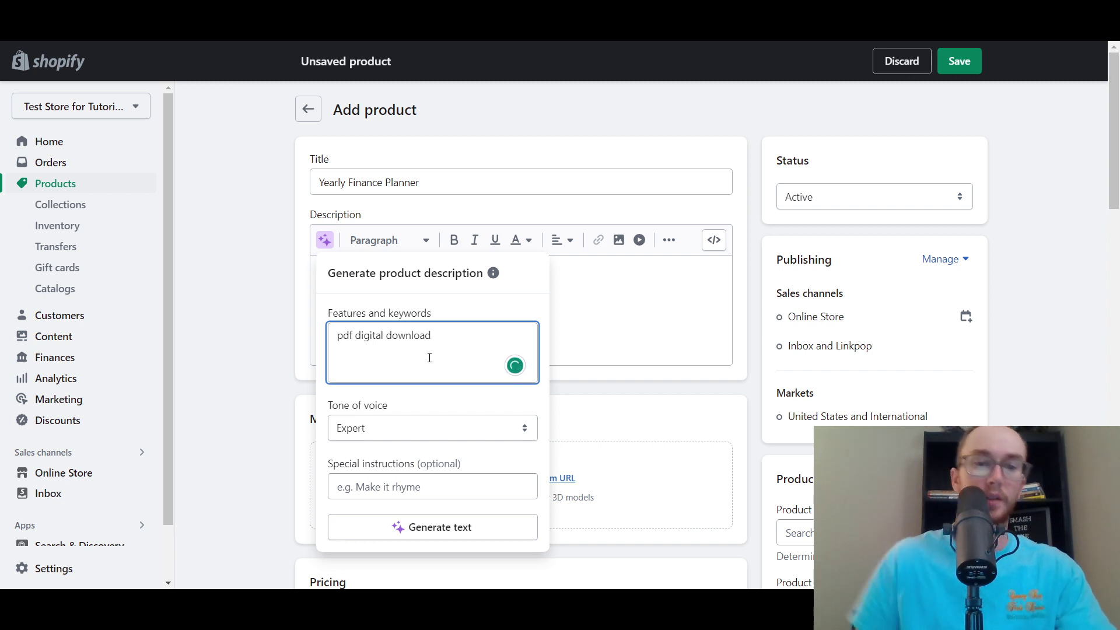
pyautogui.click(426, 527)
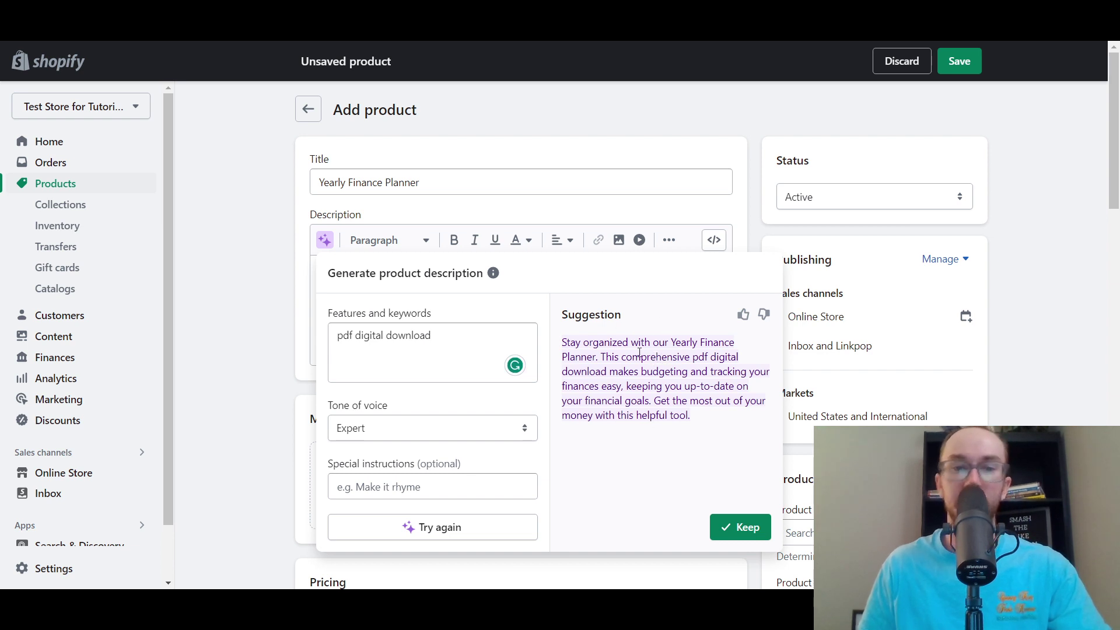
pyautogui.click(733, 322)
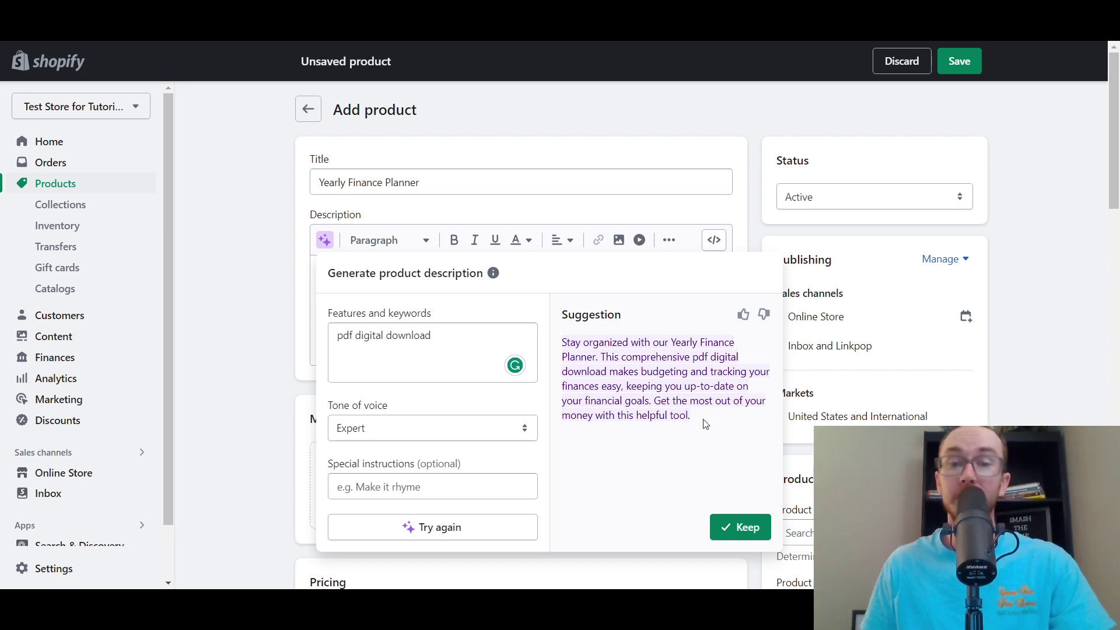
pyautogui.click(740, 527)
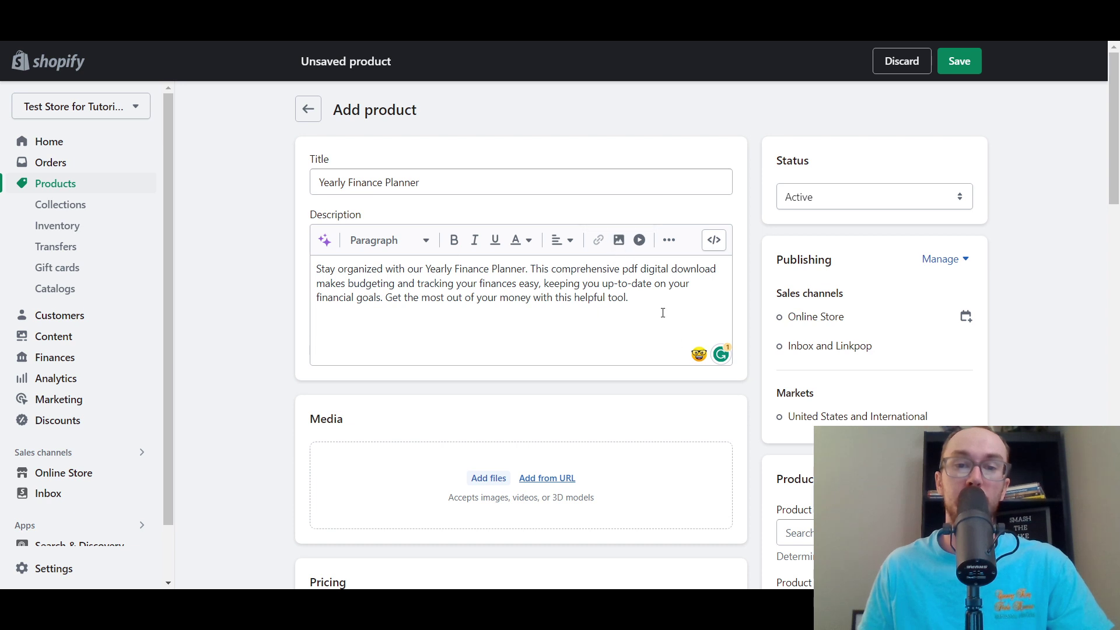
# Upload the image "Simple Neutral Lead Magnet Download Instagram Post" as the product's media.
pyautogui.scroll(-1, 1116, 199)
pyautogui.scroll(1, 1116, 198)
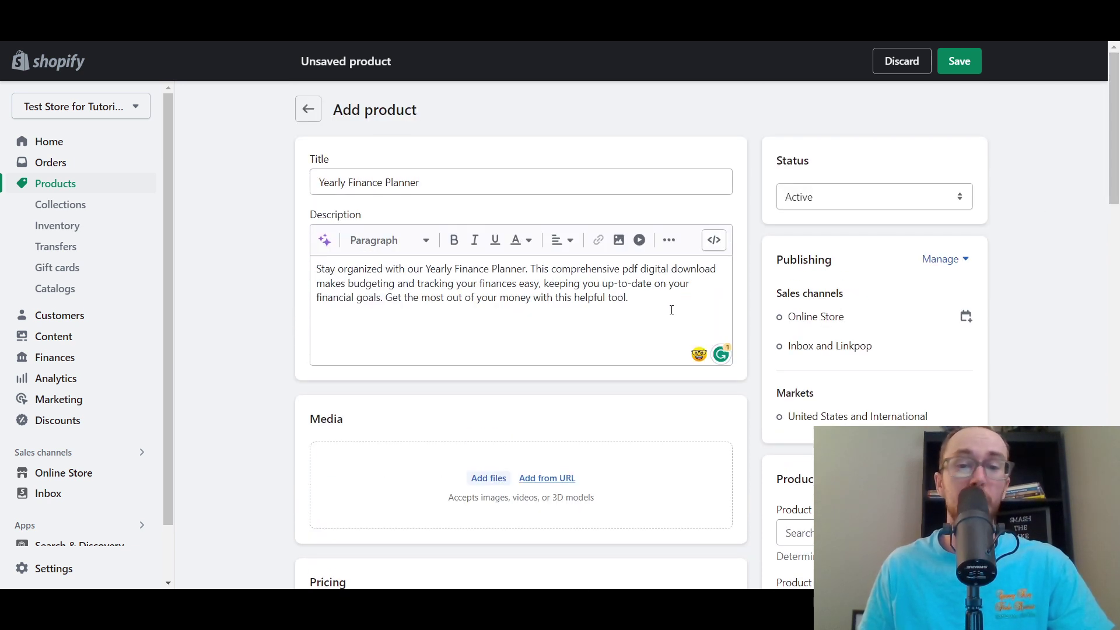
pyautogui.scroll(-1, 642, 350)
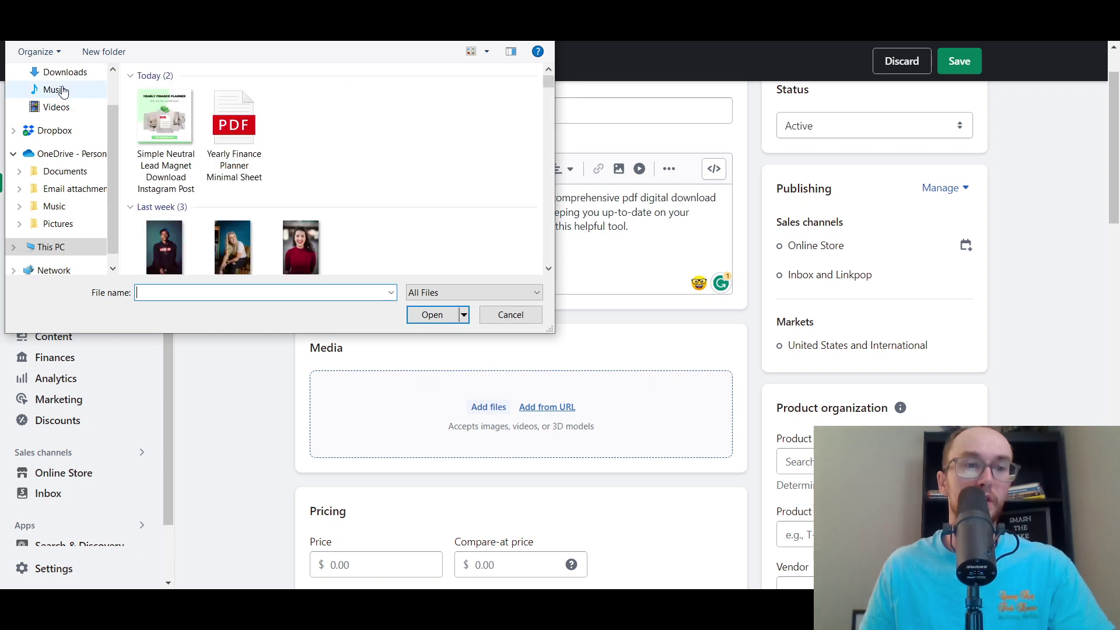
pyautogui.click(181, 146)
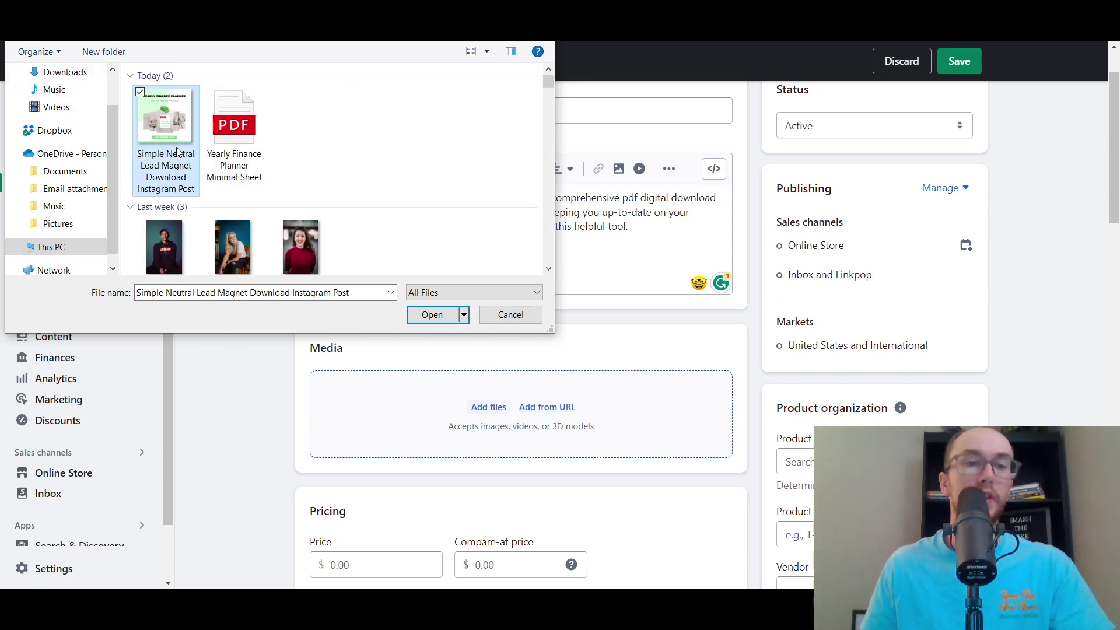
pyautogui.click(432, 315)
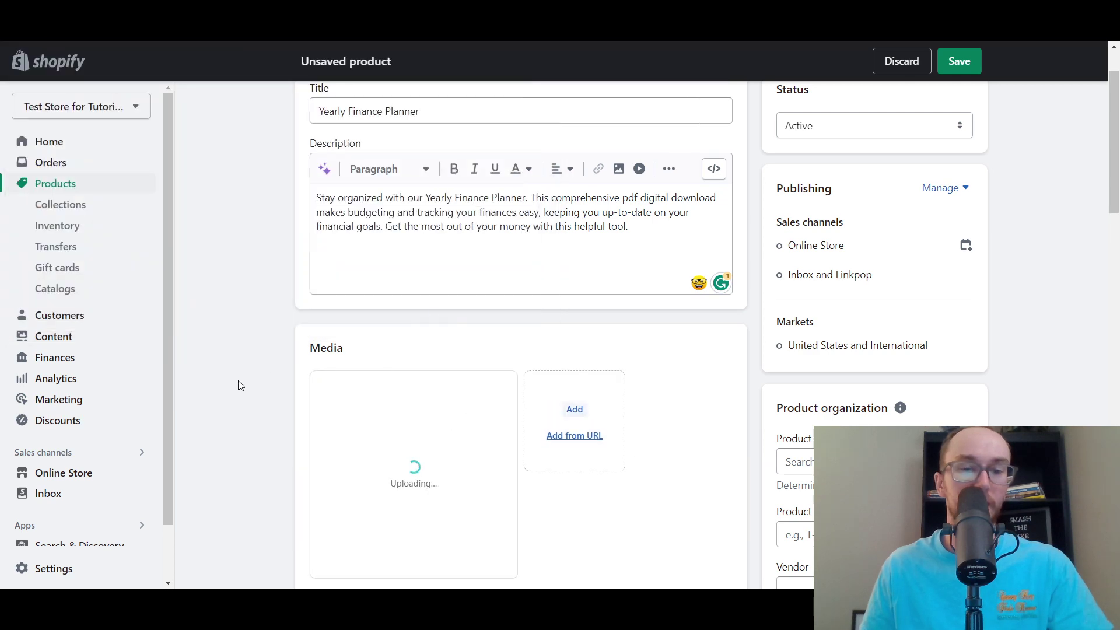
# Look over the product's media, pricing and organization sections, and view the collections it can be added to.
pyautogui.scroll(-4, 240, 382)
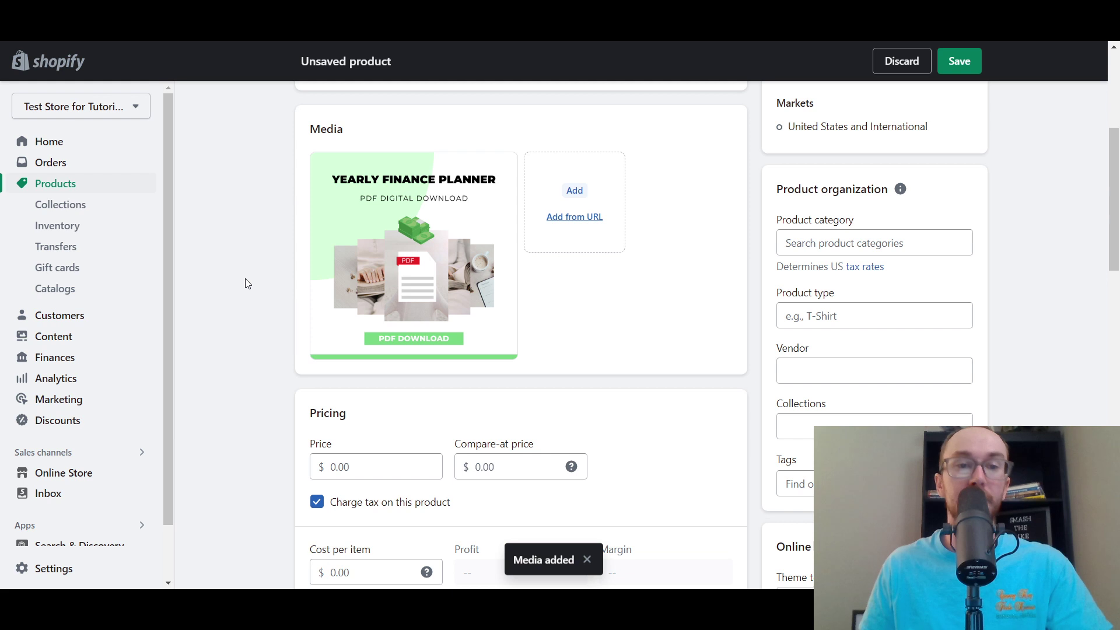
pyautogui.scroll(1, 245, 283)
pyautogui.moveTo(1116, 234)
pyautogui.mouseDown()
pyautogui.moveTo(1115, 176)
pyautogui.moveTo(1110, 249)
pyautogui.mouseUp()
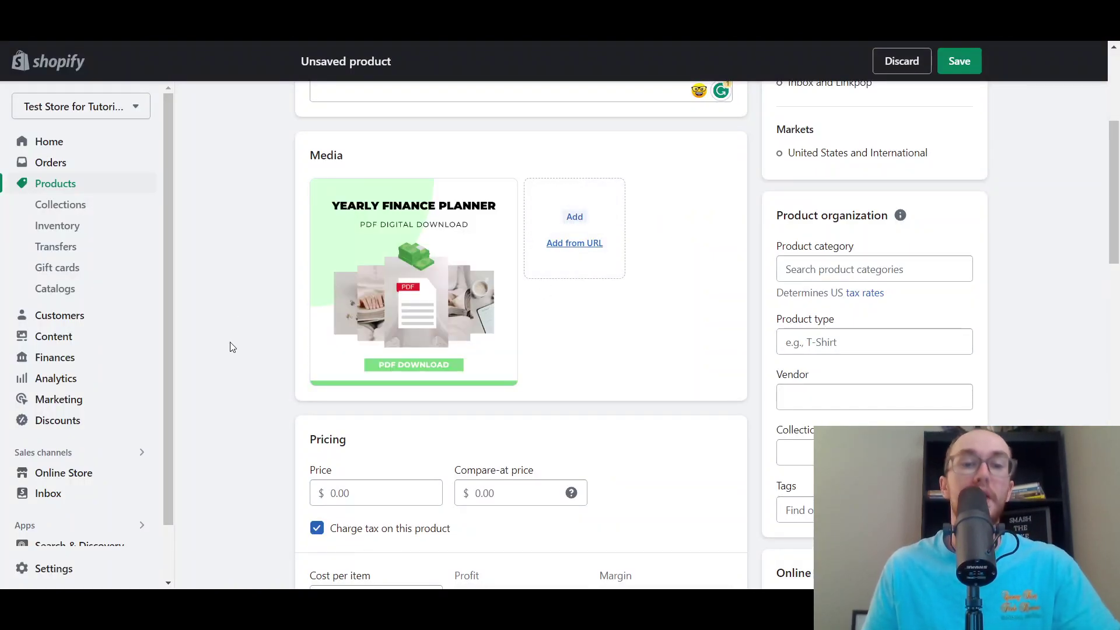
pyautogui.scroll(1, 362, 350)
pyautogui.moveTo(1115, 236)
pyautogui.mouseDown()
pyautogui.moveTo(1115, 194)
pyautogui.moveTo(1117, 291)
pyautogui.moveTo(1116, 218)
pyautogui.mouseUp()
pyautogui.scroll(-2, 907, 294)
pyautogui.scroll(-1, 903, 373)
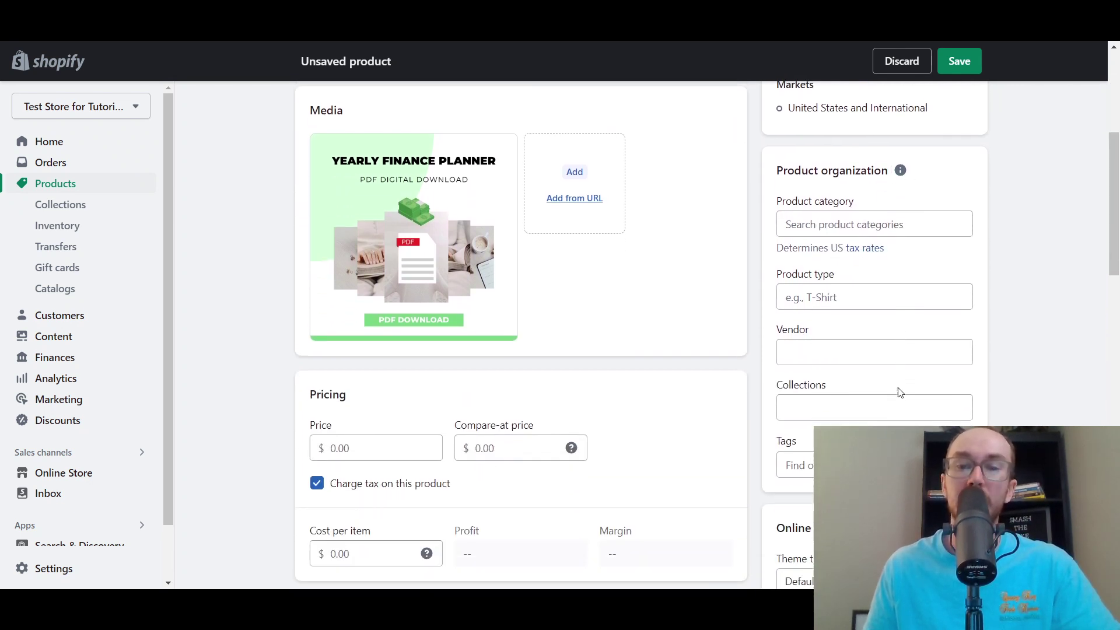
pyautogui.click(817, 412)
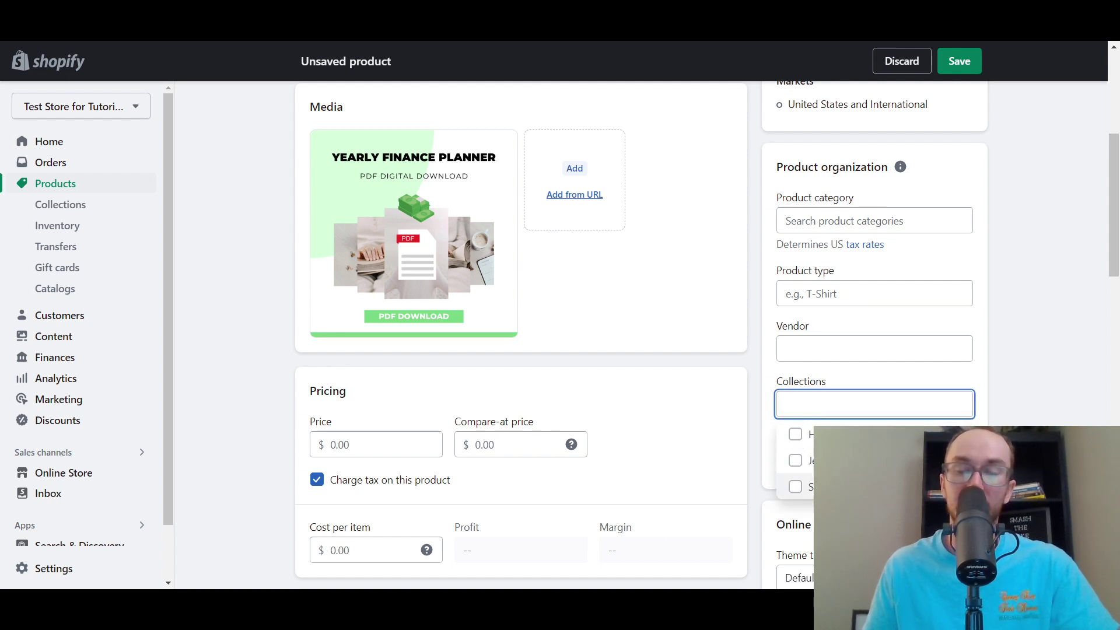
pyautogui.click(1055, 345)
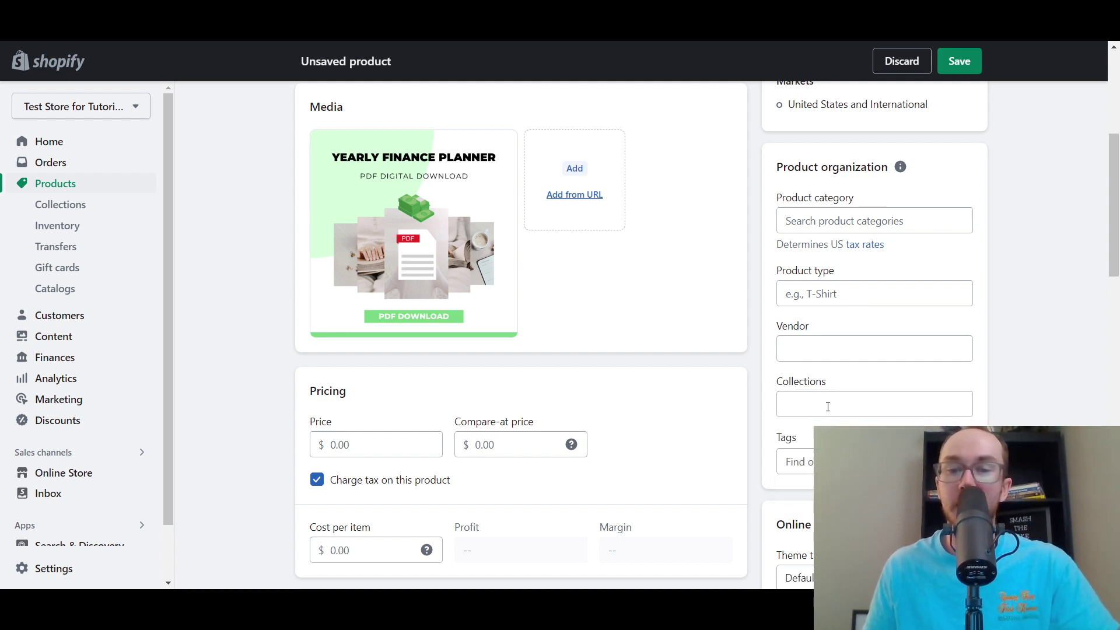
pyautogui.click(828, 407)
pyautogui.click(1078, 328)
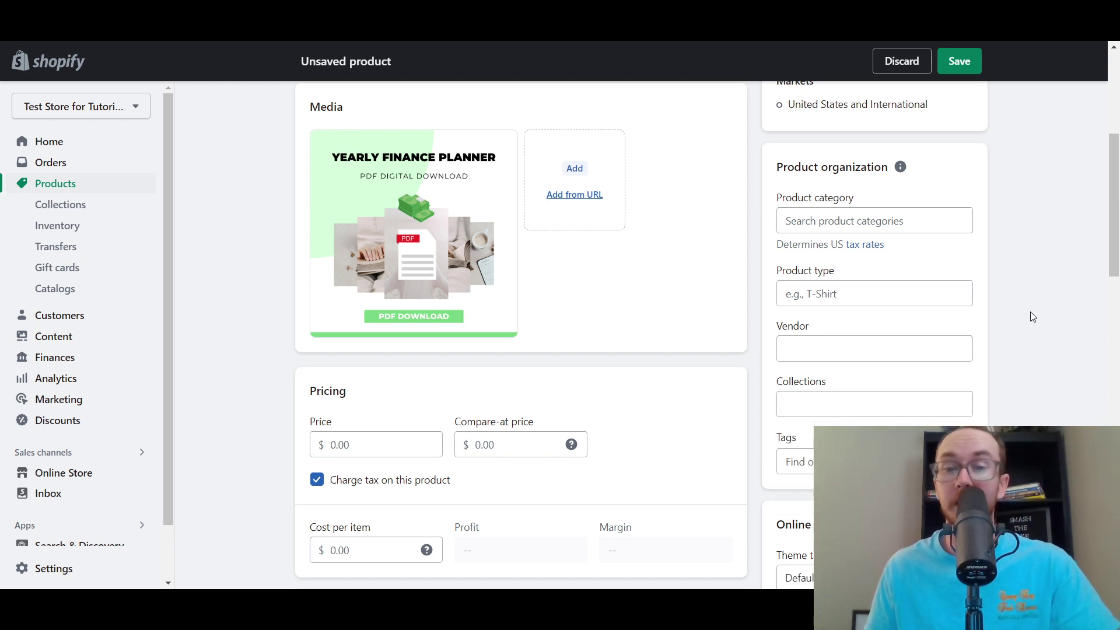
# Enter PDF as the product type.
pyautogui.click(837, 293)
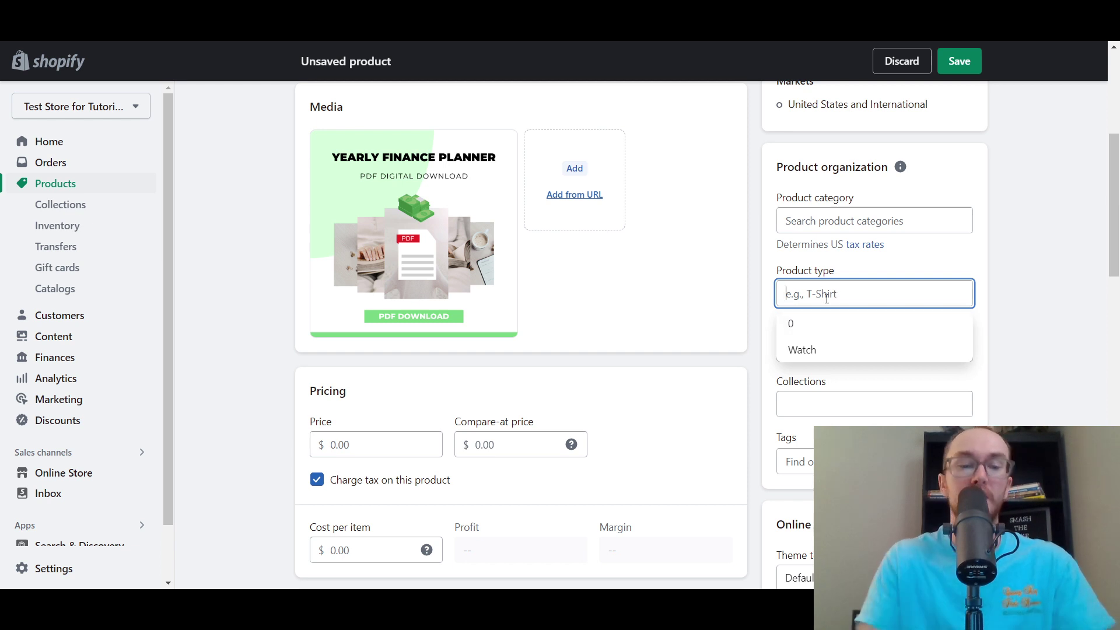
pyautogui.write('PDF')
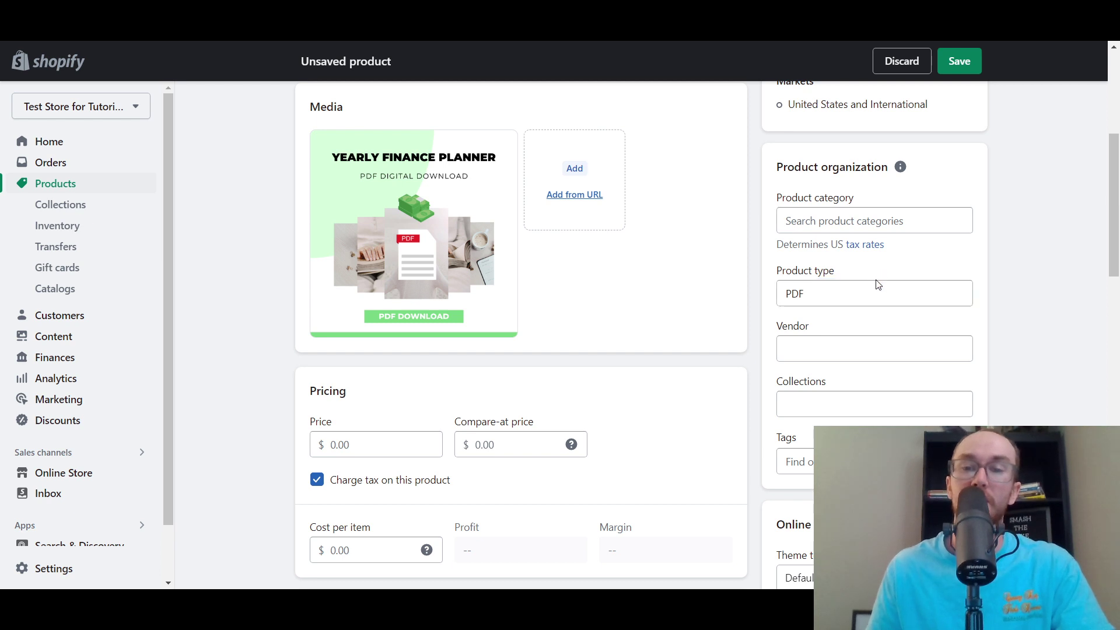
pyautogui.click(841, 307)
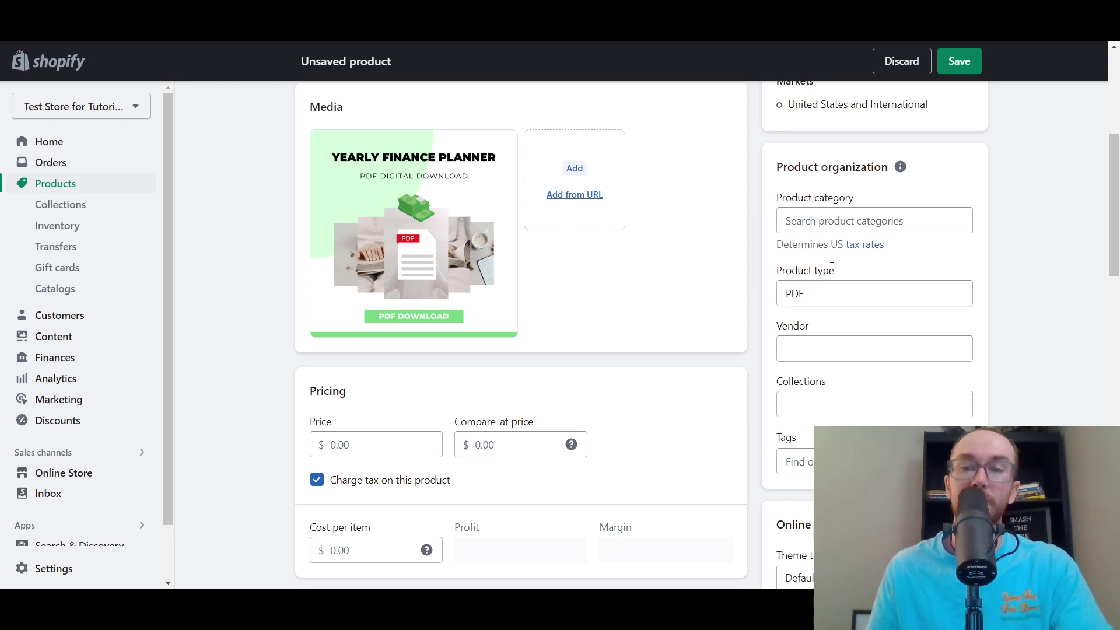
# Search the product categories for "digital" and set the category to Digital Artwork.
pyautogui.click(836, 221)
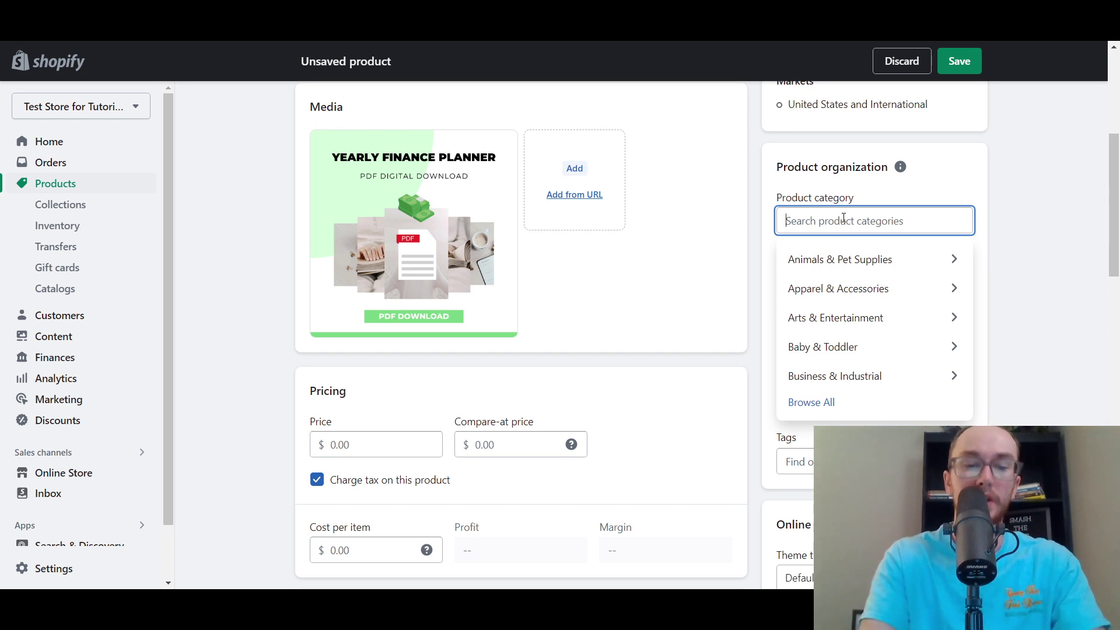
pyautogui.write('digital')
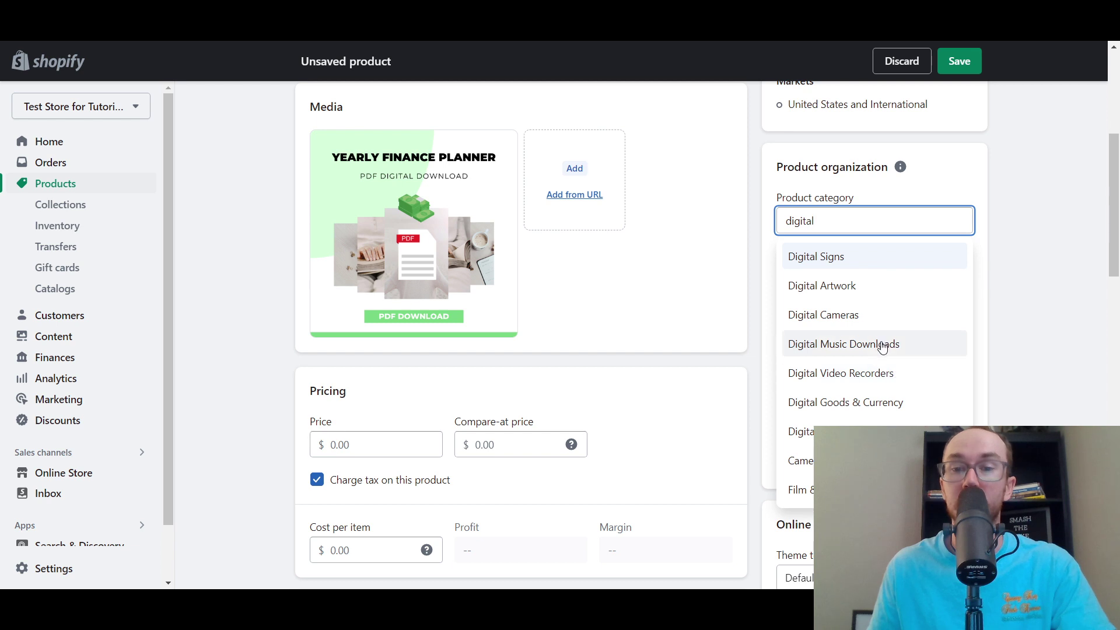
pyautogui.scroll(-1, 875, 496)
pyautogui.scroll(1, 876, 496)
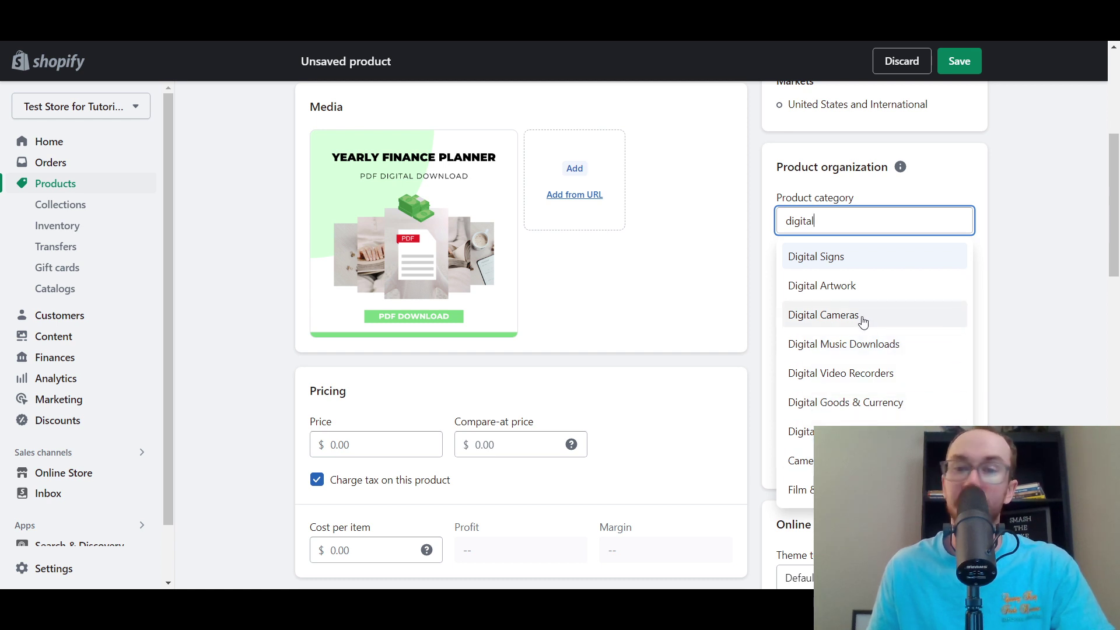
pyautogui.click(864, 286)
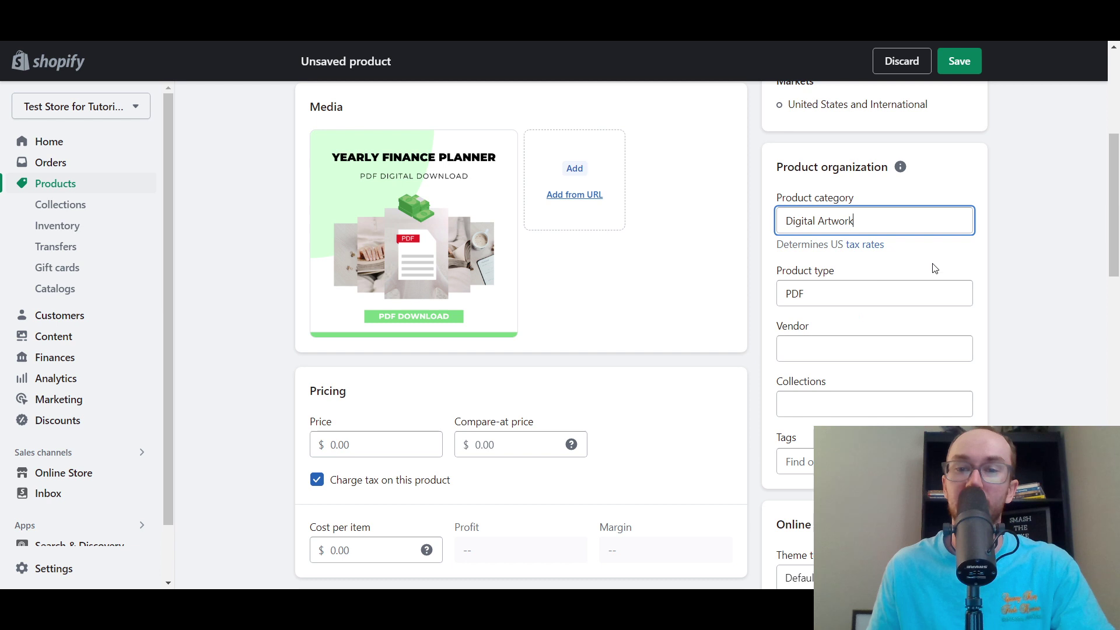
pyautogui.moveTo(864, 219); pyautogui.dragTo(821, 221)
pyautogui.click(990, 251)
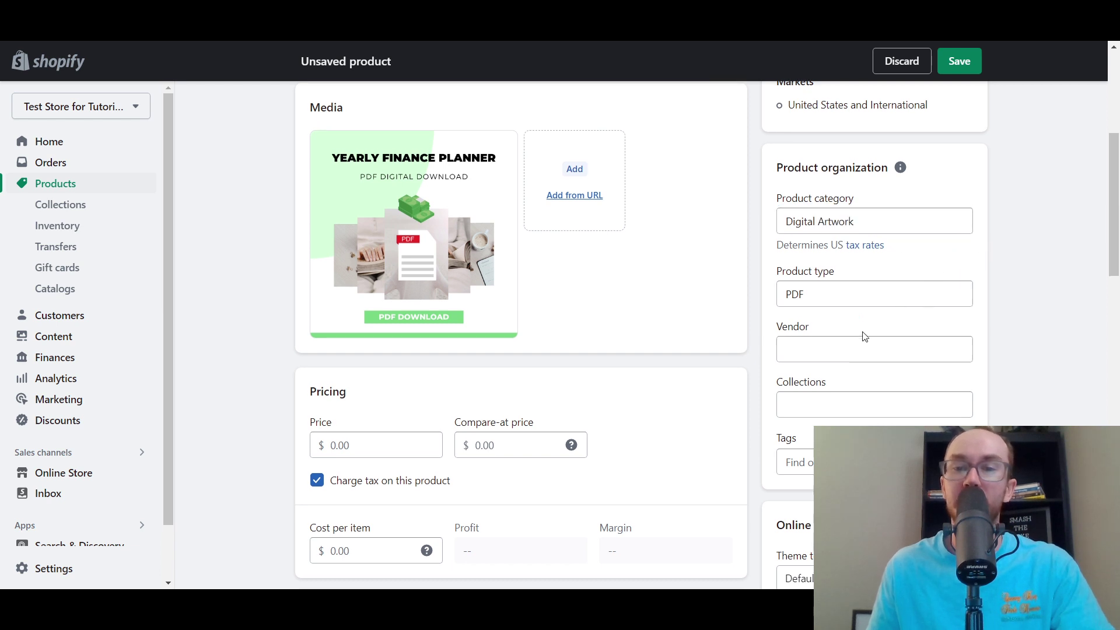
# Set the product category to Document Templates under Digital Goods & Currency.
pyautogui.scroll(1, 863, 333)
pyautogui.click(886, 285)
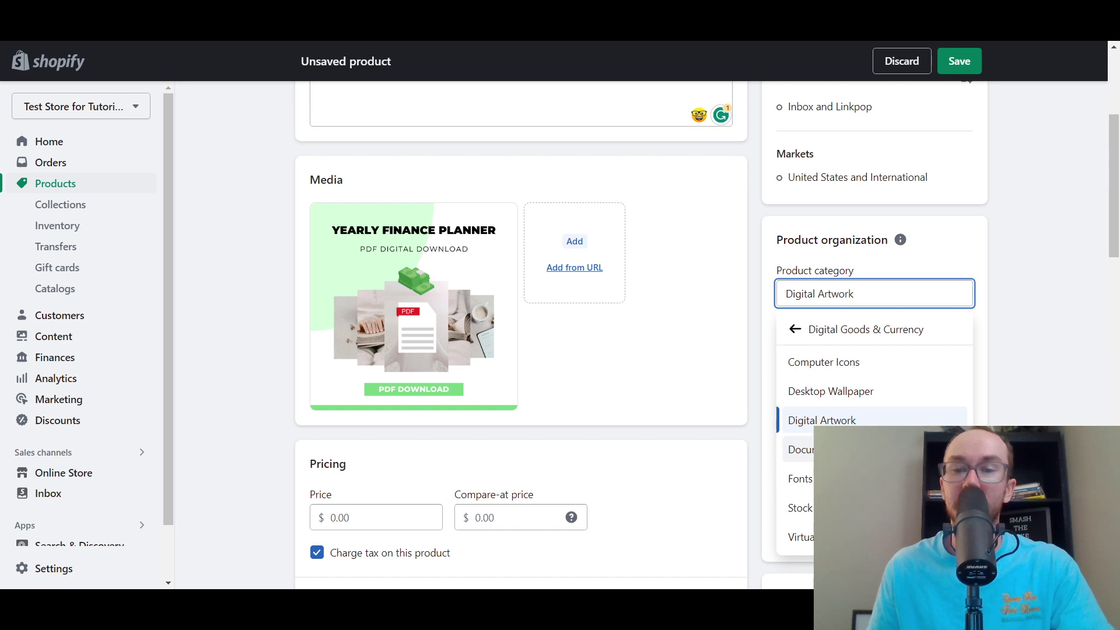
pyautogui.click(875, 449)
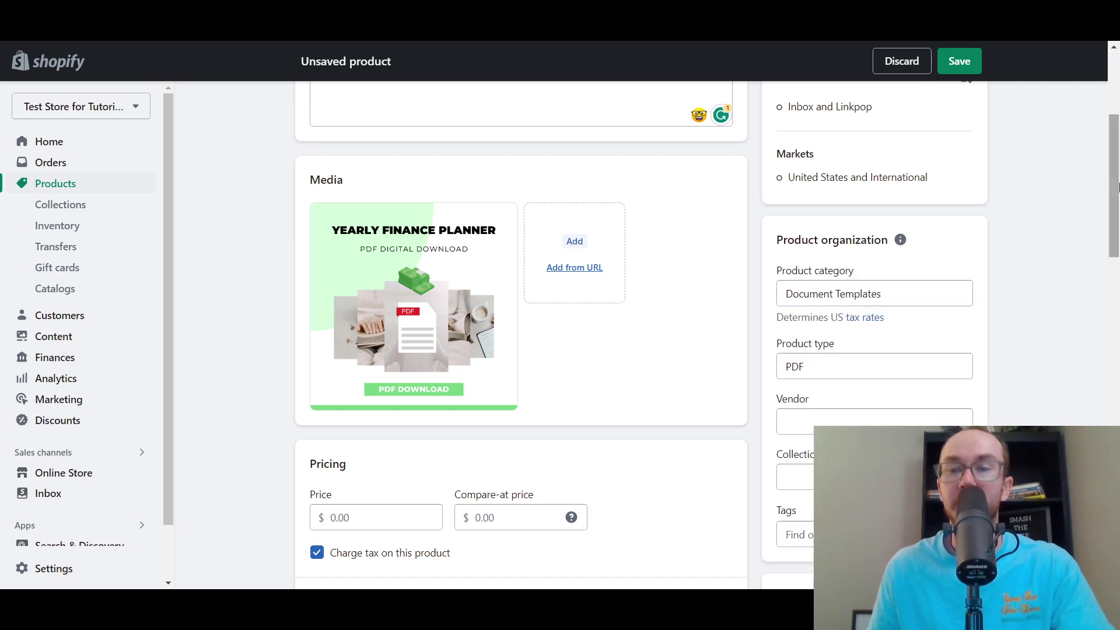
pyautogui.scroll(-1, 1117, 196)
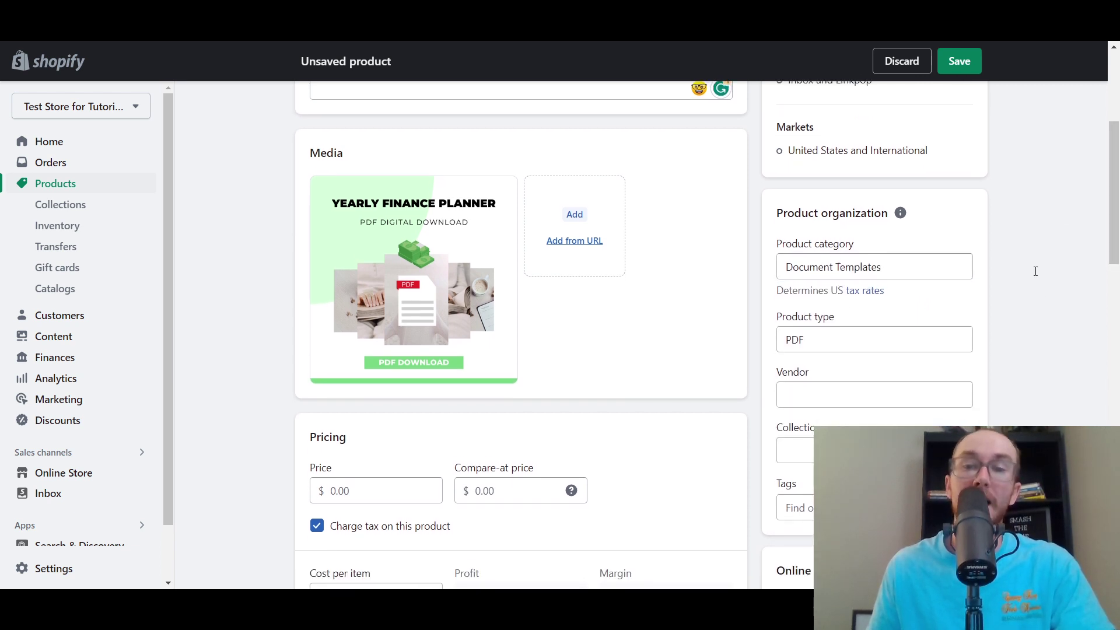
pyautogui.scroll(-2, 1118, 273)
pyautogui.moveTo(1117, 273)
pyautogui.mouseDown()
pyautogui.moveTo(1117, 264)
pyautogui.moveTo(1117, 286)
pyautogui.mouseUp()
pyautogui.click(821, 248)
pyautogui.click(1006, 256)
# Set the product's price to $9.99 and its compare-at price to $15.
pyautogui.moveTo(1117, 268); pyautogui.dragTo(1117, 301)
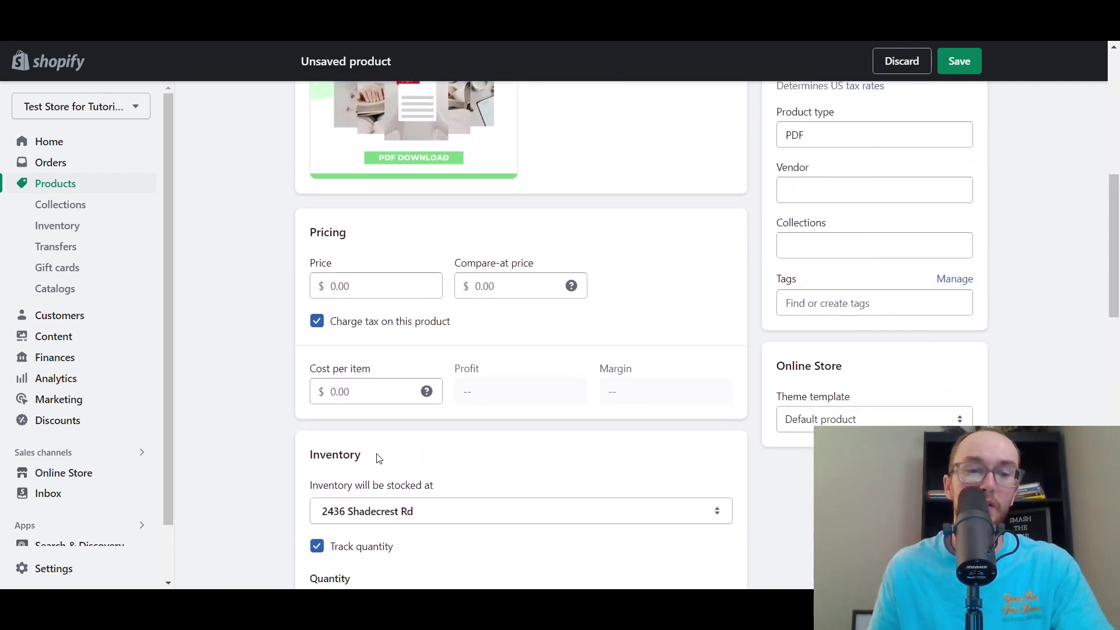
pyautogui.scroll(1, 262, 332)
pyautogui.click(343, 357)
pyautogui.scroll(1, 266, 376)
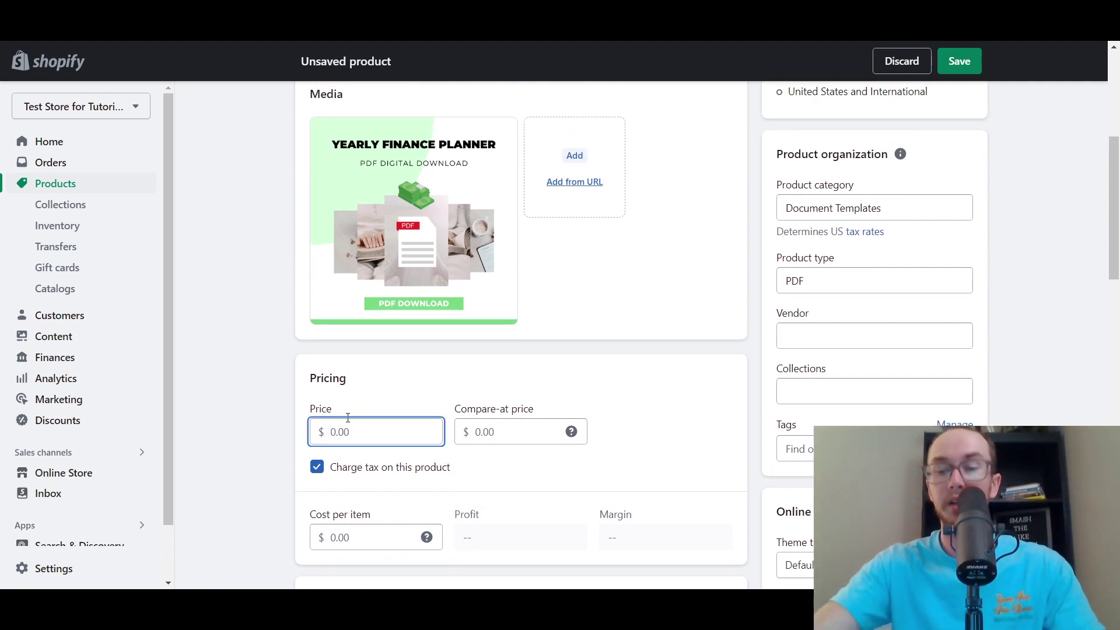
pyautogui.write('4')
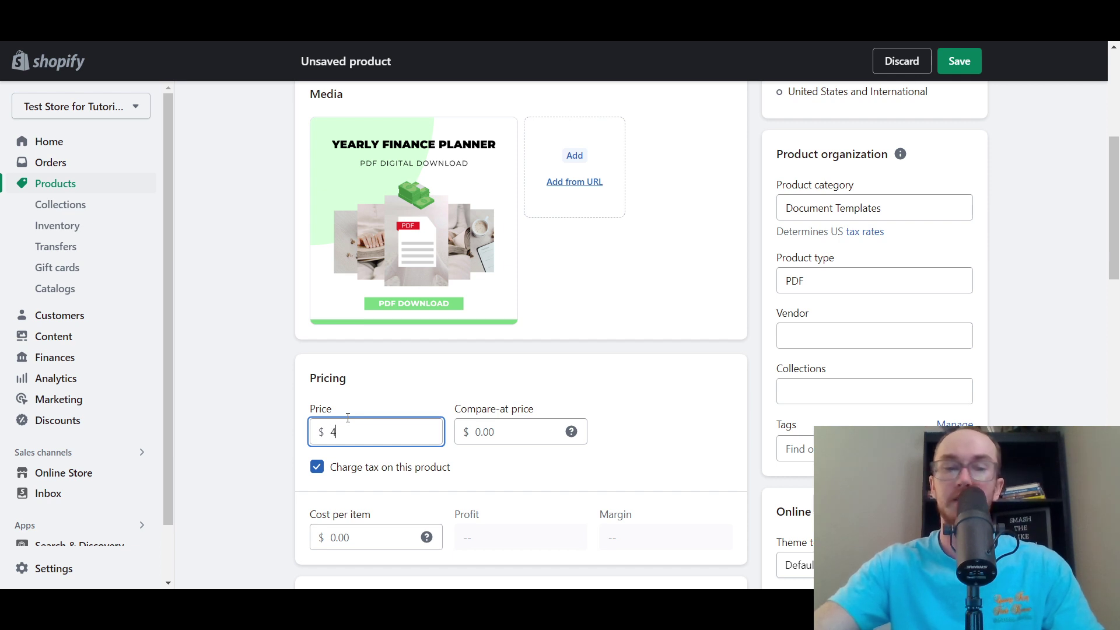
pyautogui.write('.99')
pyautogui.moveTo(349, 432); pyautogui.dragTo(334, 430)
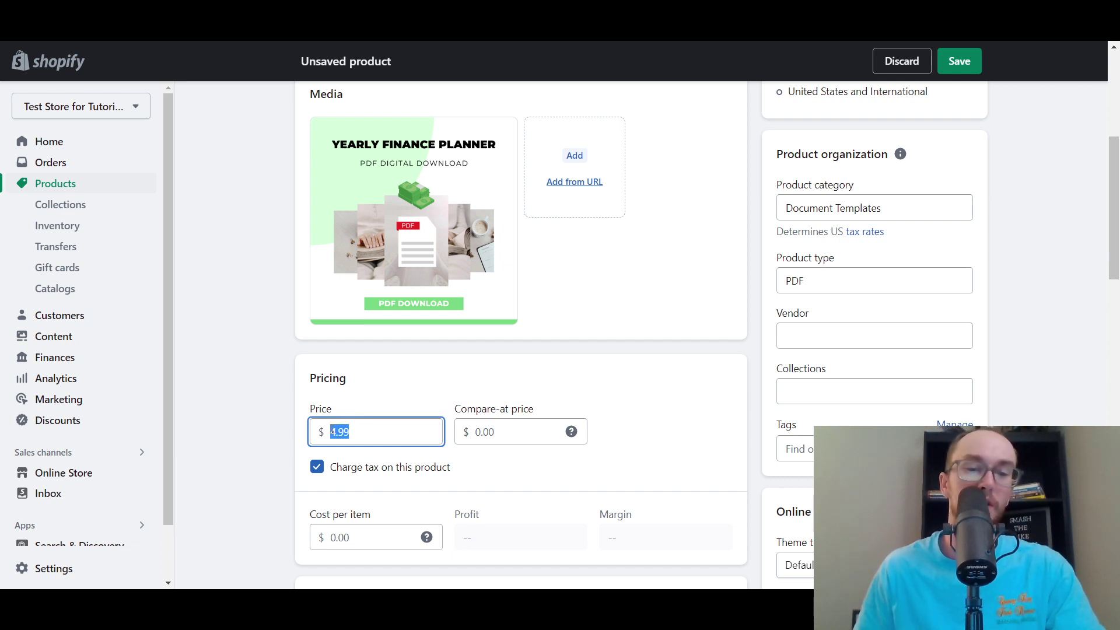
pyautogui.write('9.99')
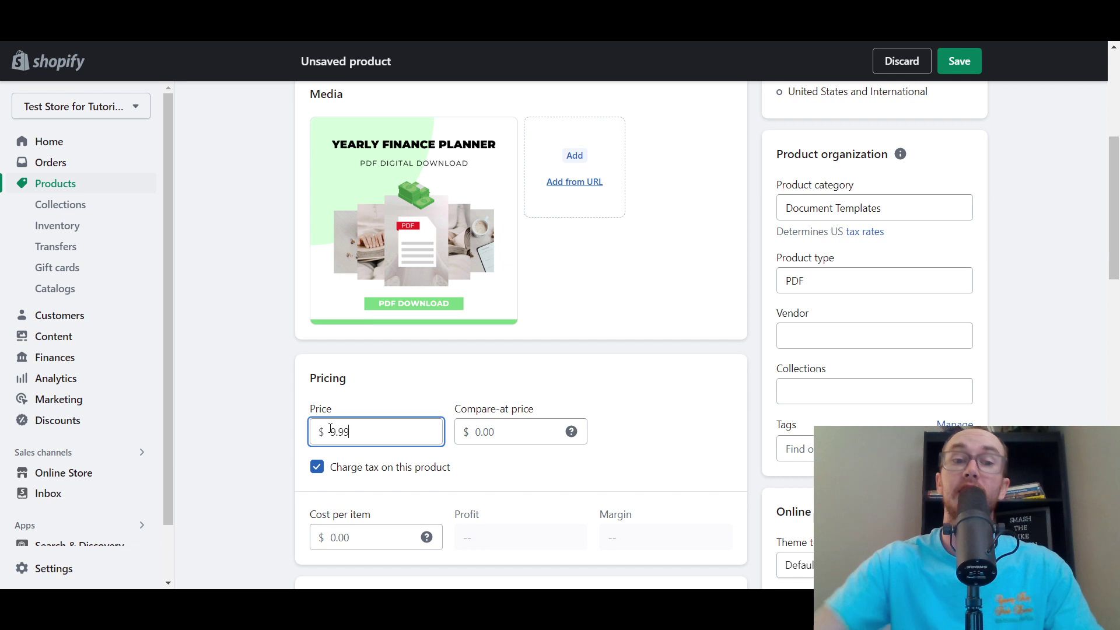
pyautogui.click(516, 427)
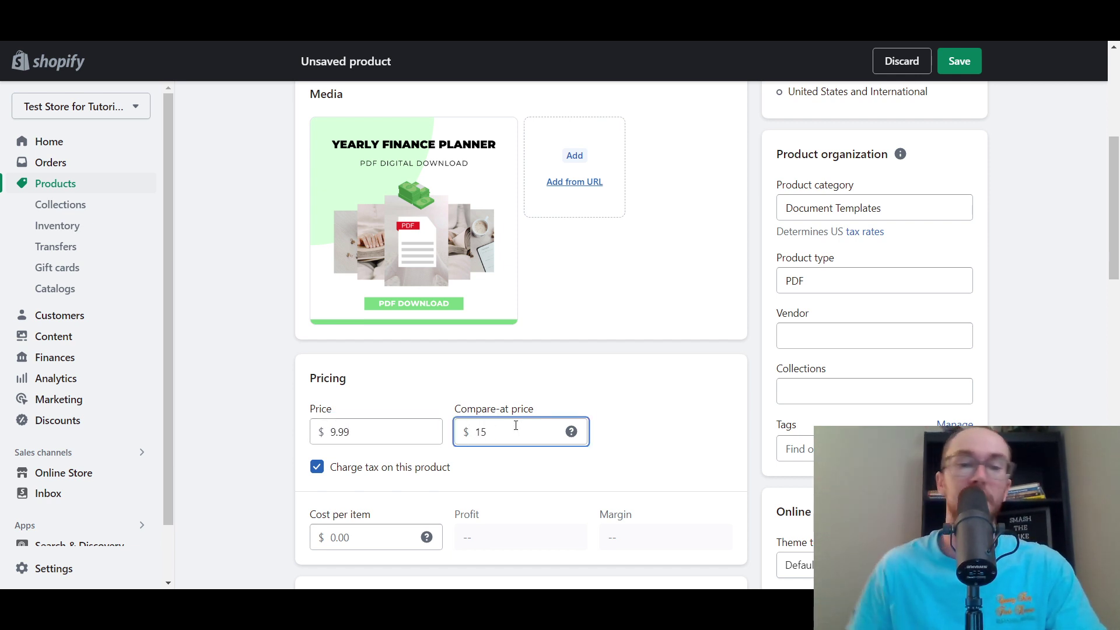
# Set the product's compare-at price to $15 and its cost per item to $0.
pyautogui.write('15')
pyautogui.click(501, 452)
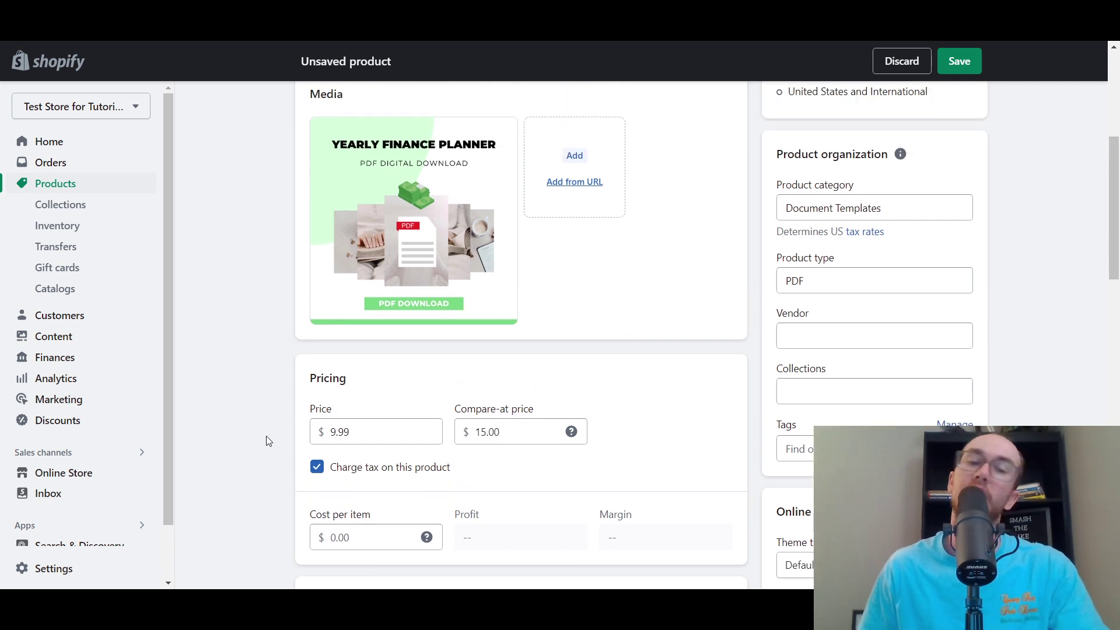
pyautogui.scroll(-5, 325, 539)
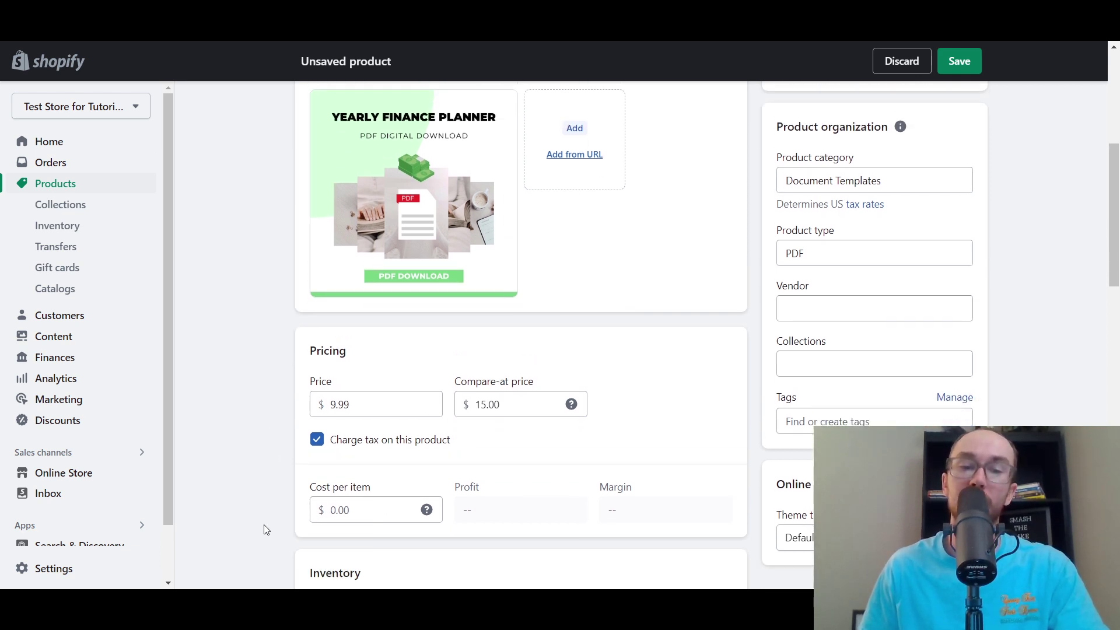
pyautogui.click(382, 248)
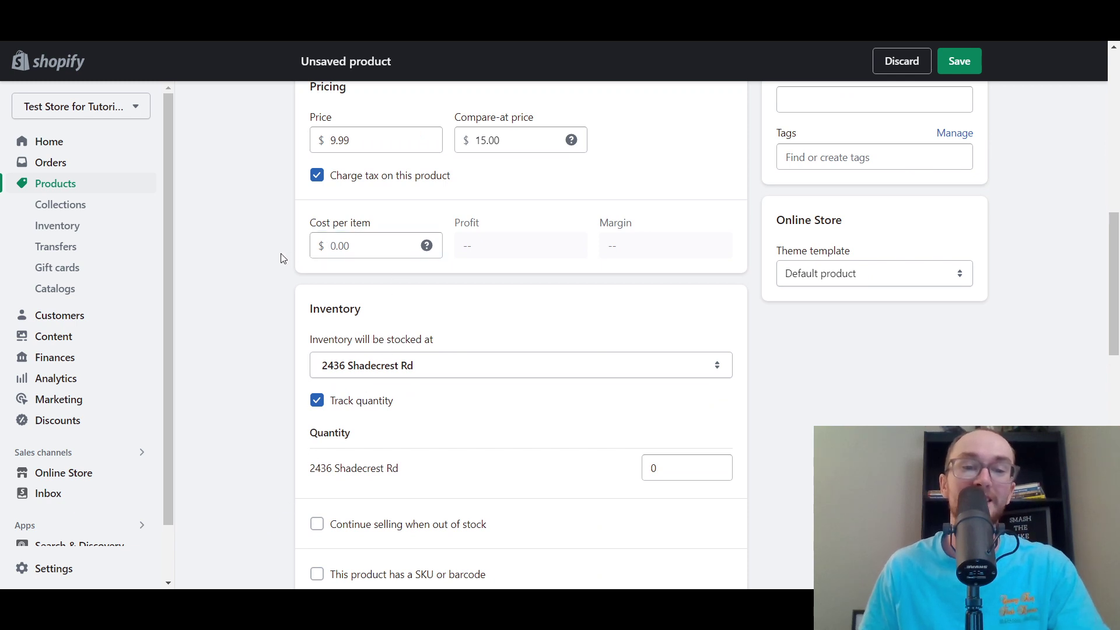
pyautogui.write('0')
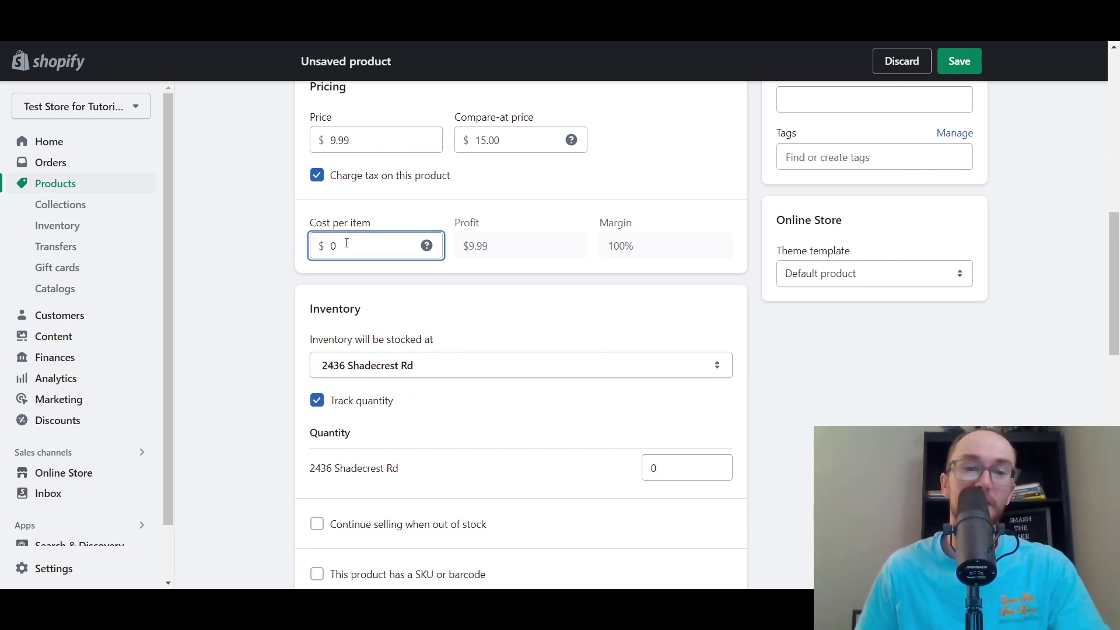
pyautogui.click(277, 270)
# Turn off quantity tracking in the product's inventory settings.
pyautogui.scroll(3, 276, 271)
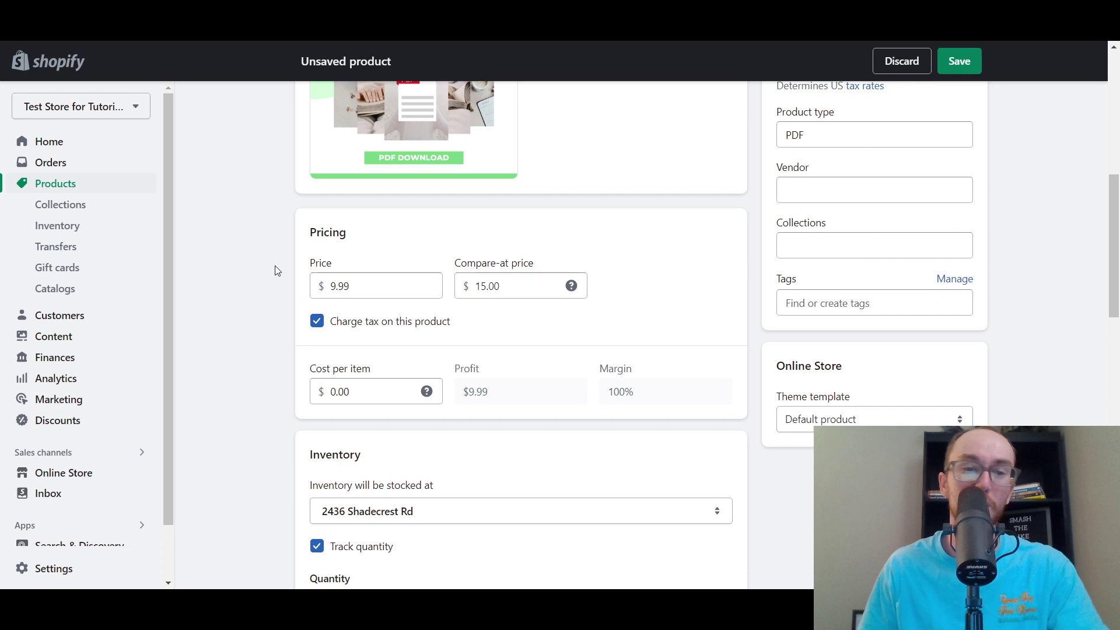
pyautogui.scroll(3, 1089, 220)
pyautogui.moveTo(1116, 185); pyautogui.dragTo(1118, 297)
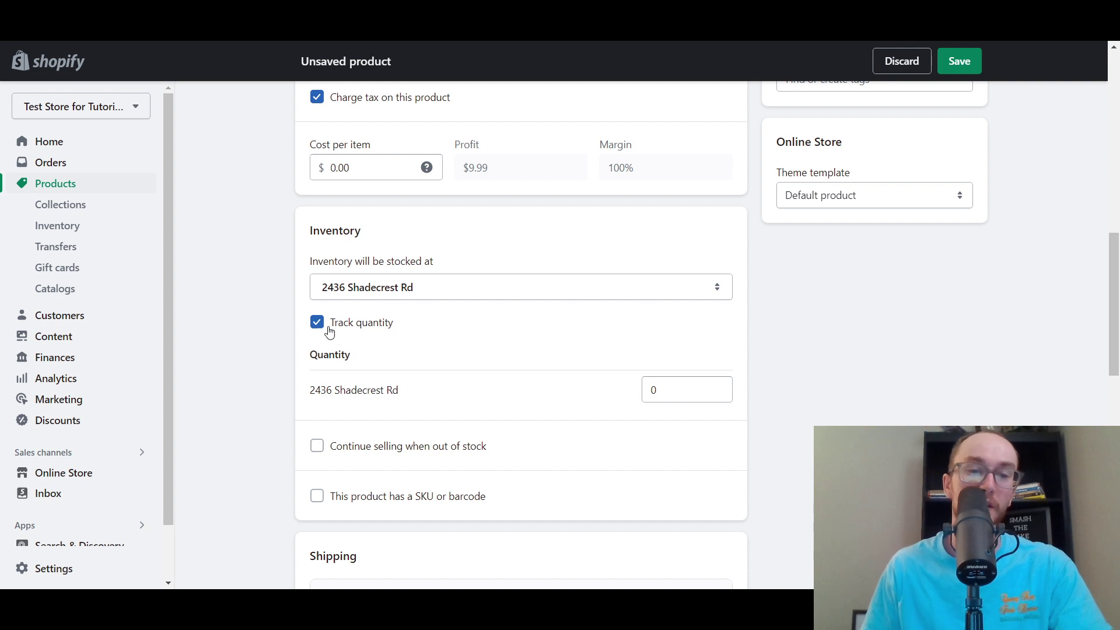
pyautogui.scroll(4, 292, 344)
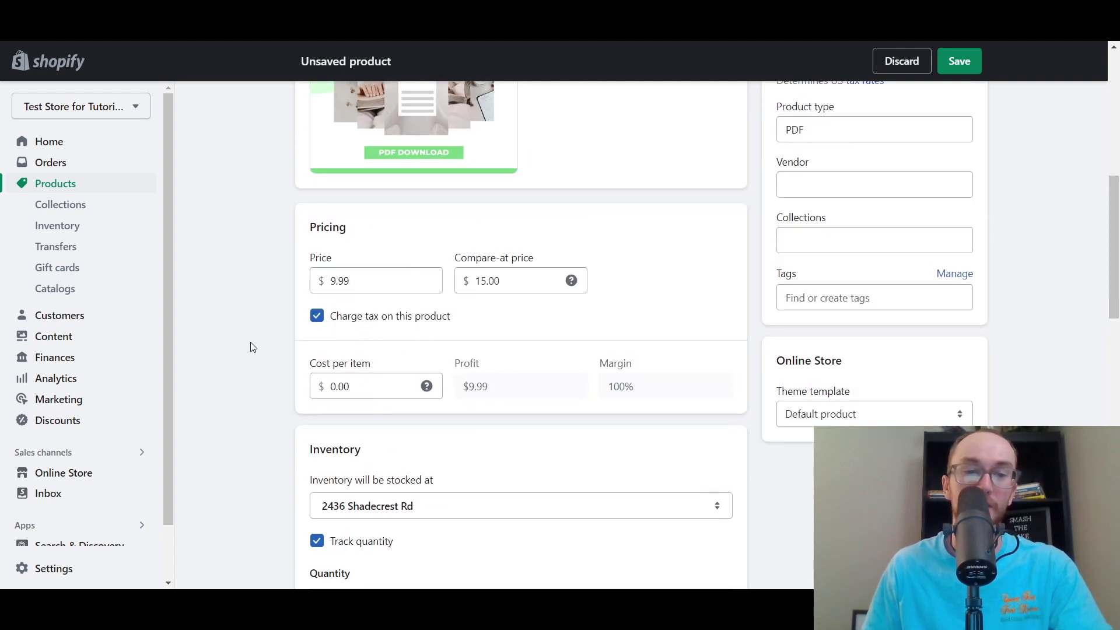
pyautogui.scroll(-4, 252, 347)
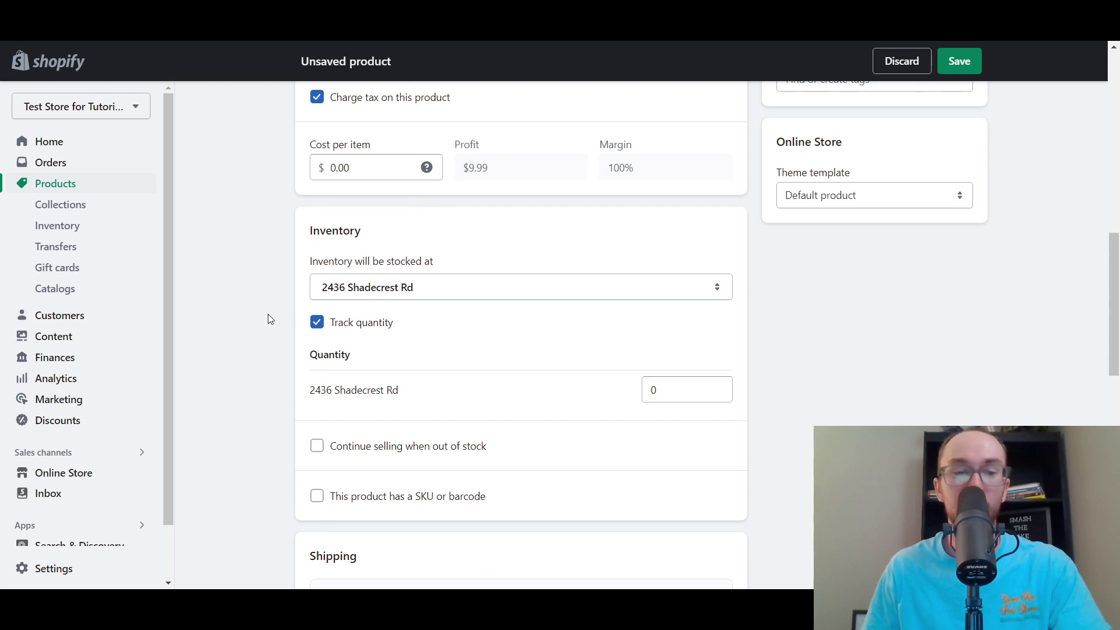
pyautogui.click(317, 322)
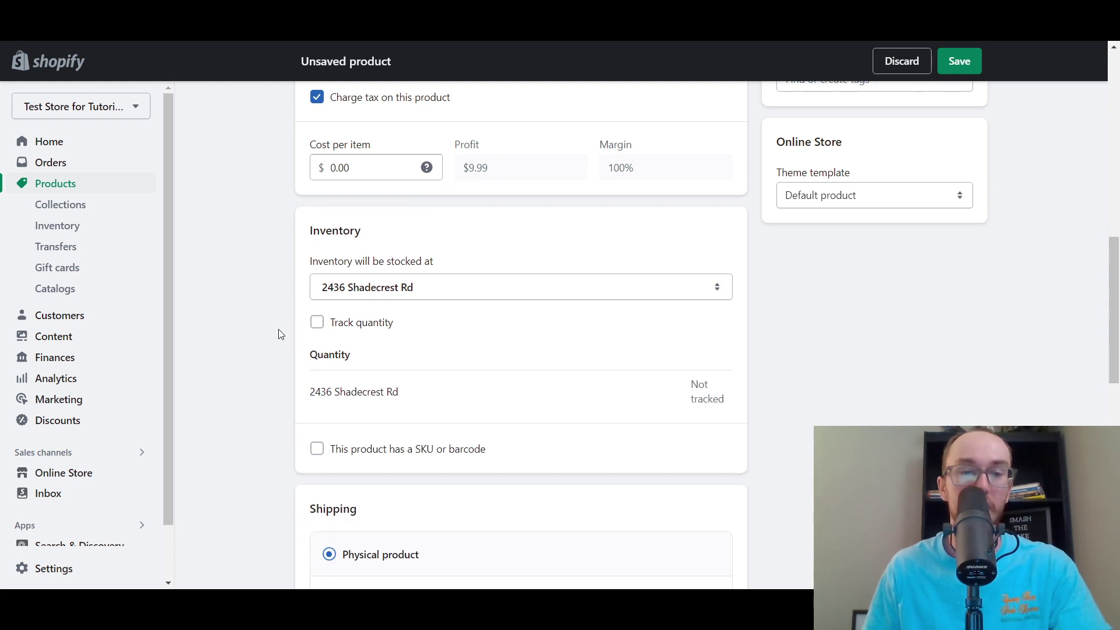
# Set the product's shipping type to Digital product or service.
pyautogui.scroll(-4, 260, 445)
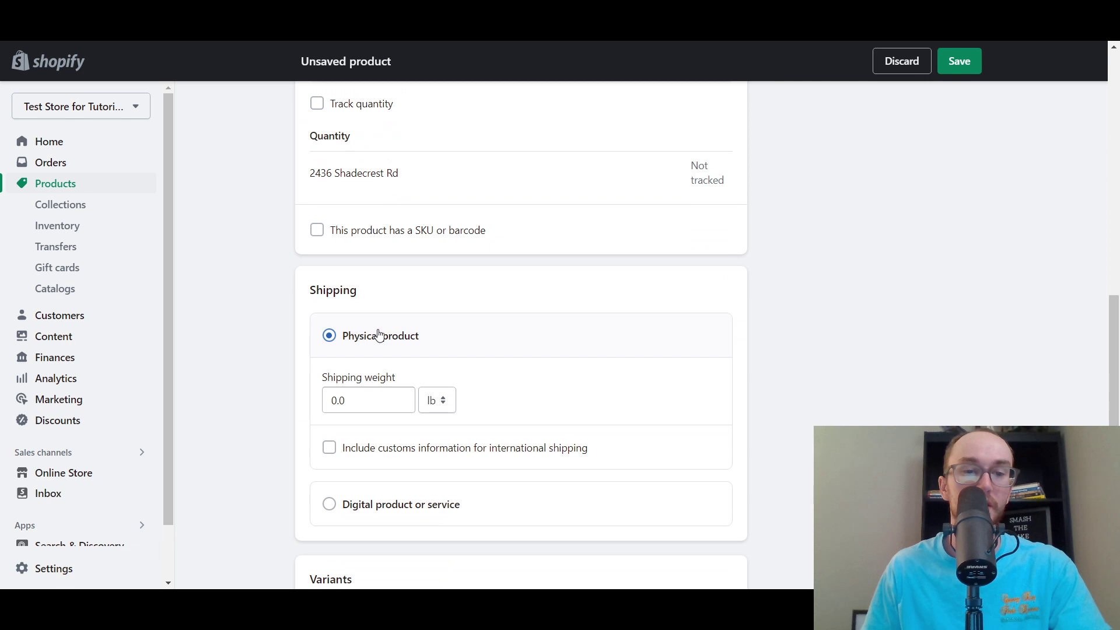
pyautogui.scroll(-1, 221, 433)
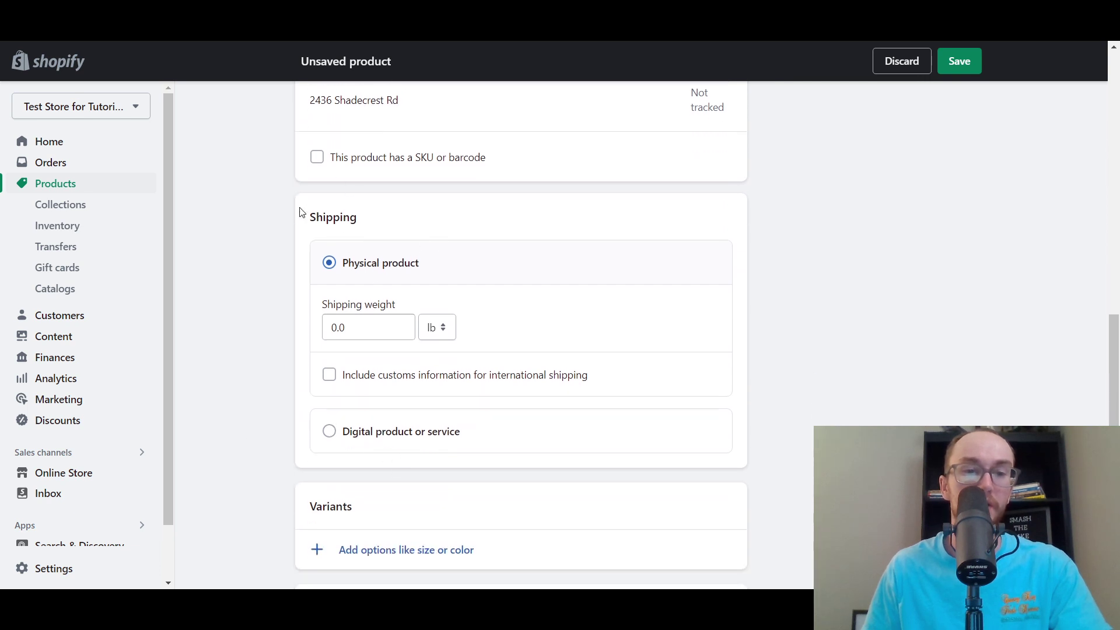
pyautogui.click(418, 443)
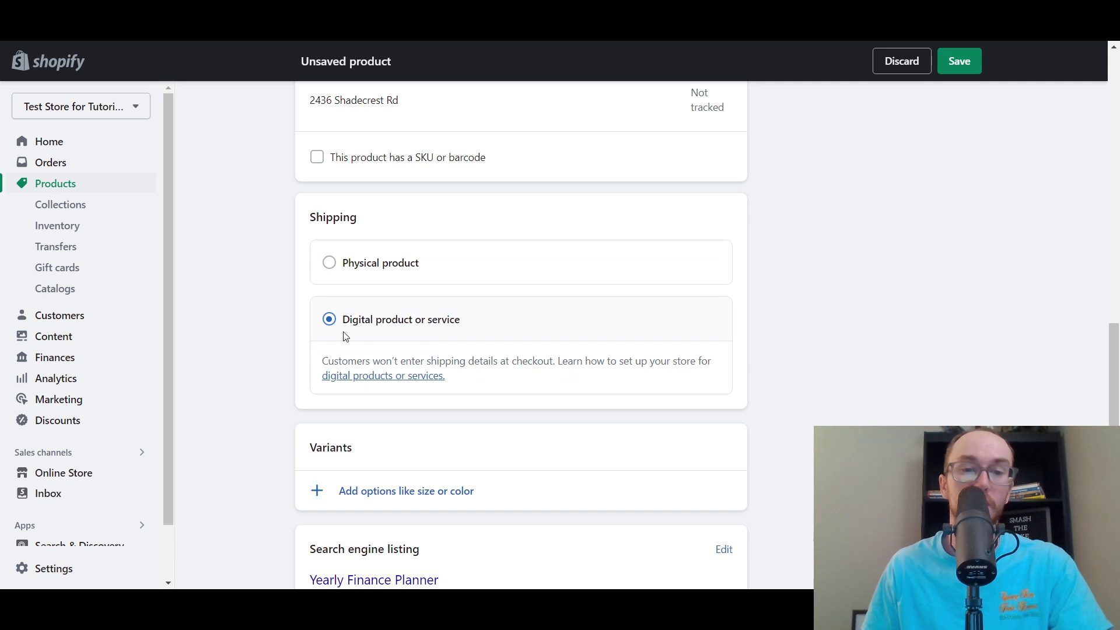
# Review the product's pricing, inventory, shipping, search engine listing and metafields sections.
pyautogui.scroll(2, 733, 333)
pyautogui.scroll(-3, 686, 477)
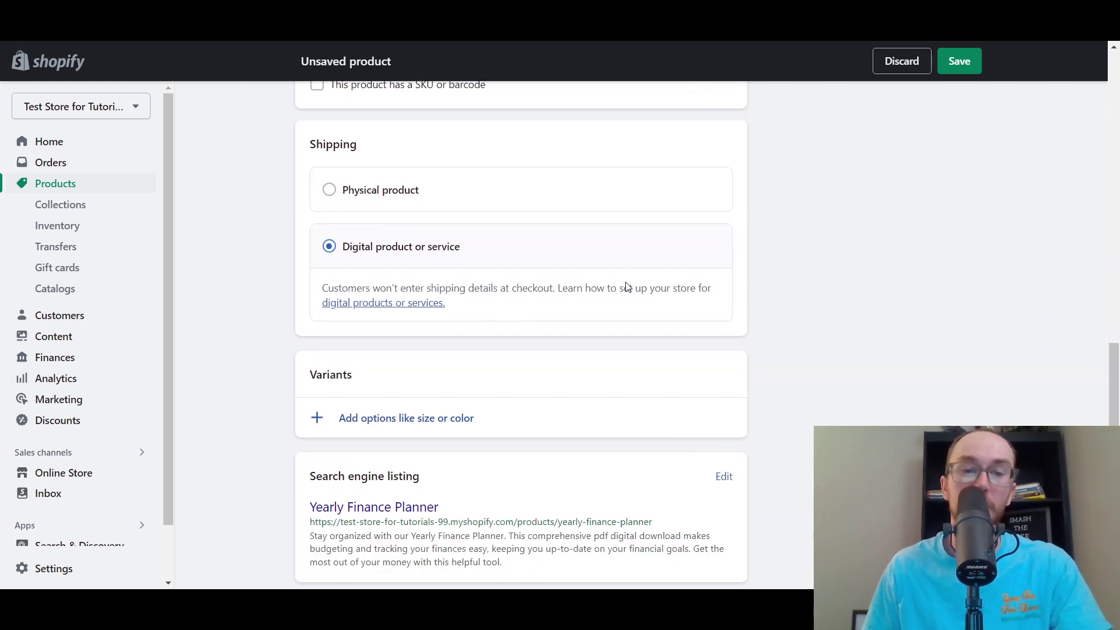
pyautogui.moveTo(1116, 388); pyautogui.dragTo(1117, 325)
pyautogui.scroll(3, 240, 413)
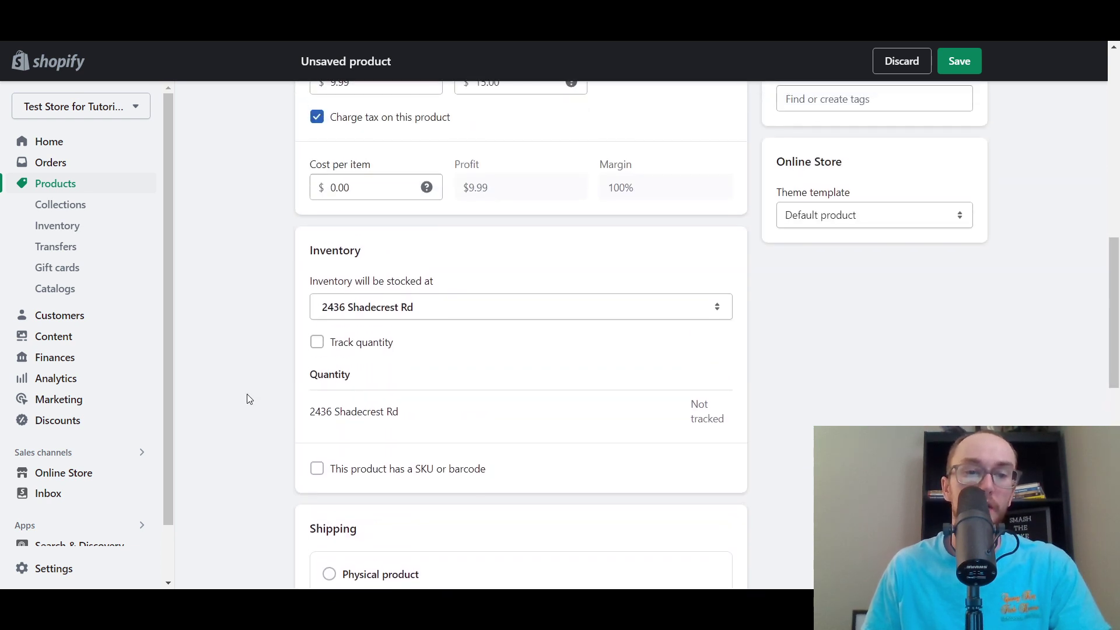
pyautogui.scroll(1, 518, 330)
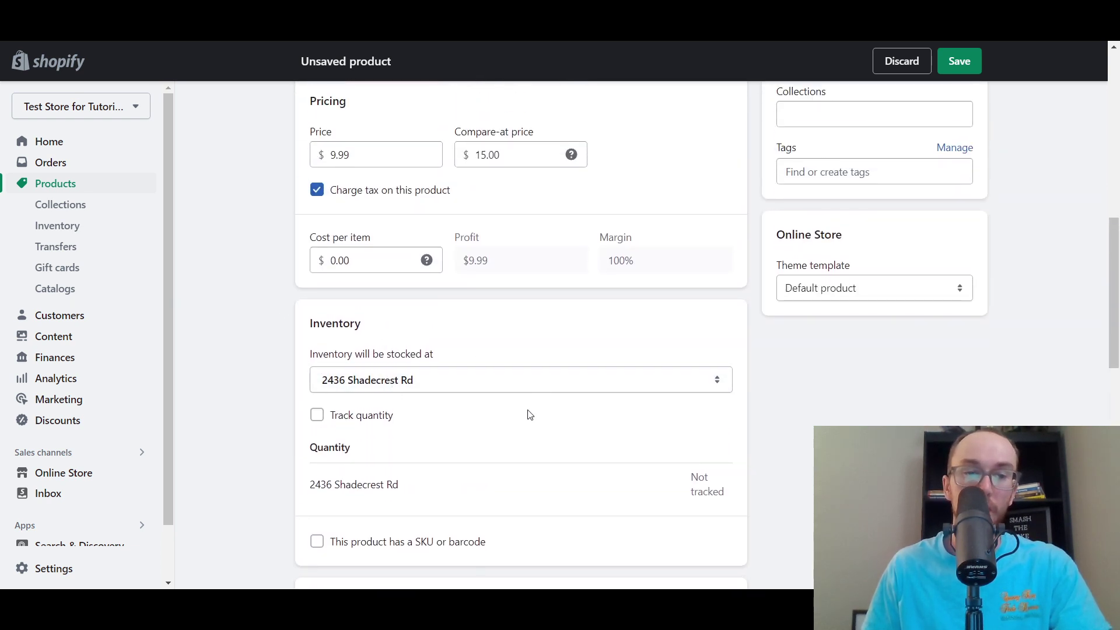
pyautogui.scroll(-3, 274, 451)
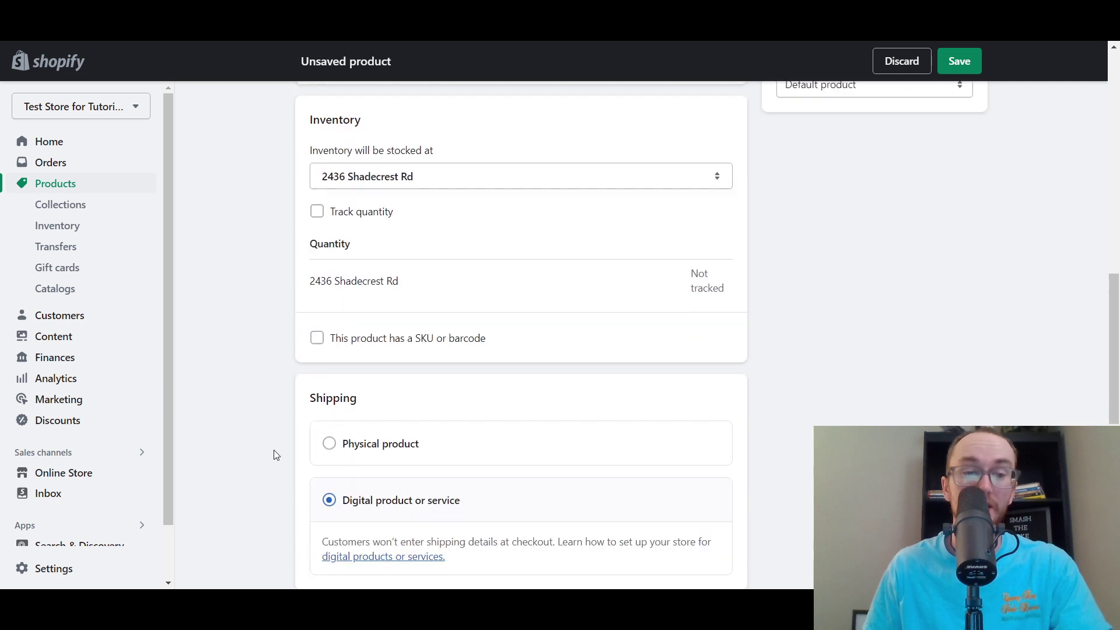
pyautogui.scroll(4, 275, 450)
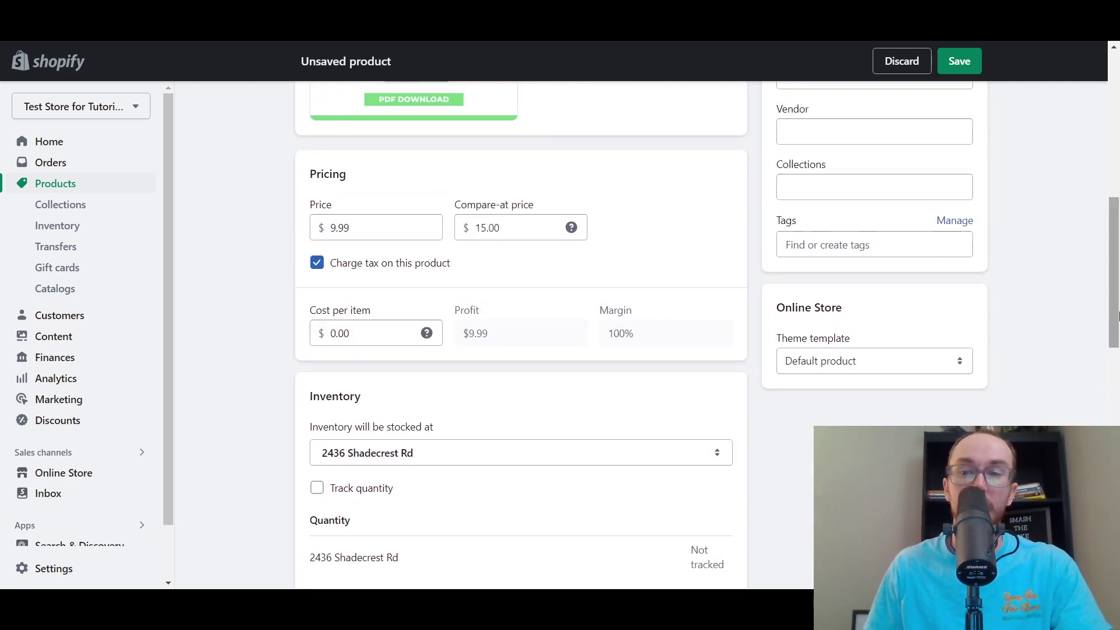
pyautogui.click(1111, 377)
pyautogui.scroll(-5, 521, 336)
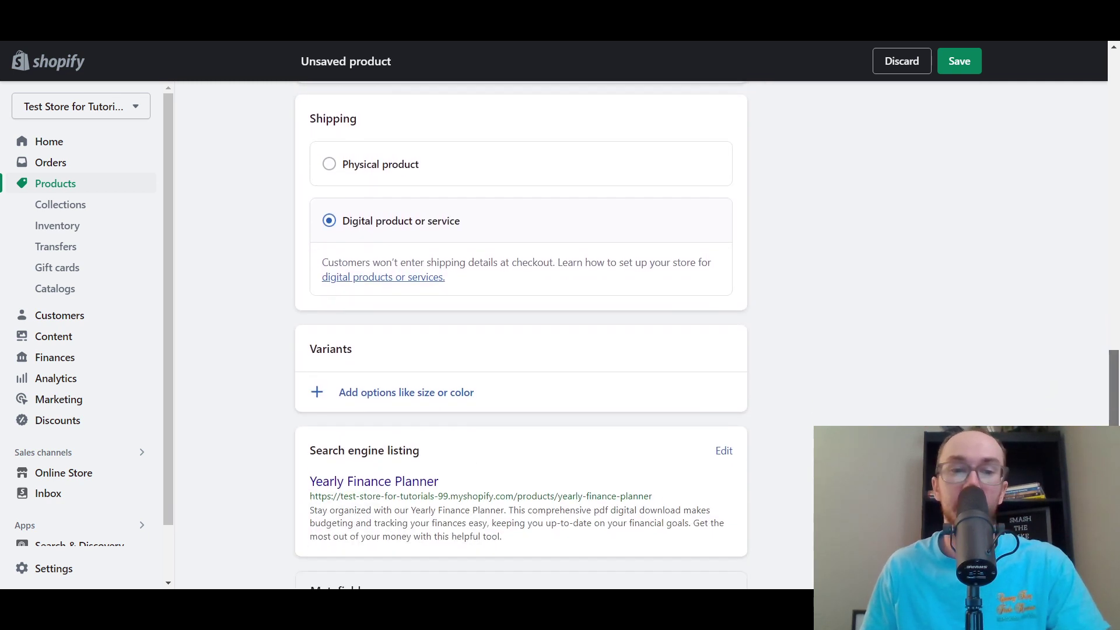
pyautogui.scroll(-1, 521, 335)
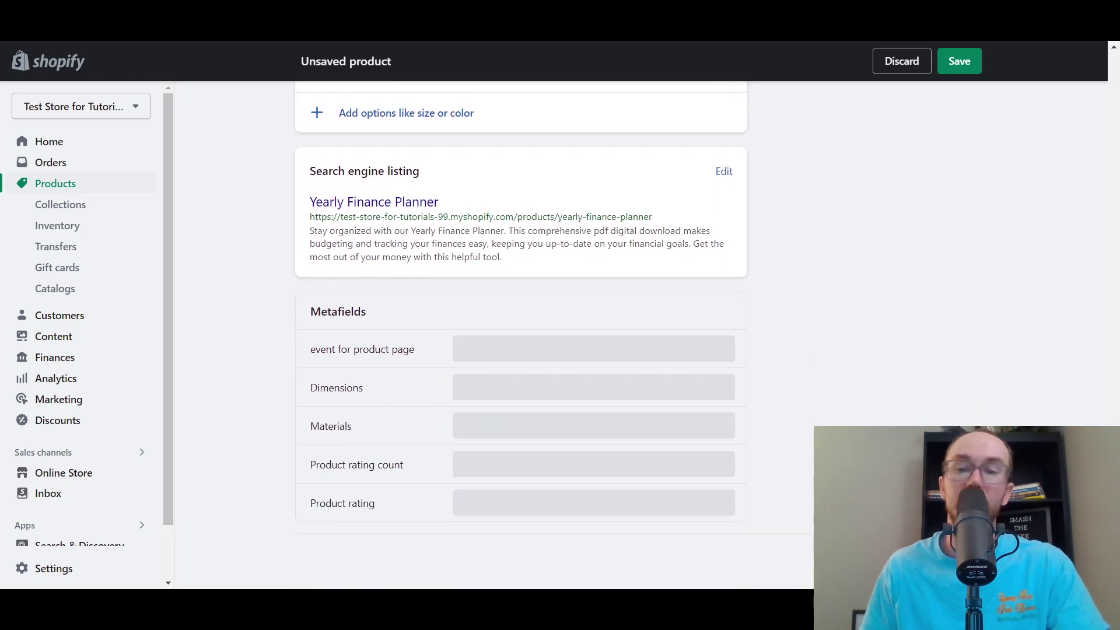
# Save the new Yearly Finance Planner product and look over its saved details.
pyautogui.click(960, 61)
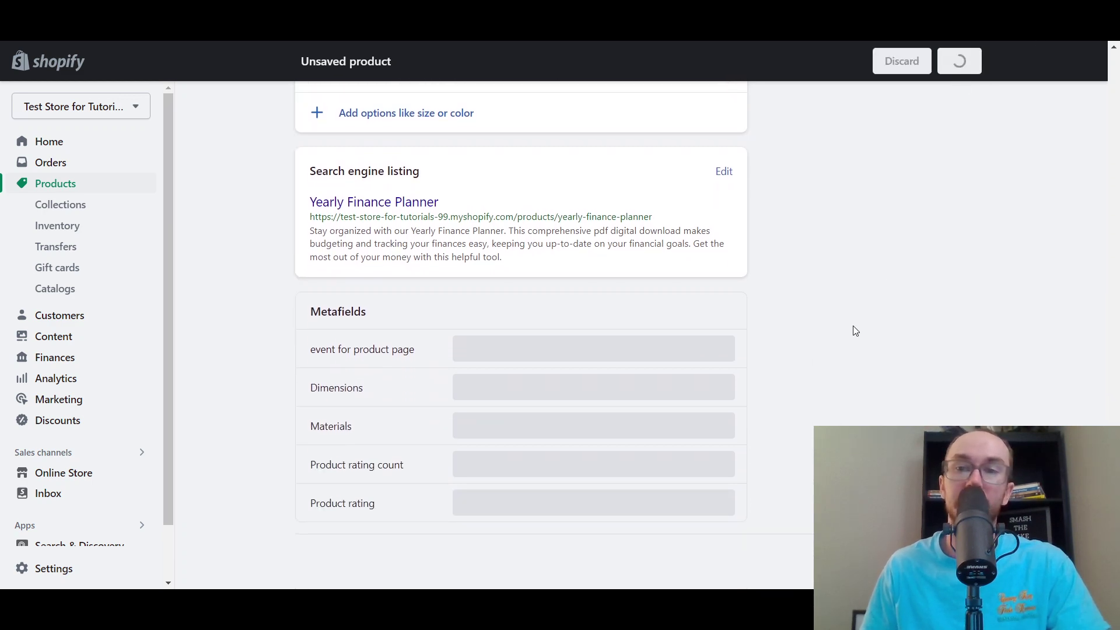
pyautogui.scroll(10, 827, 322)
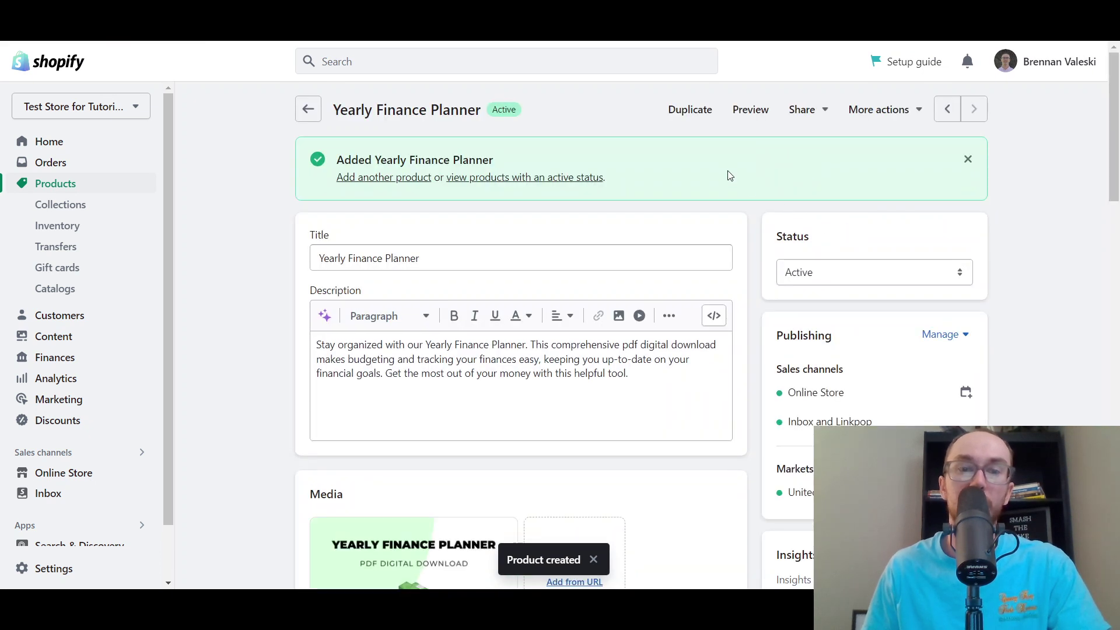
pyautogui.scroll(-6, 741, 247)
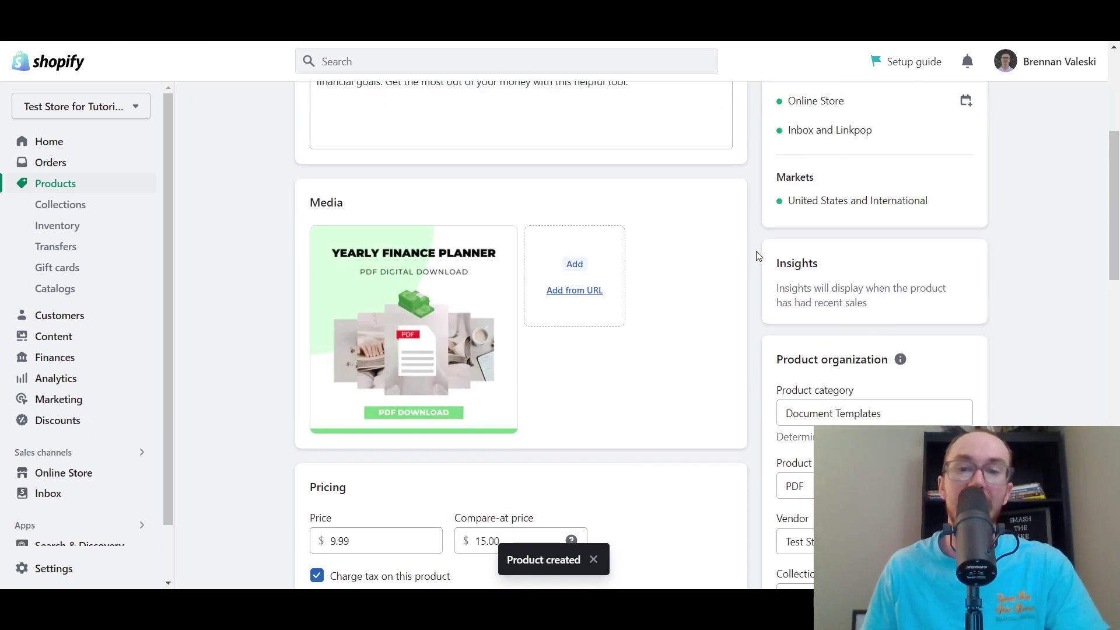
pyautogui.scroll(6, 756, 257)
pyautogui.scroll(1, 755, 258)
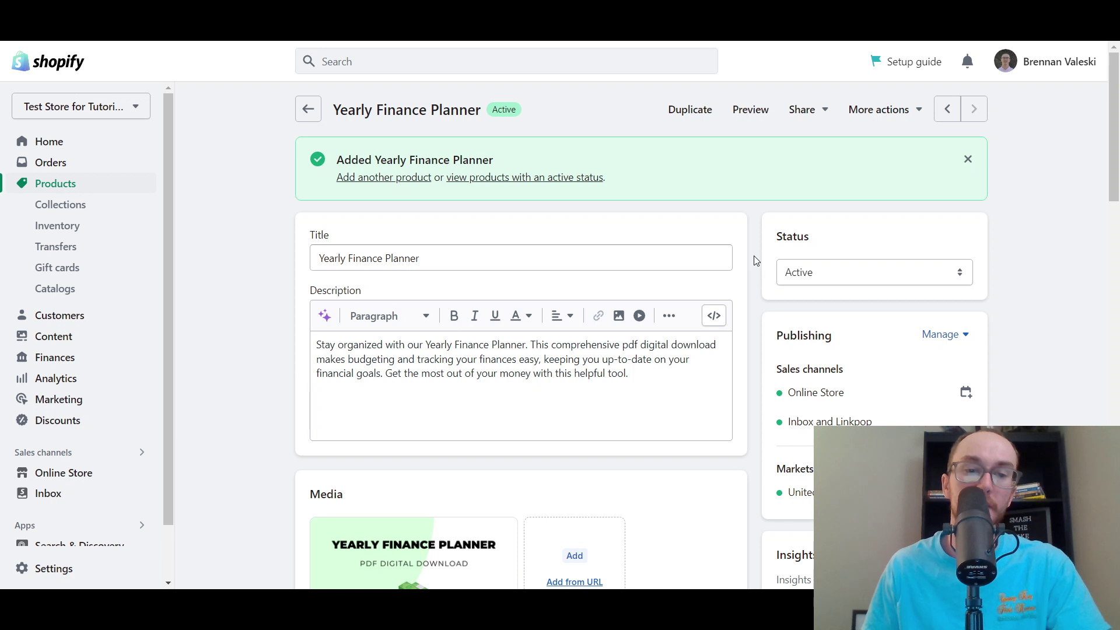
# Attach the Yearly Finance Planner Minimal Sheet PDF to the product as its digital file and save the change.
pyautogui.click(885, 116)
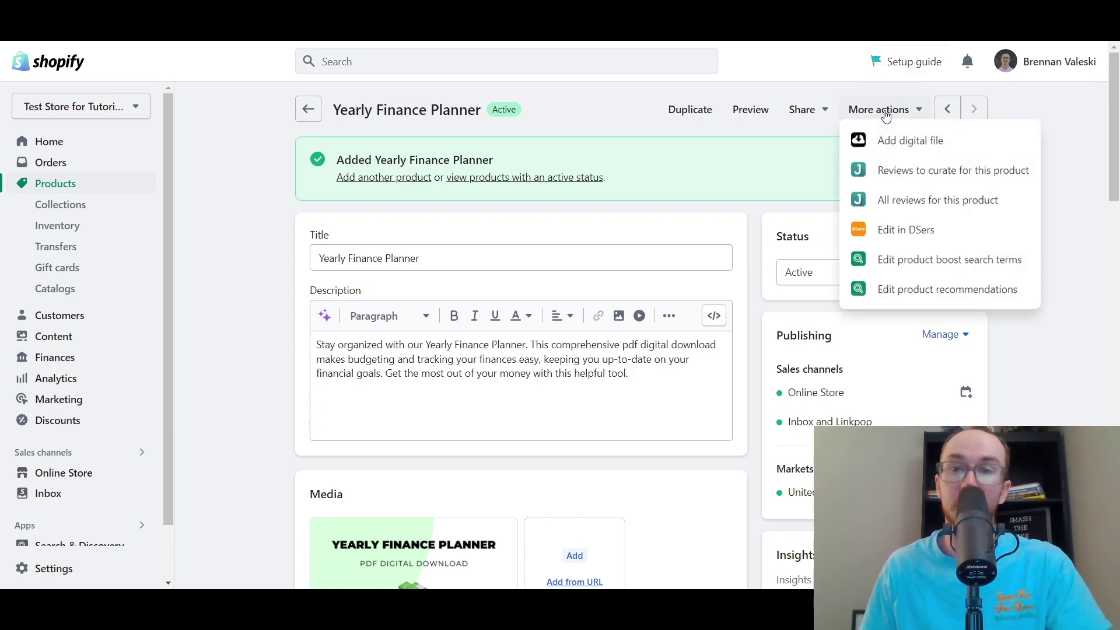
pyautogui.click(889, 143)
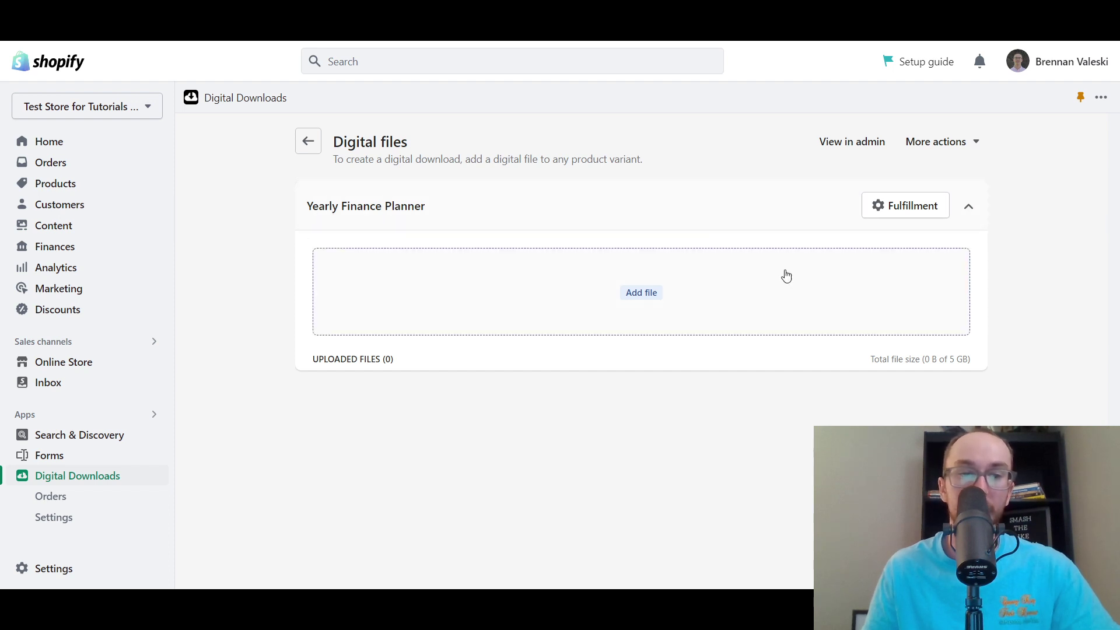
pyautogui.click(626, 290)
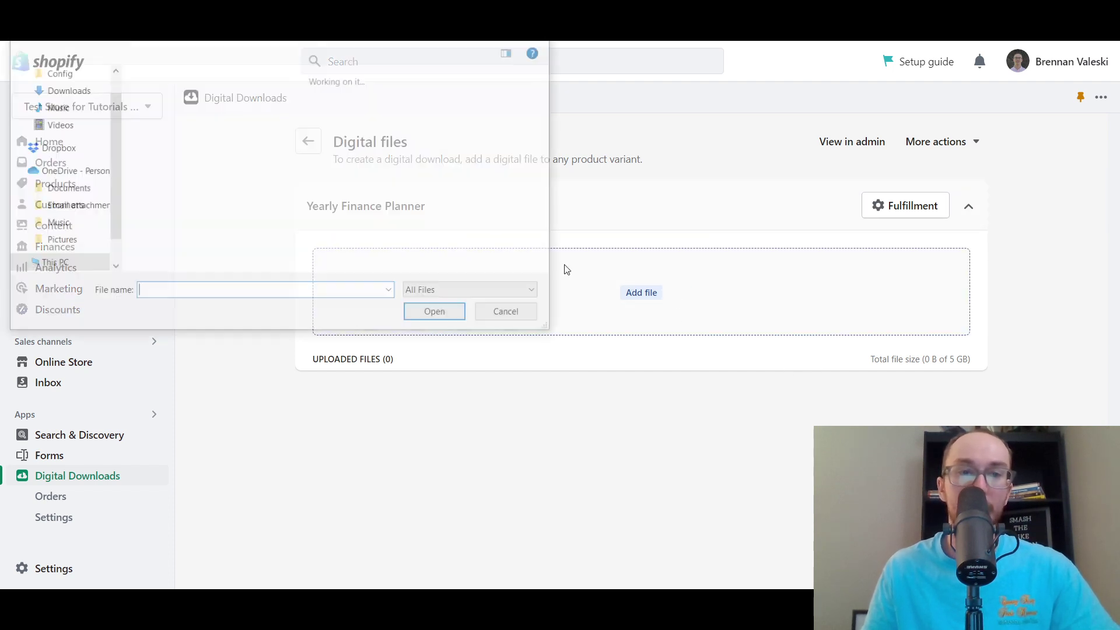
pyautogui.click(233, 135)
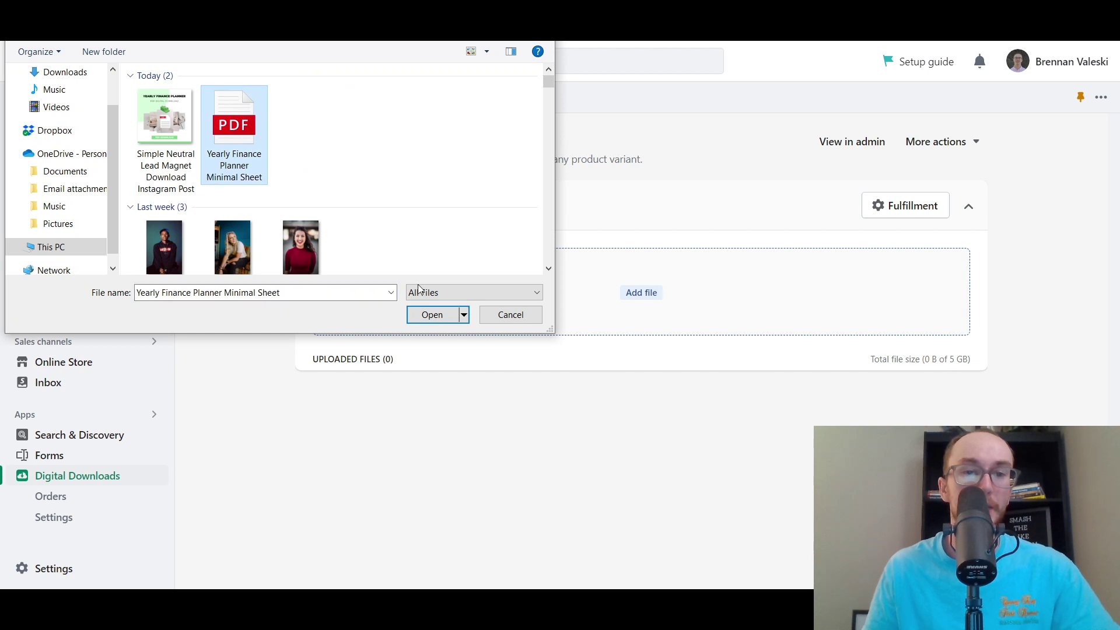
pyautogui.click(432, 315)
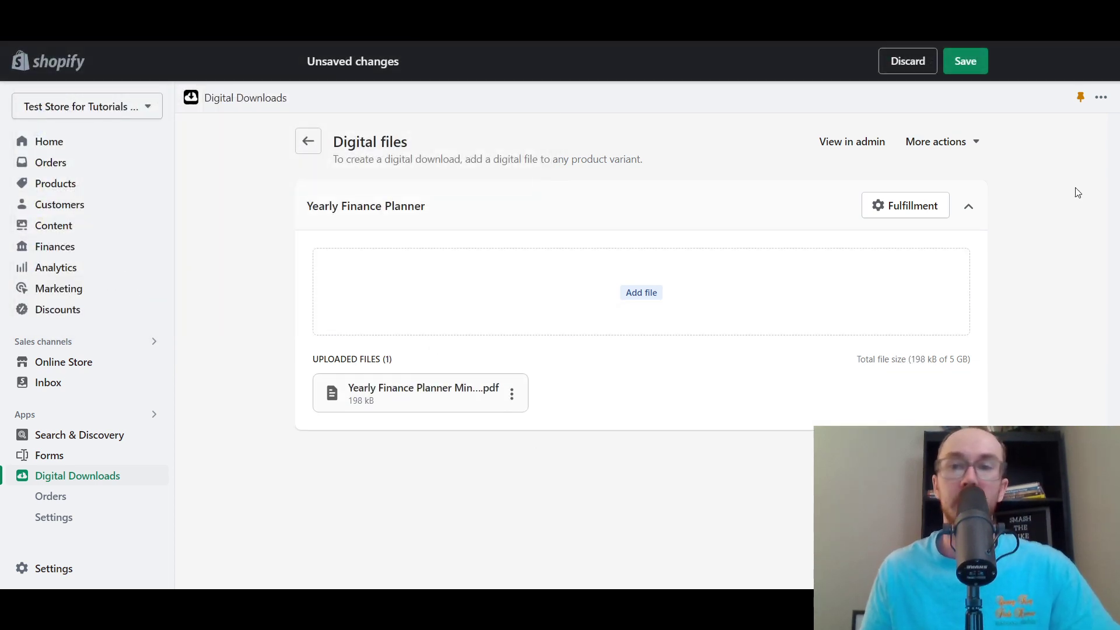
pyautogui.click(973, 65)
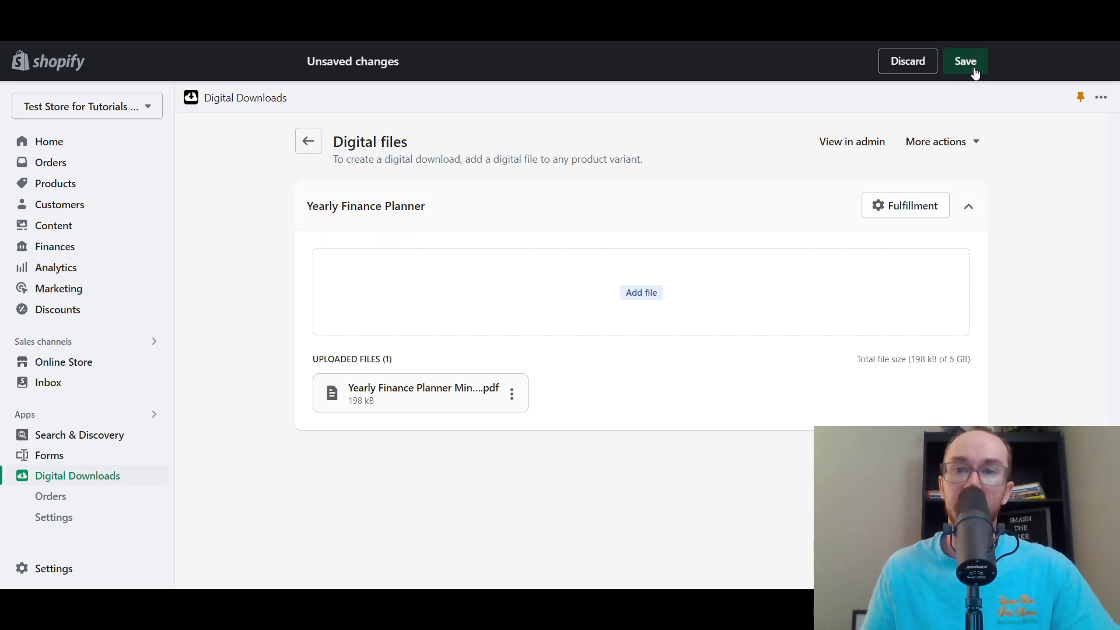
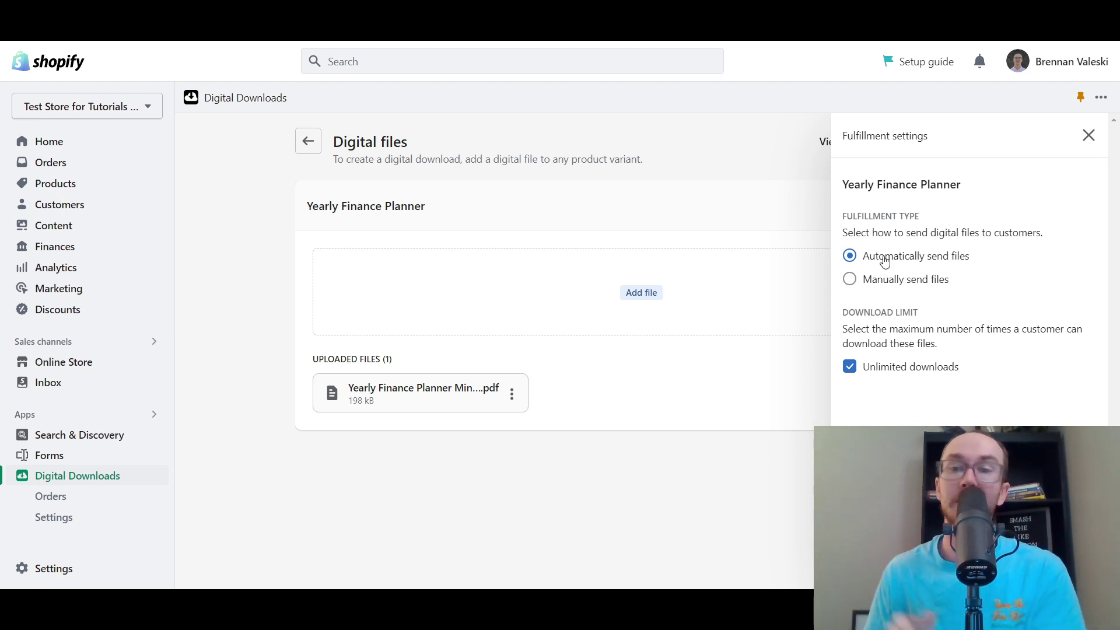
# Set the planner's fulfillment to automatically send files and replace unlimited downloads with a maximum of 5.
pyautogui.click(907, 289)
pyautogui.click(887, 257)
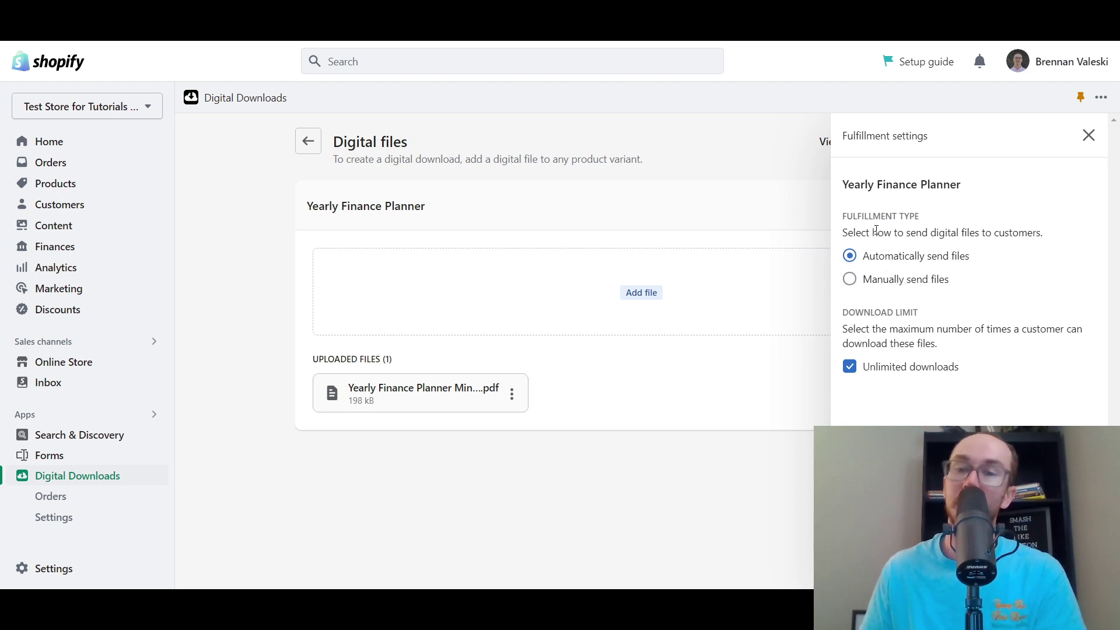
pyautogui.click(849, 367)
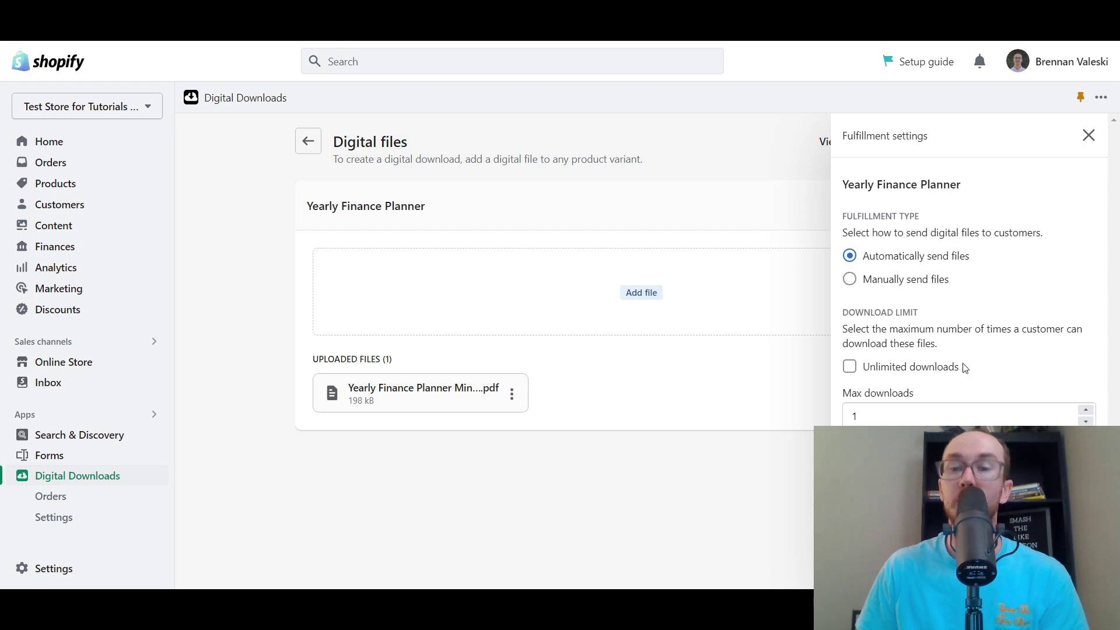
pyautogui.click(1086, 410)
pyautogui.doubleClick(1086, 409)
pyautogui.click(1086, 409)
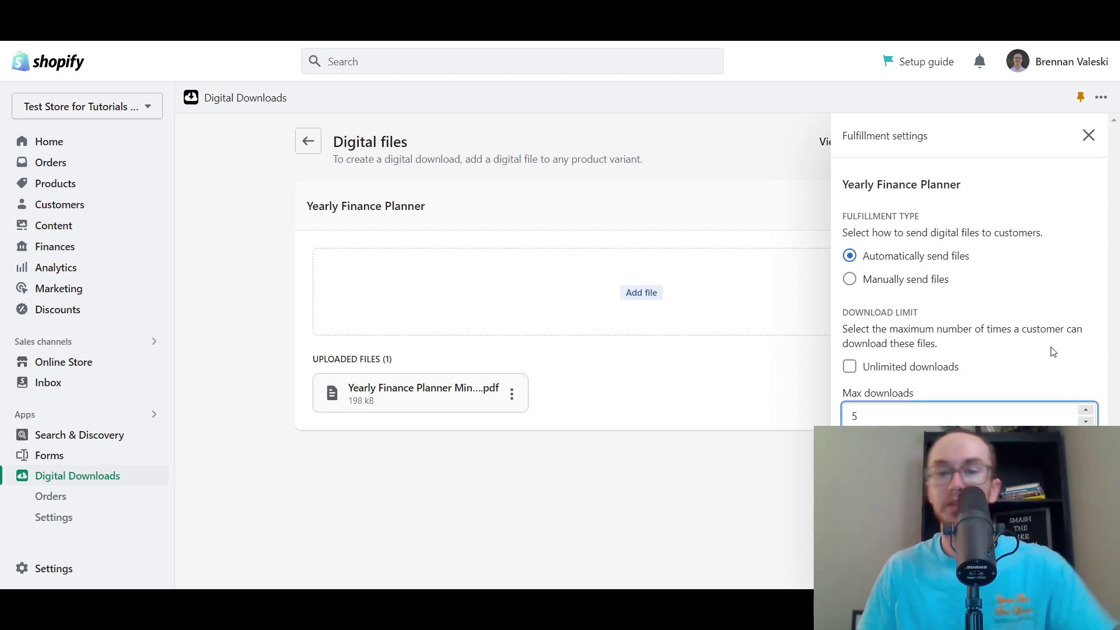
pyautogui.doubleClick(1087, 422)
pyautogui.click(1086, 421)
pyautogui.click(1087, 422)
pyautogui.click(1086, 410)
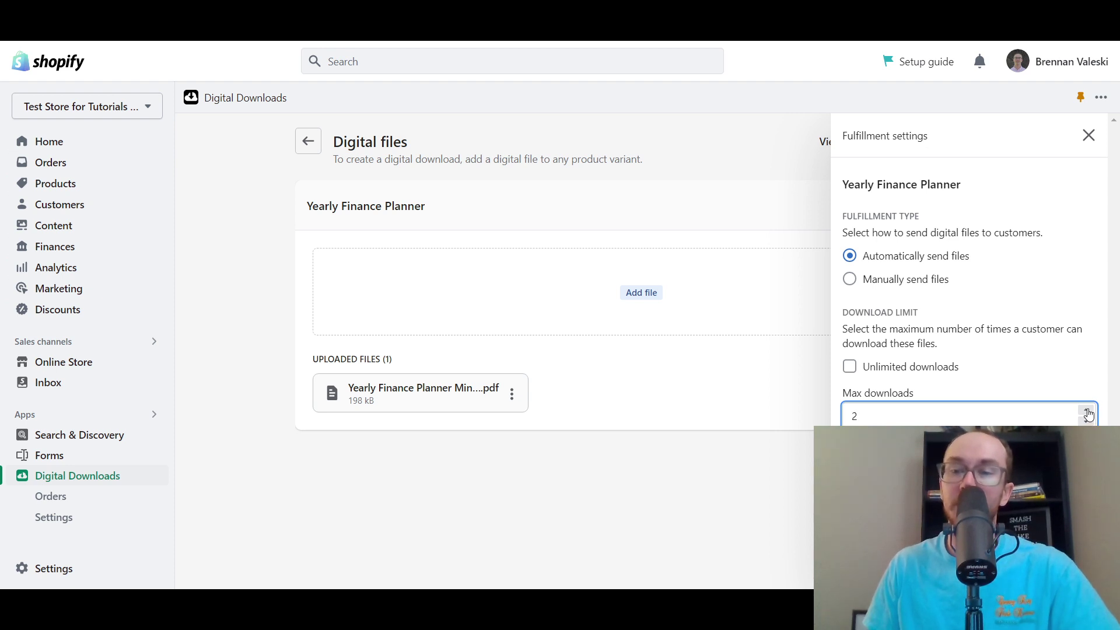
pyautogui.tripleClick(1086, 410)
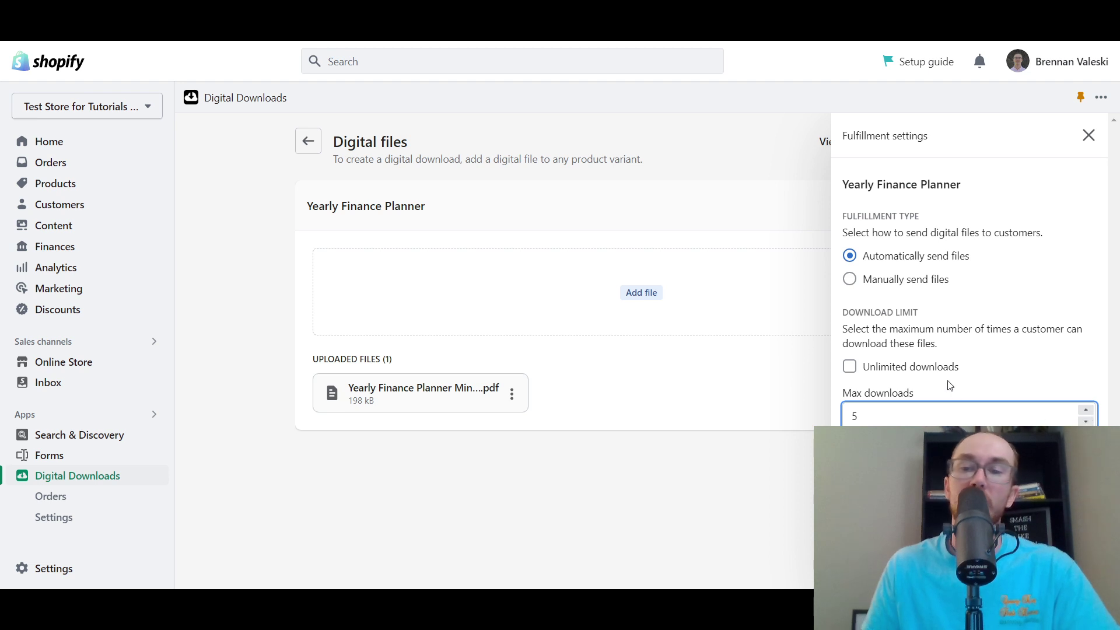
# Reset the planner's download limit by toggling unlimited downloads on and off, and raise the maximum downloads to 22.
pyautogui.click(926, 371)
pyautogui.click(927, 380)
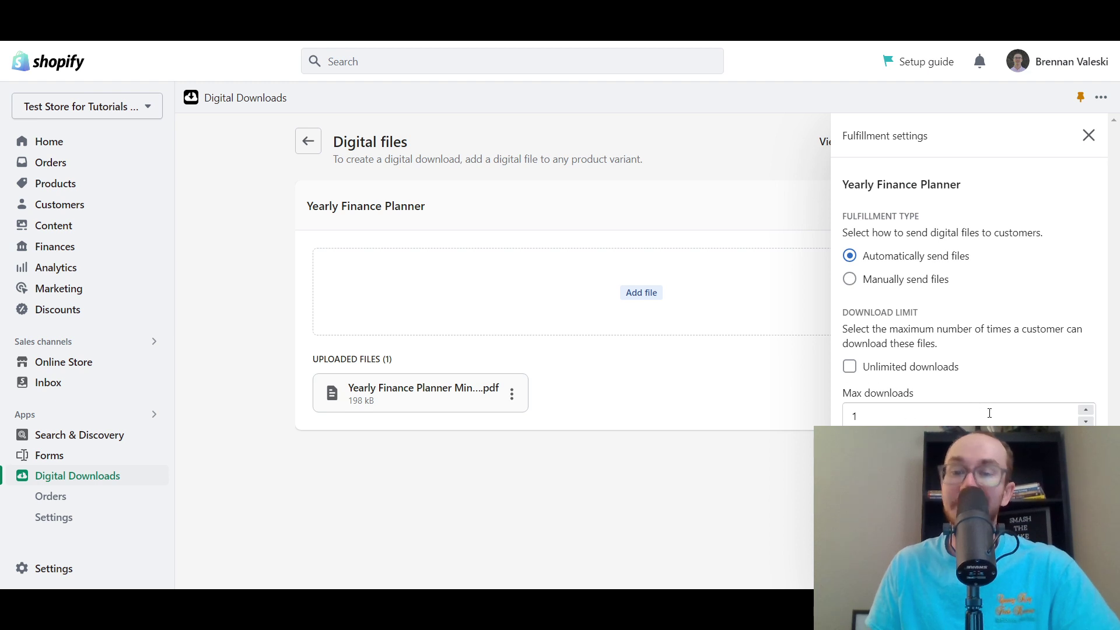
pyautogui.click(1087, 423)
pyautogui.click(1087, 411)
pyautogui.click(1087, 412)
pyautogui.click(1086, 412)
pyautogui.click(1087, 412)
pyautogui.click(1087, 412)
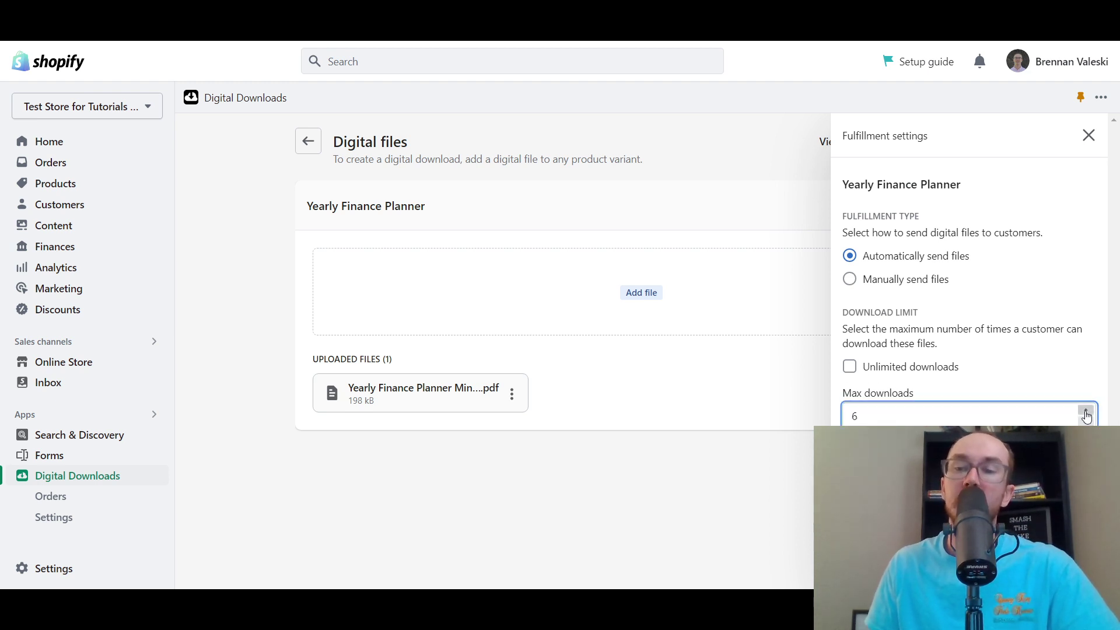
pyautogui.click(1086, 412)
pyautogui.click(1087, 412)
pyautogui.click(1086, 412)
pyautogui.click(1086, 412)
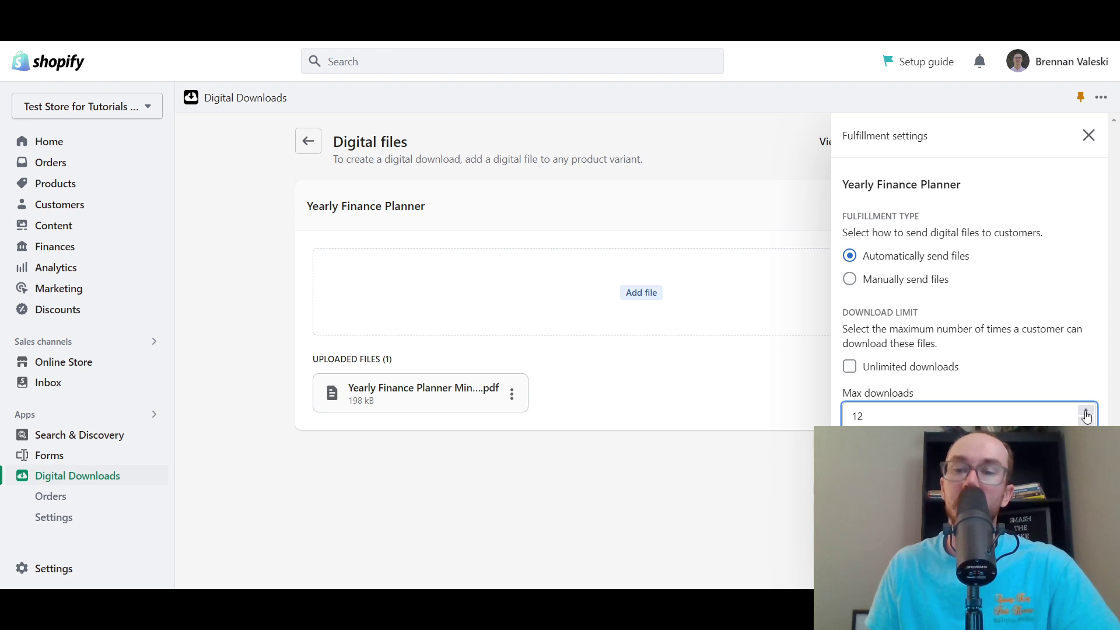
pyautogui.click(1086, 411)
pyautogui.click(1087, 412)
pyautogui.click(1086, 412)
pyautogui.click(1086, 412)
pyautogui.click(1086, 412)
pyautogui.click(1087, 412)
pyautogui.click(1086, 412)
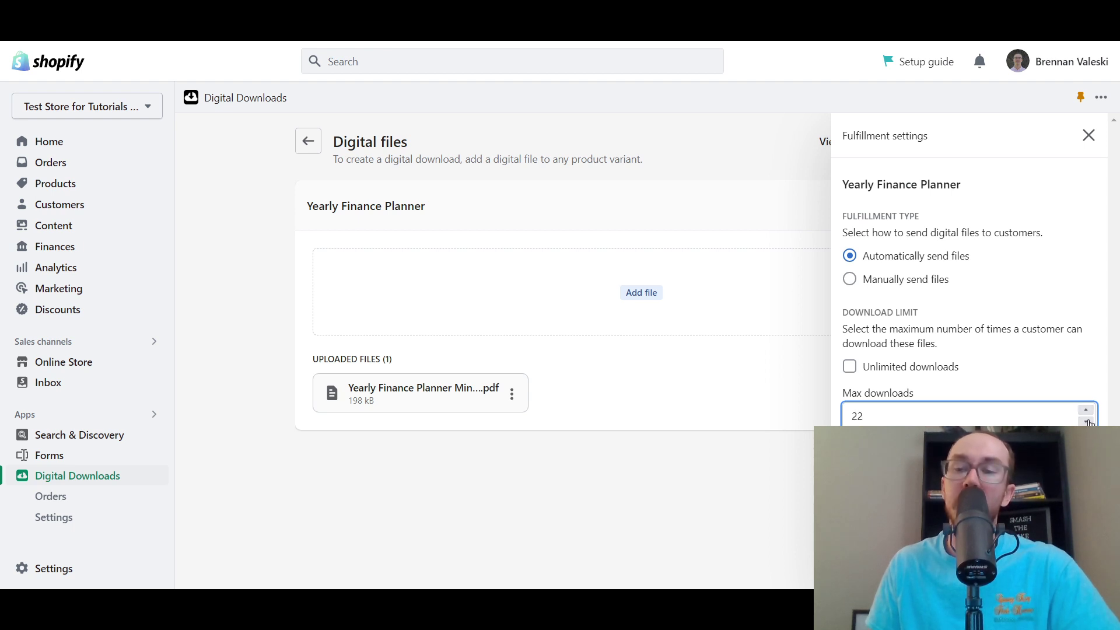
# Lower the planner's maximum downloads and set the limit to 5.
pyautogui.click(1086, 421)
pyautogui.click(1086, 421)
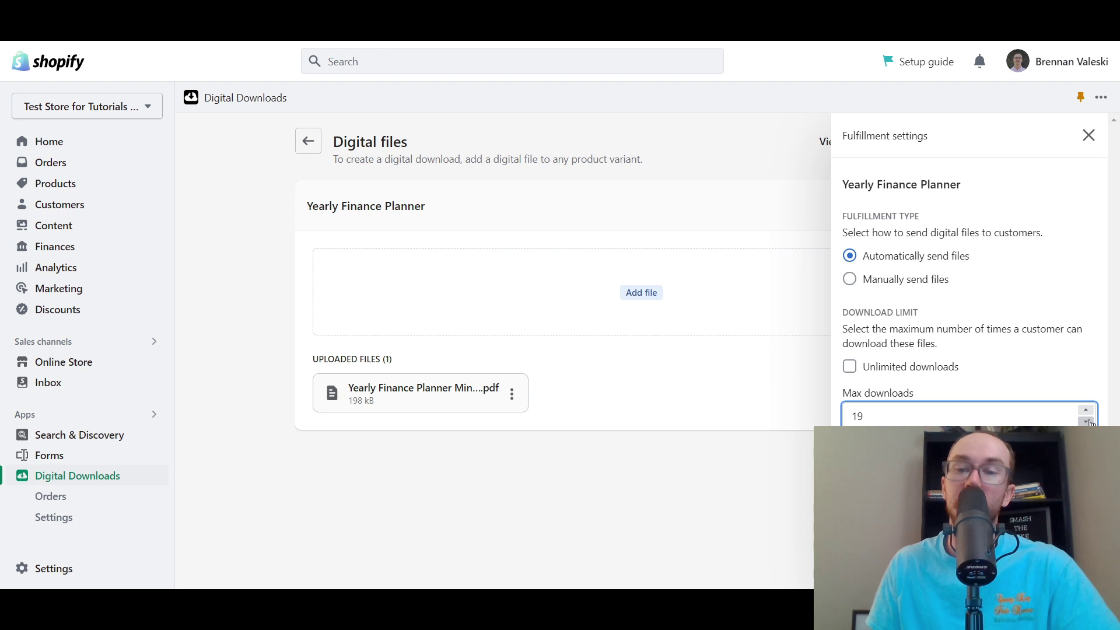
pyautogui.click(1087, 421)
pyautogui.doubleClick(866, 419)
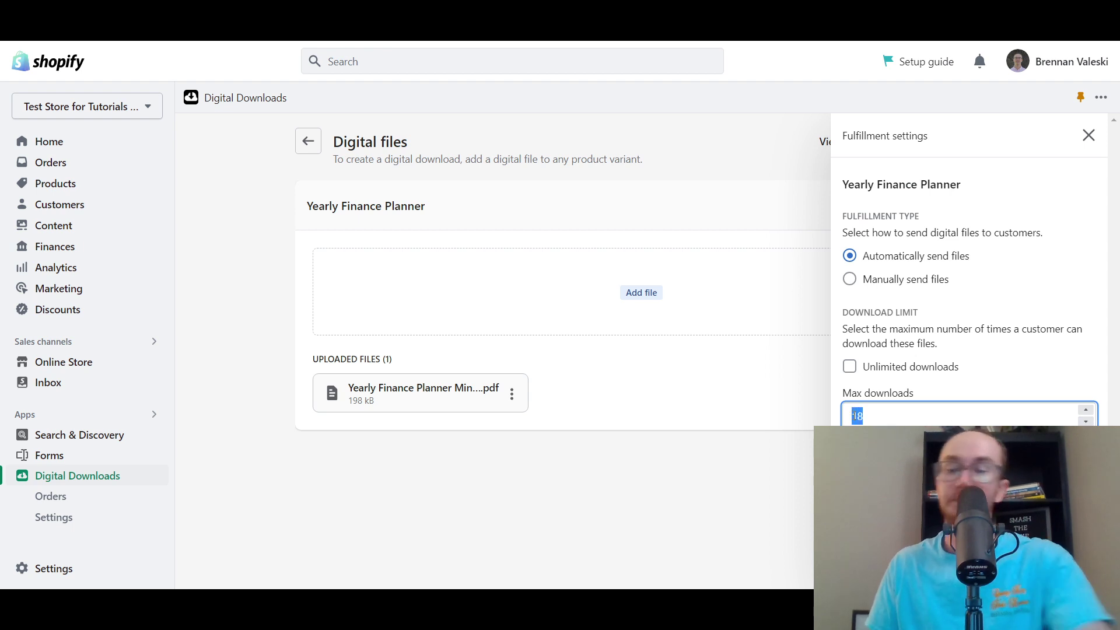
pyautogui.write('5')
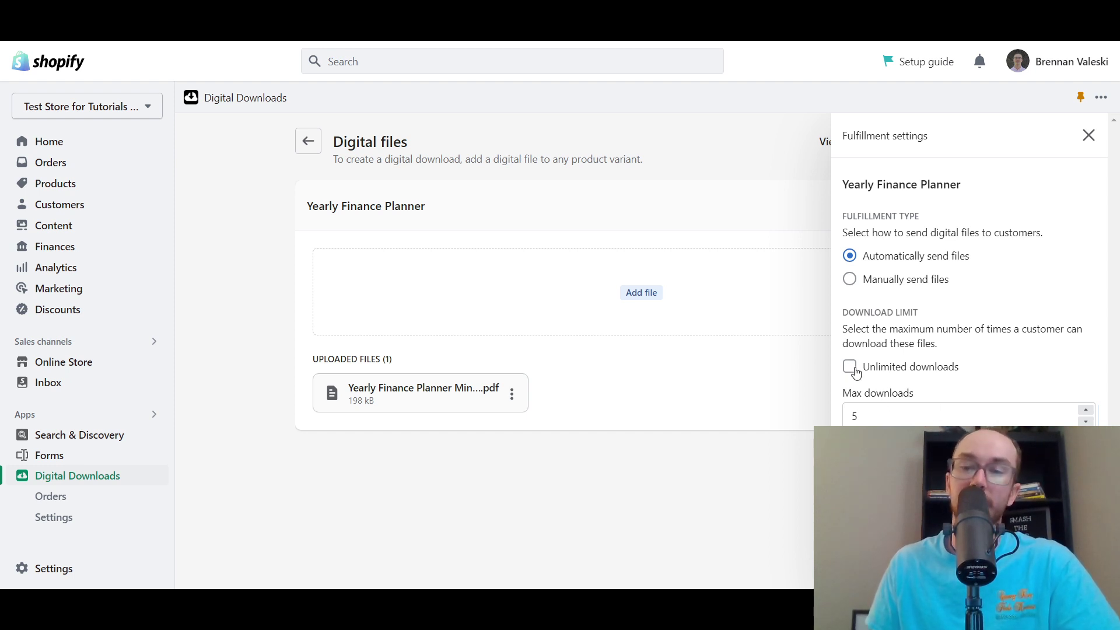
# Allow unlimited downloads for the planner, then reopen the fulfillment settings to check the choice and close them.
pyautogui.click(851, 369)
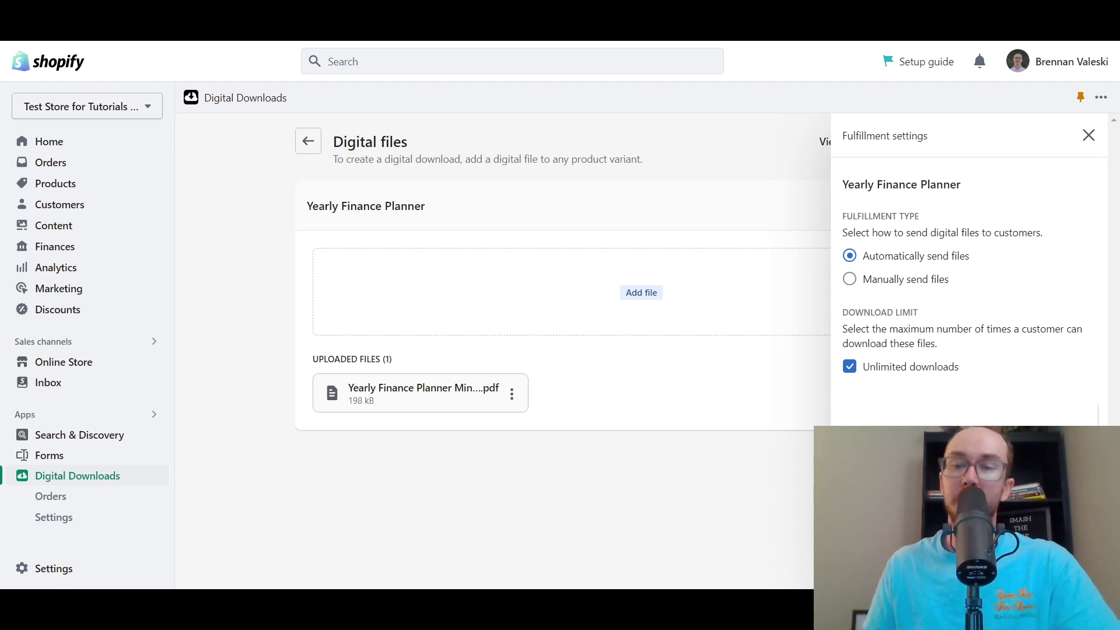
pyautogui.press('Escape')
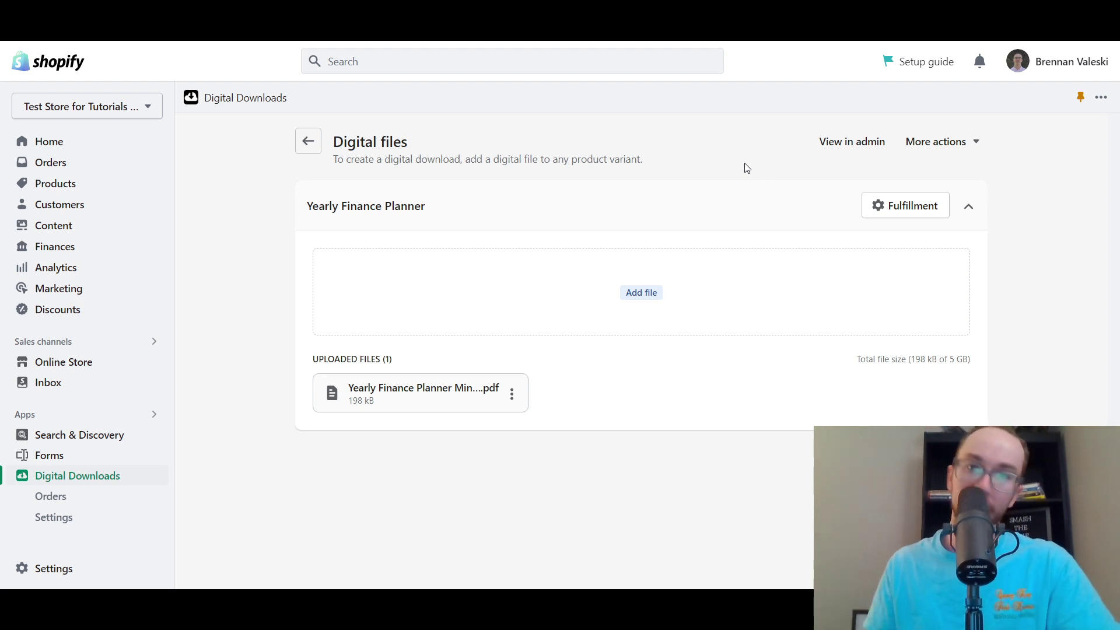
pyautogui.click(931, 204)
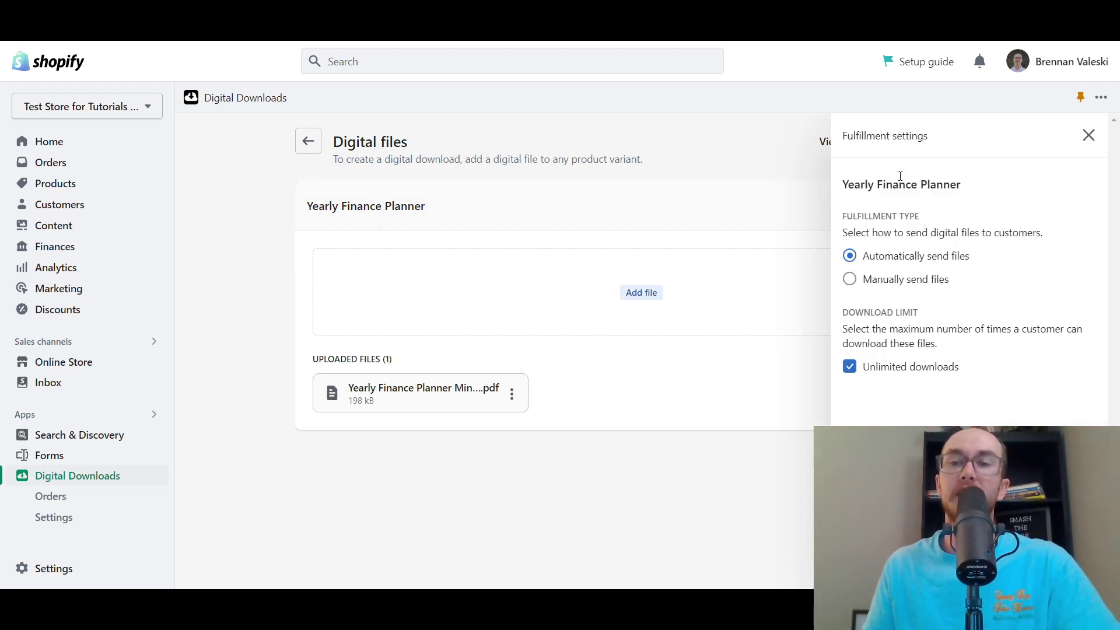
pyautogui.click(1088, 135)
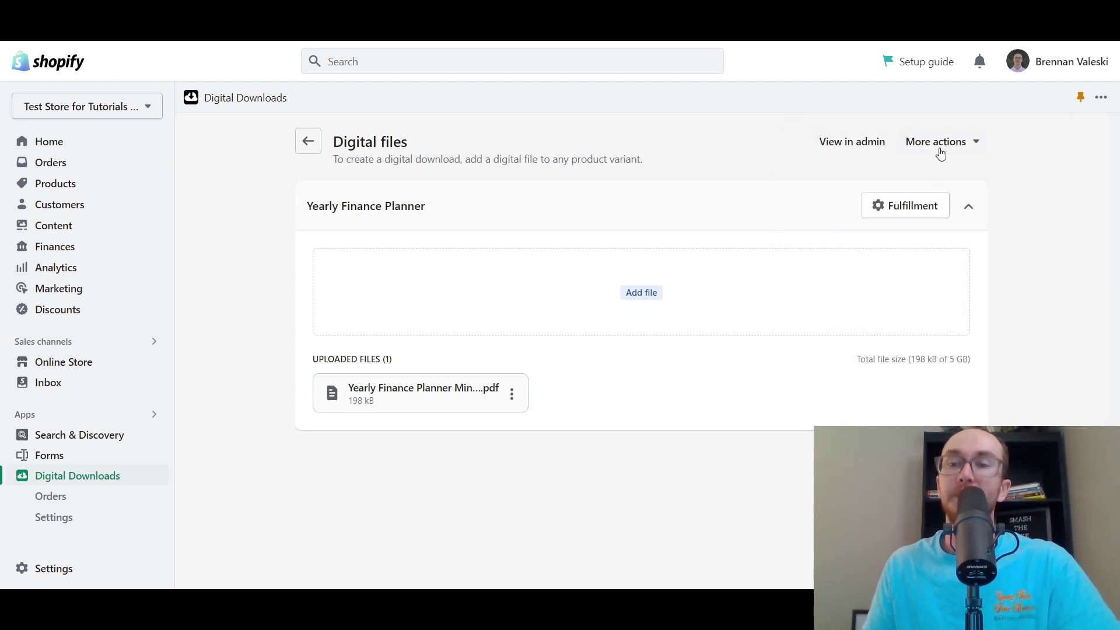
# Create a download link for the Yearly Finance Planner and copy it to the clipboard.
pyautogui.click(944, 144)
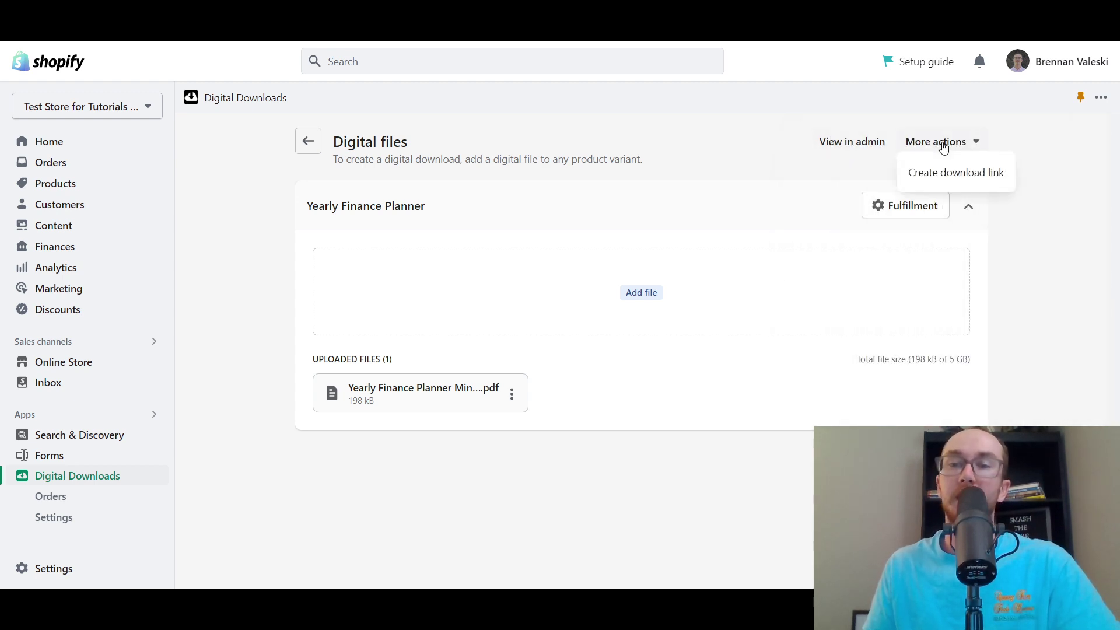
pyautogui.click(944, 183)
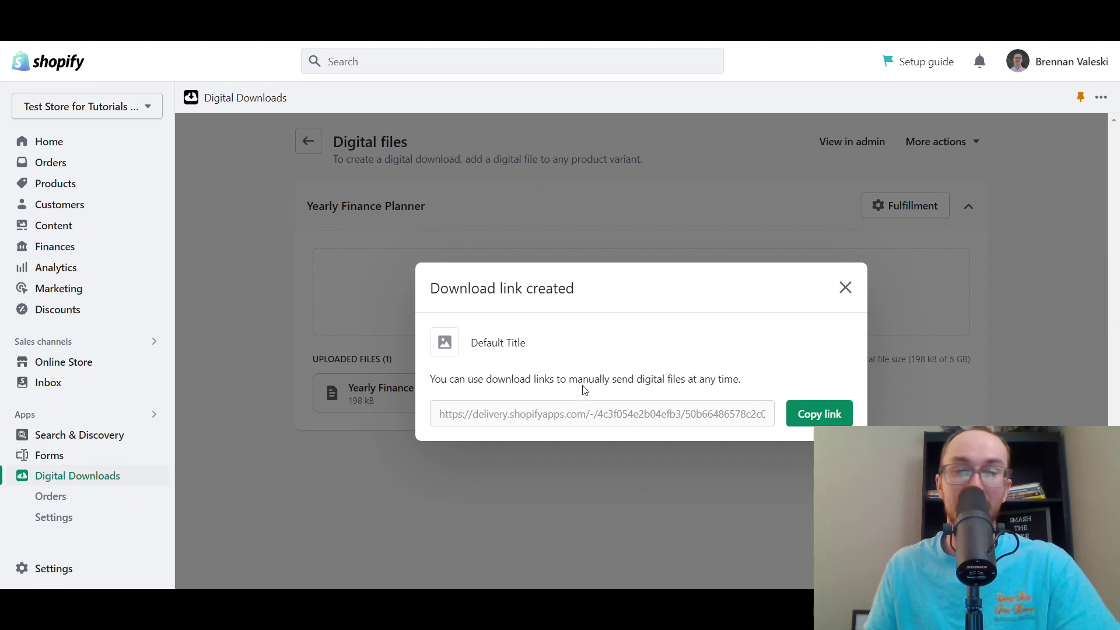
pyautogui.click(838, 419)
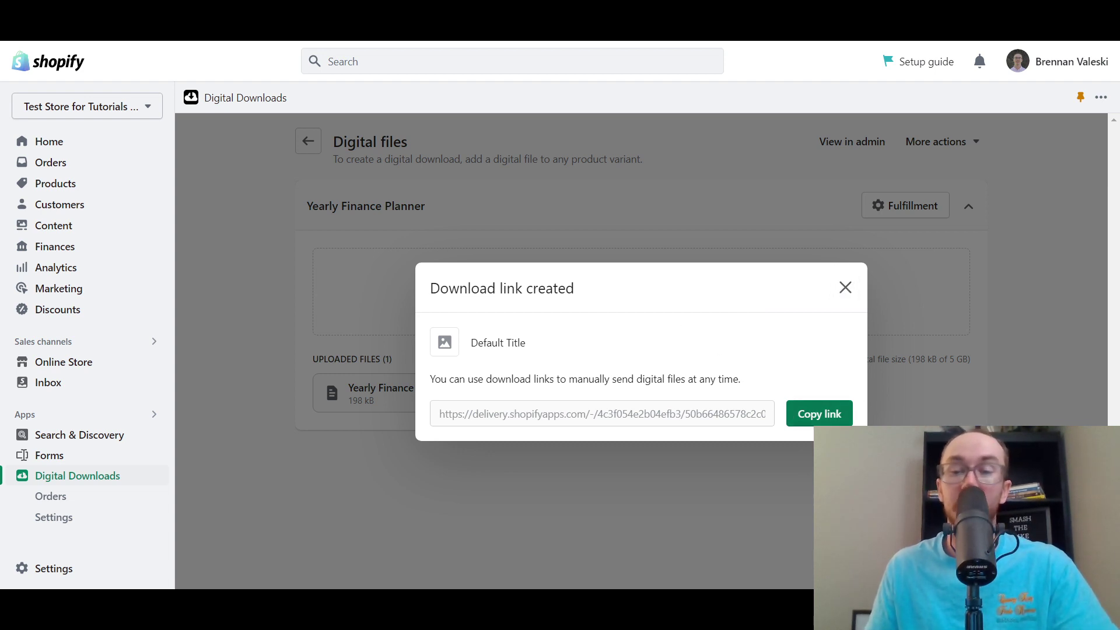
pyautogui.click(817, 415)
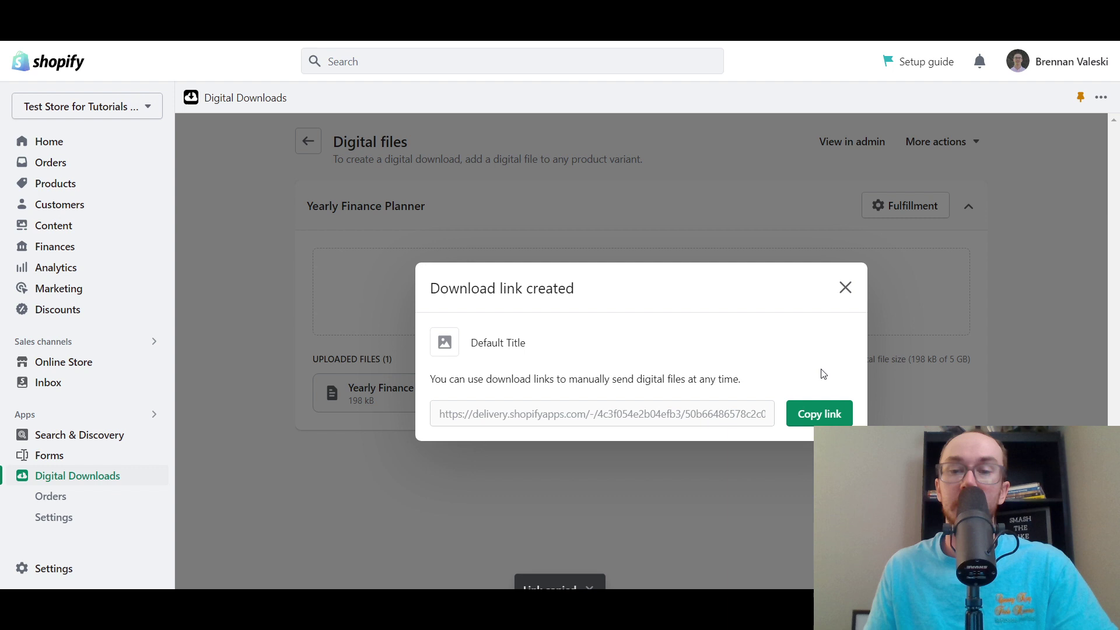
pyautogui.click(845, 287)
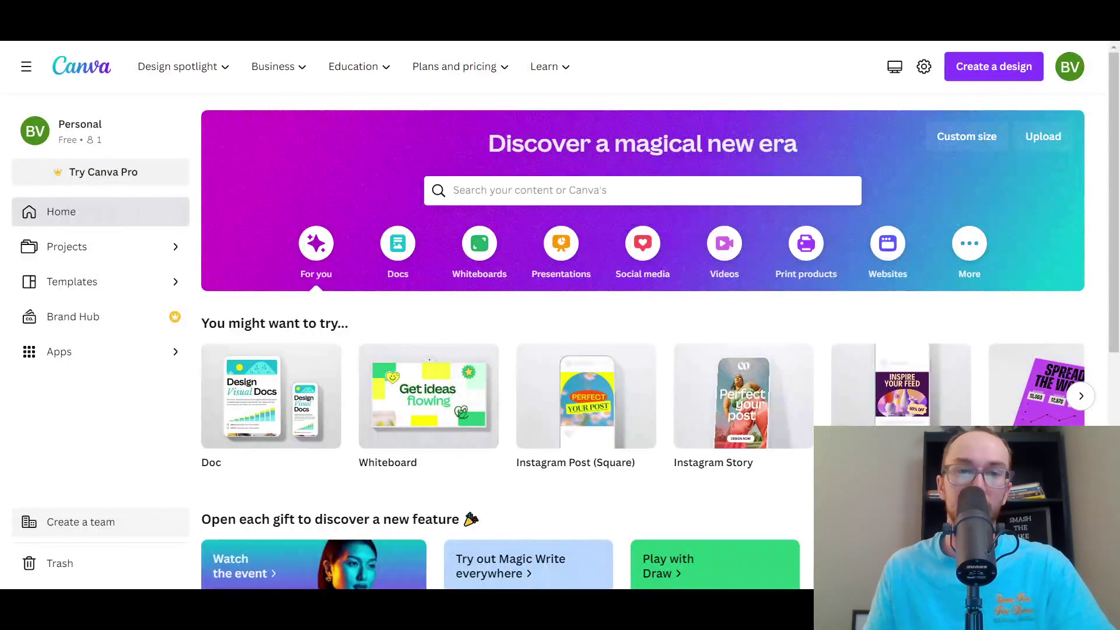
# Load the copied download link in the browser tab showing Canva and examine the planner's download page.
pyautogui.hotkey('ctrl', 'l')
pyautogui.hotkey('ctrl', 'v')
pyautogui.press('Return')
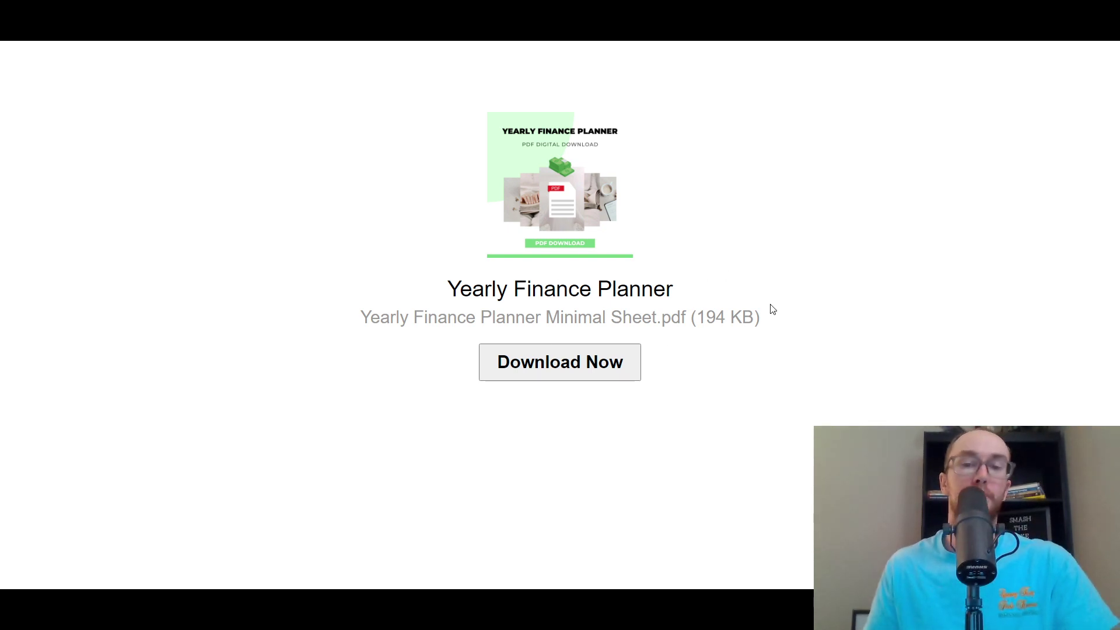
pyautogui.moveTo(787, 327); pyautogui.dragTo(712, 295)
pyautogui.click(377, 294)
pyautogui.click(713, 295)
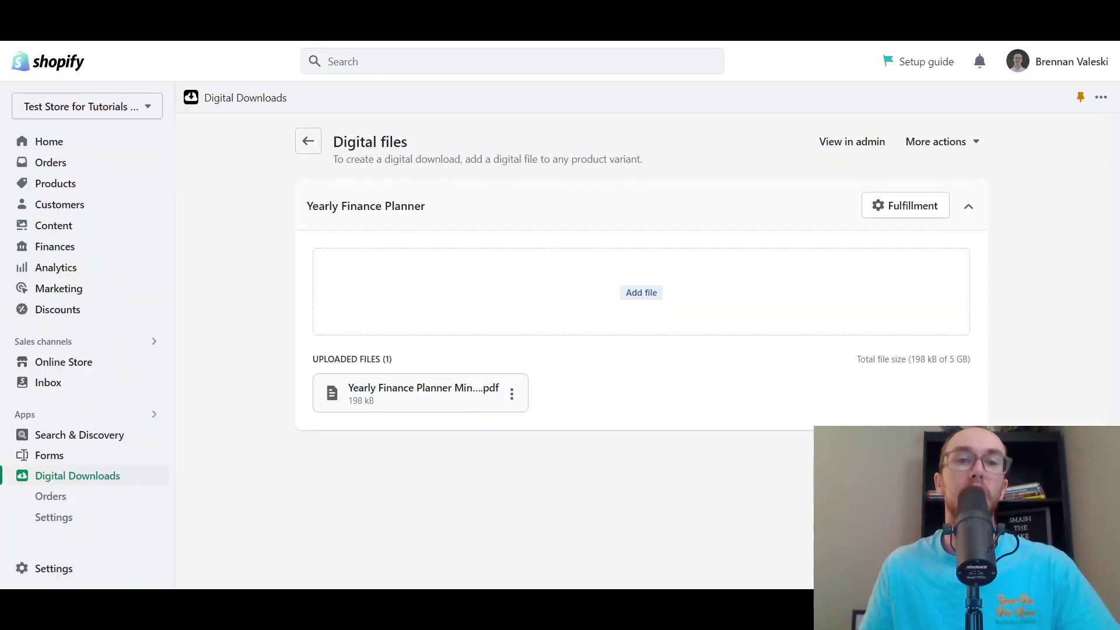
# Open the Yearly Finance Planner's product page in the Shopify admin and launch its storefront preview.
pyautogui.click(936, 146)
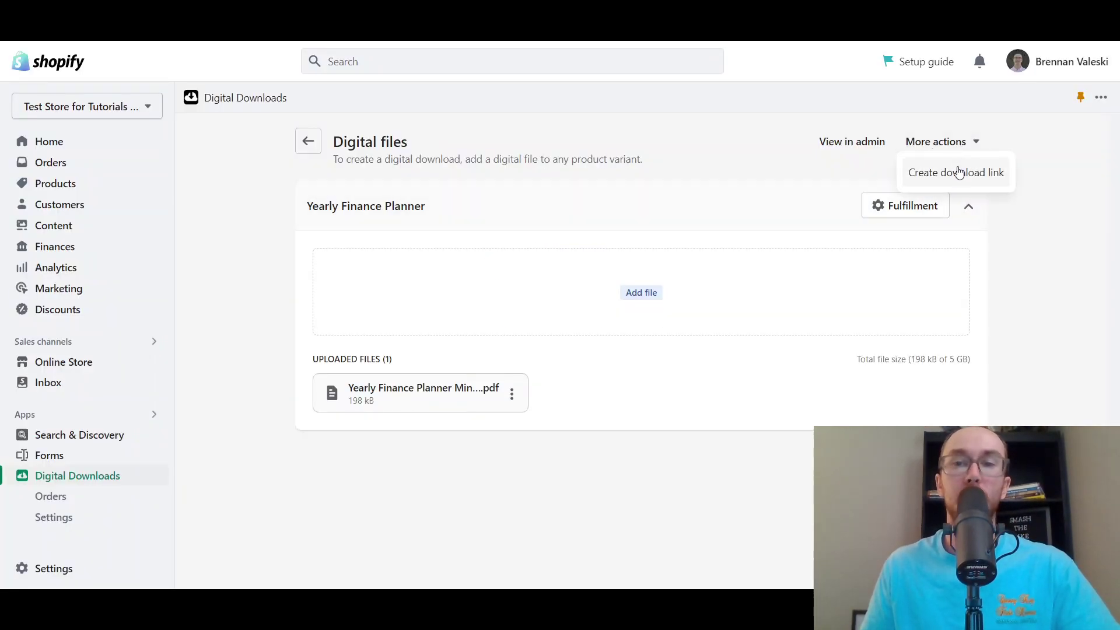
pyautogui.click(864, 170)
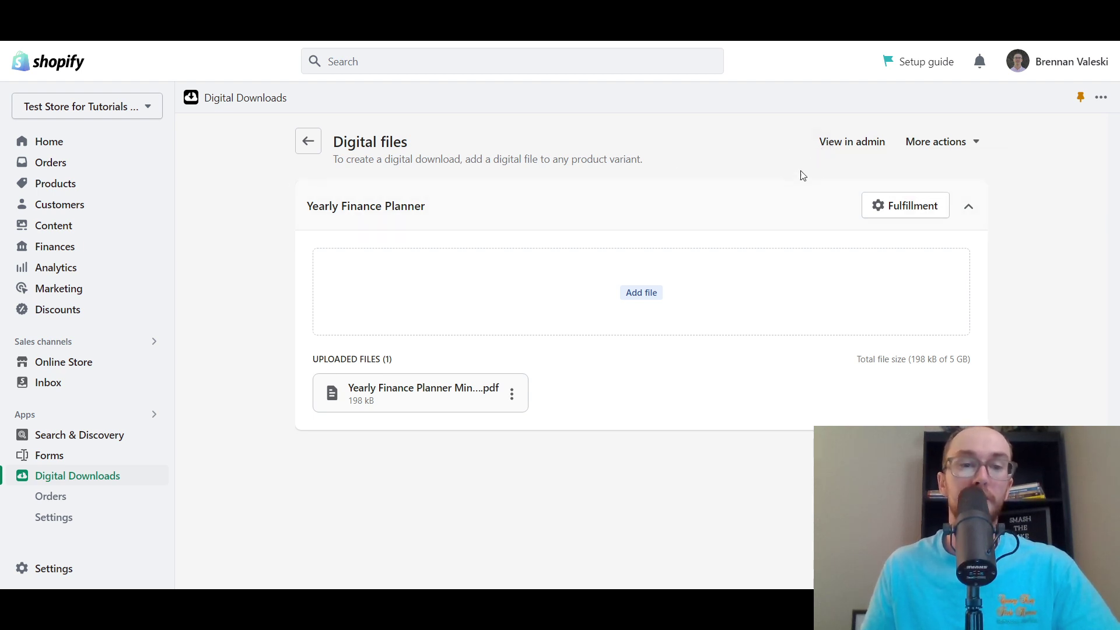
pyautogui.click(833, 153)
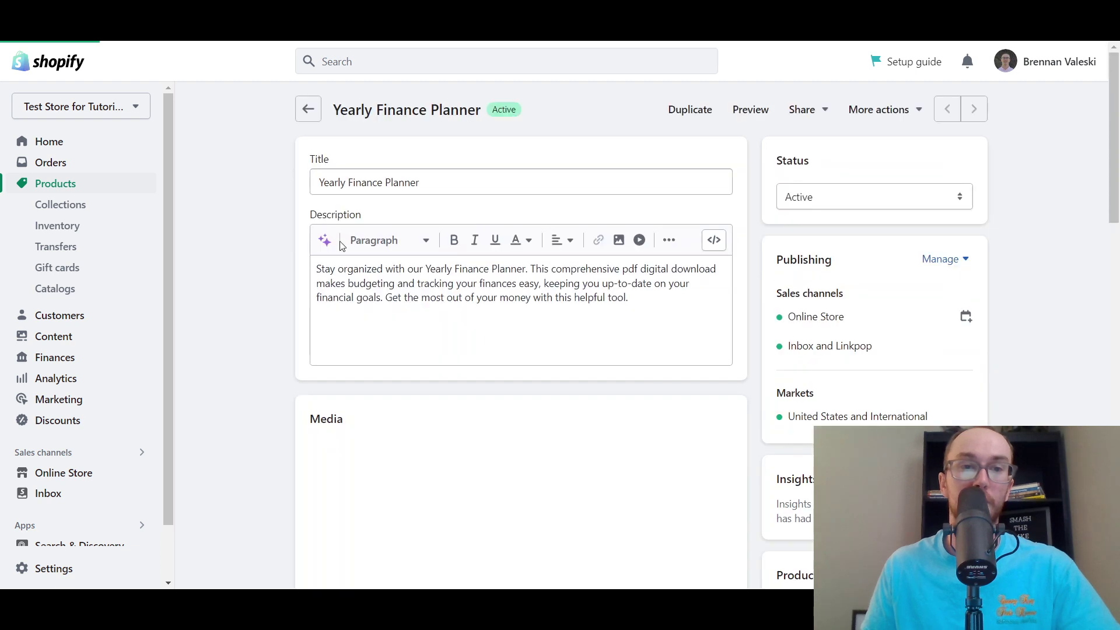
pyautogui.scroll(-3, 1022, 306)
pyautogui.scroll(3, 1023, 306)
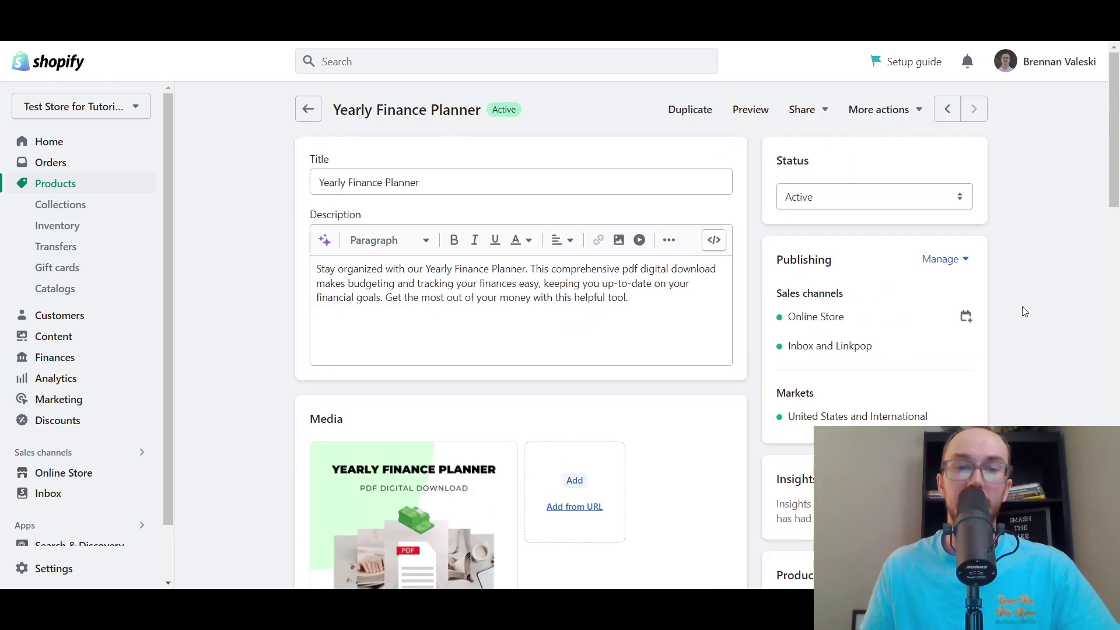
pyautogui.click(751, 111)
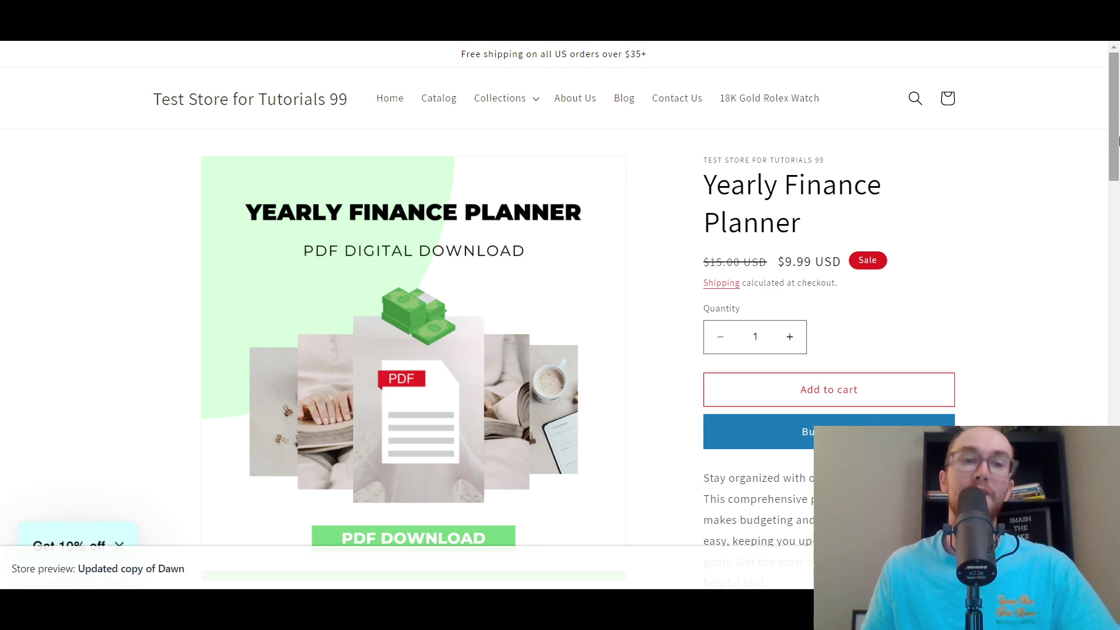
# Examine the planner's storefront image and sale price, then check the file name on its download page.
pyautogui.moveTo(1119, 140); pyautogui.dragTo(1116, 117)
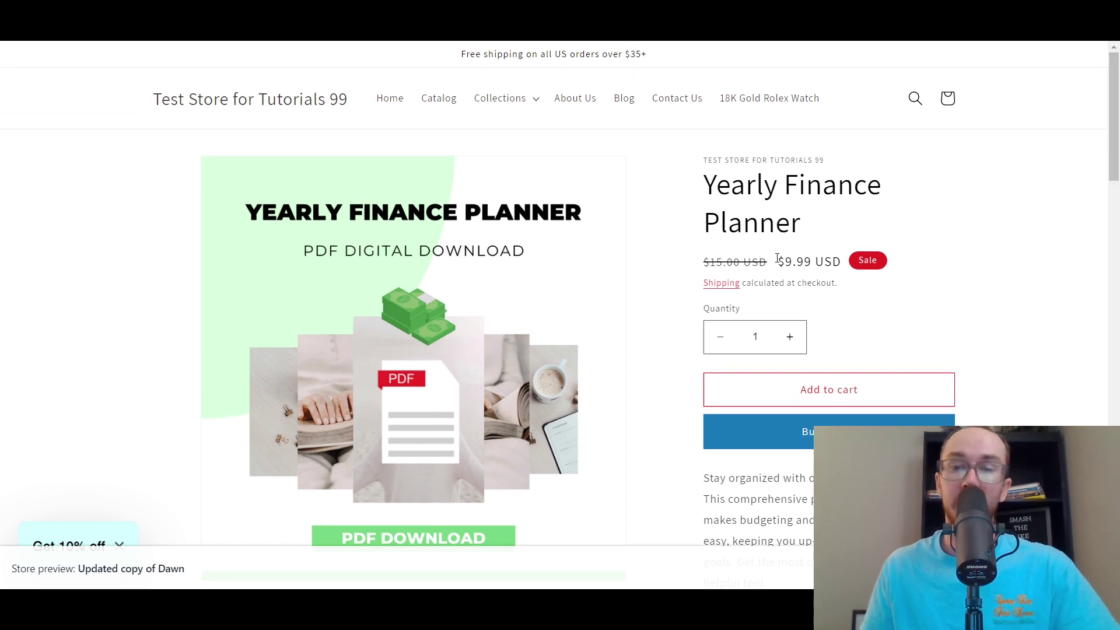
pyautogui.moveTo(778, 259); pyautogui.dragTo(826, 257)
pyautogui.click(828, 257)
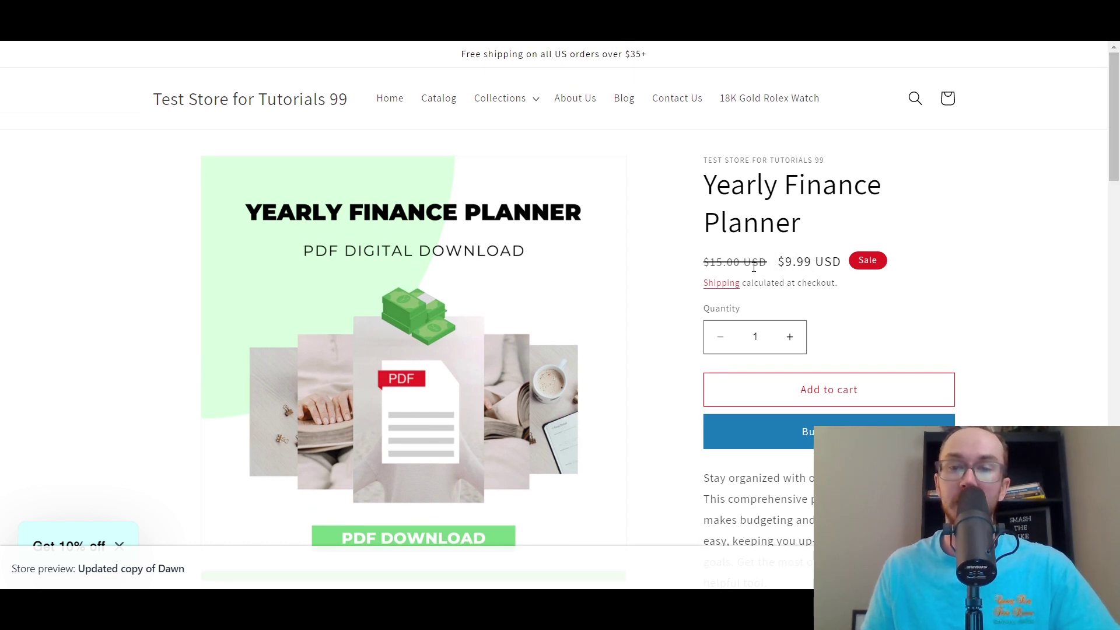
pyautogui.moveTo(1114, 149)
pyautogui.mouseDown()
pyautogui.moveTo(1114, 470)
pyautogui.moveTo(1114, 123)
pyautogui.moveTo(1117, 170)
pyautogui.moveTo(1116, 138)
pyautogui.mouseUp()
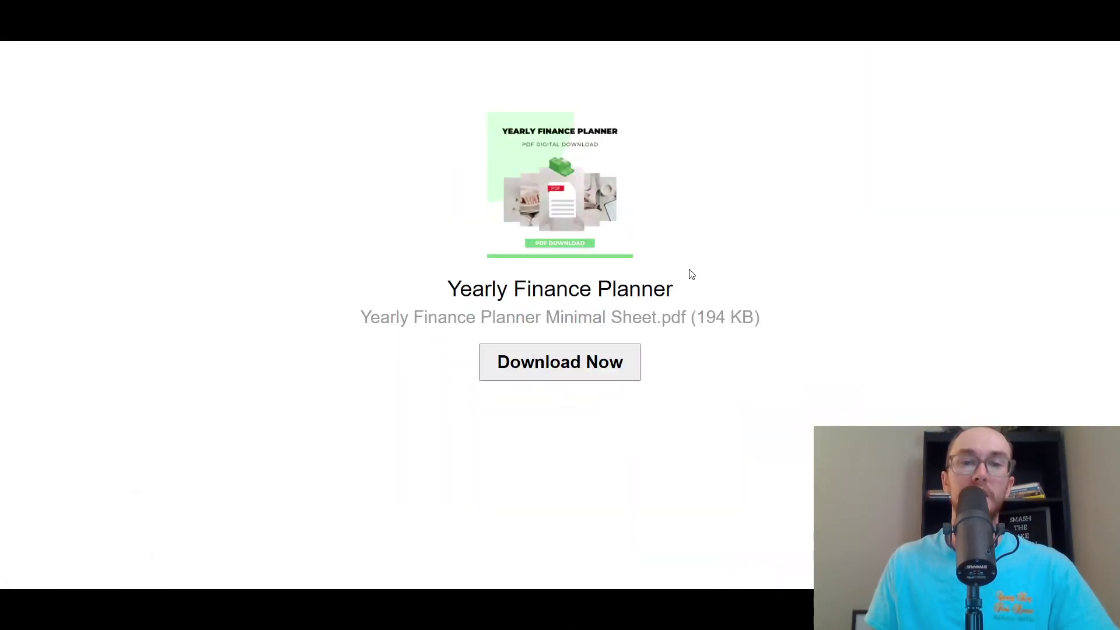
pyautogui.moveTo(447, 317); pyautogui.dragTo(661, 317)
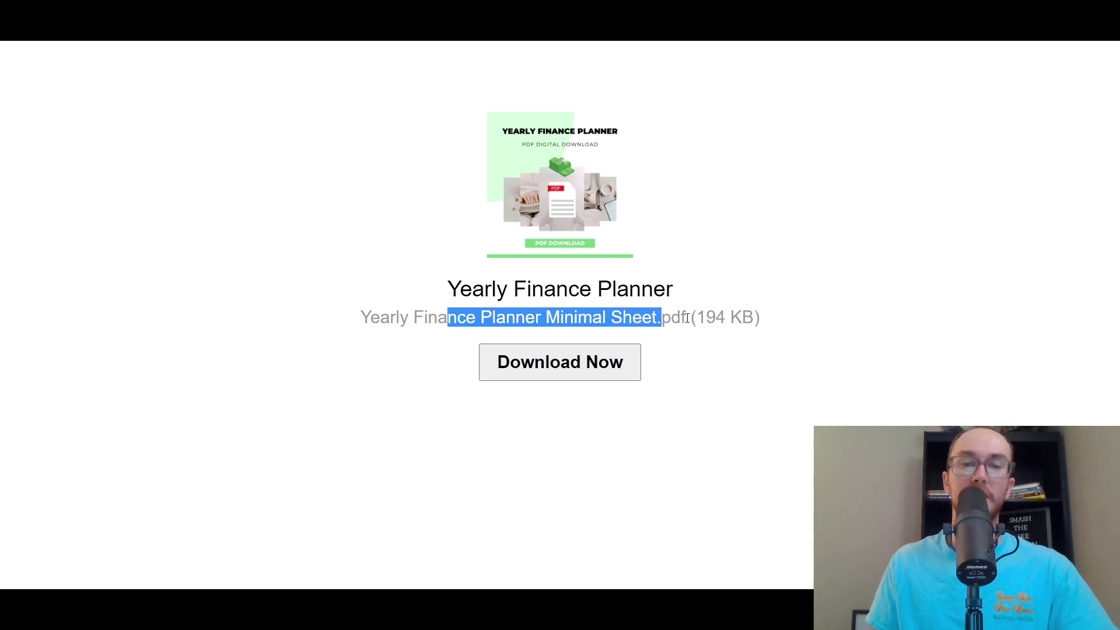
pyautogui.click(758, 272)
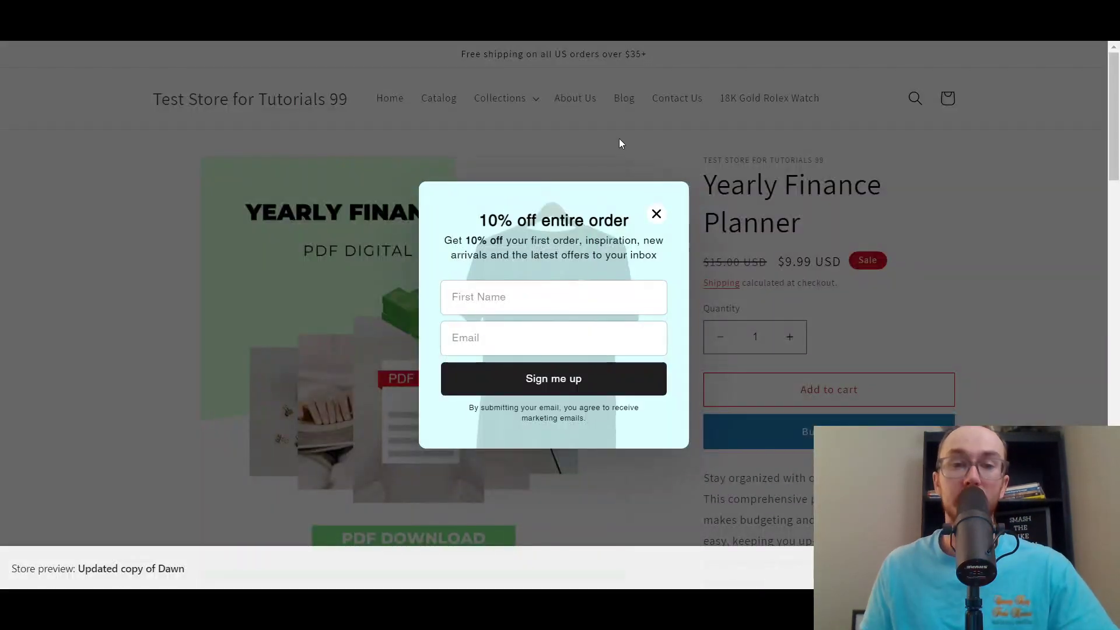
# Dismiss the 10% off popup, read the planner's storefront description, and check the file type on the download page.
pyautogui.click(657, 214)
pyautogui.moveTo(1119, 146); pyautogui.dragTo(1119, 205)
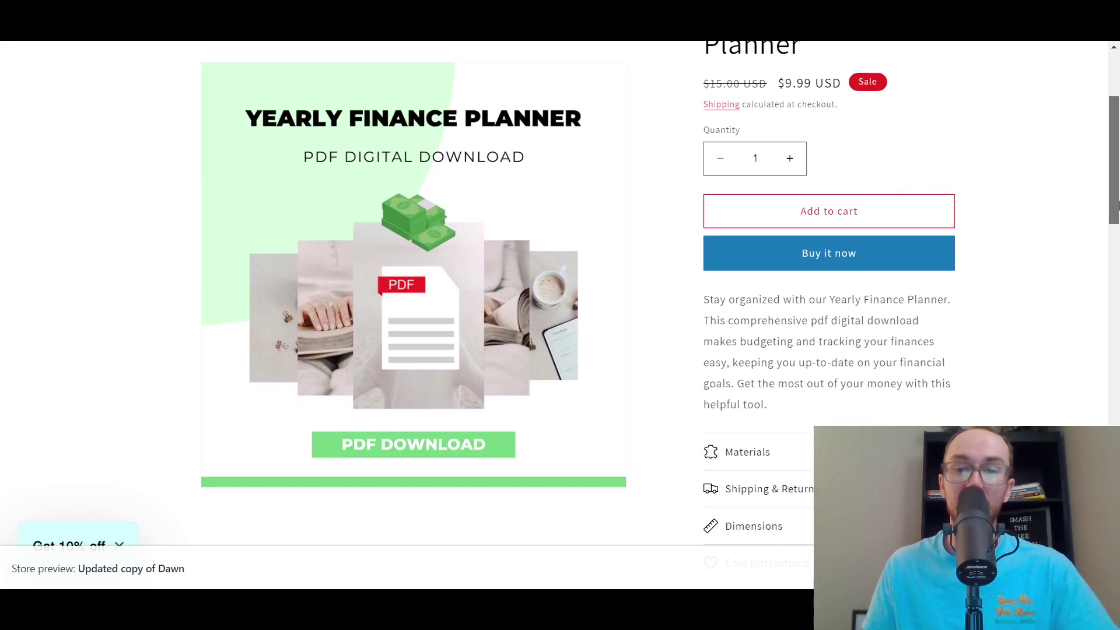
pyautogui.moveTo(951, 384); pyautogui.dragTo(743, 328)
pyautogui.click(743, 328)
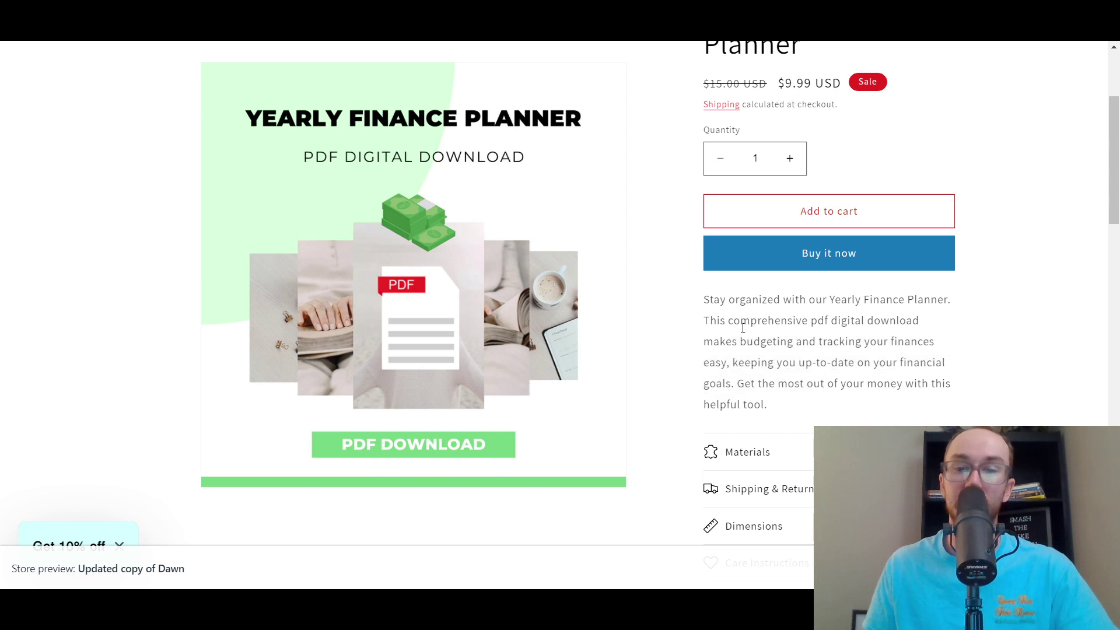
pyautogui.scroll(3, 1042, 304)
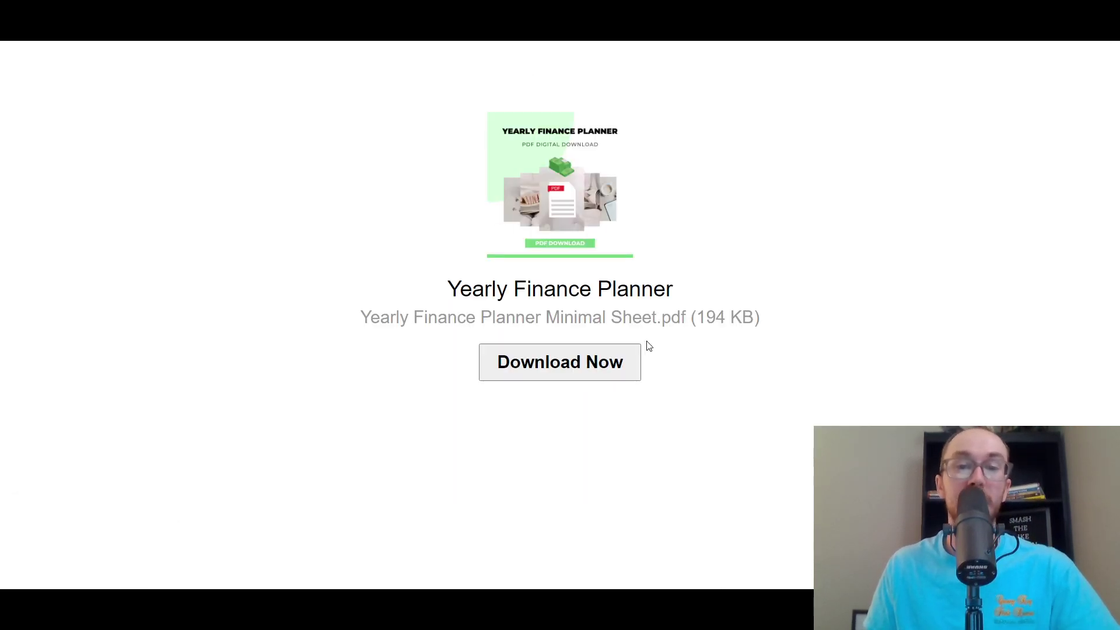
pyautogui.moveTo(662, 318); pyautogui.dragTo(700, 317)
pyautogui.click(708, 307)
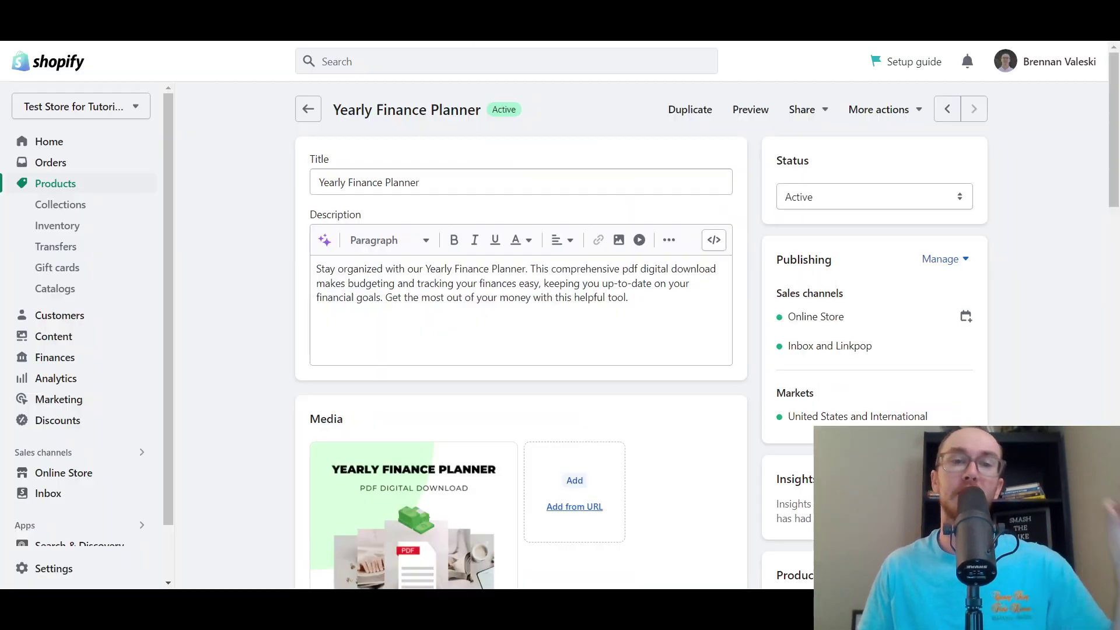
# Return to the Digital Downloads product list and locate the Yearly Finance Planner.
pyautogui.scroll(-1, 88, 428)
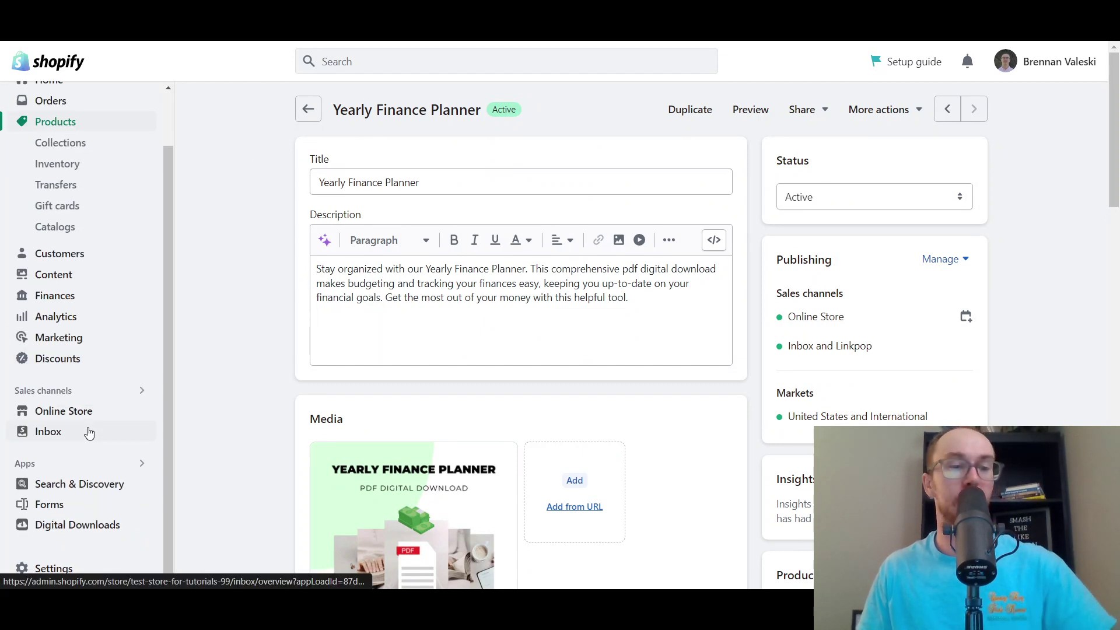
pyautogui.click(64, 531)
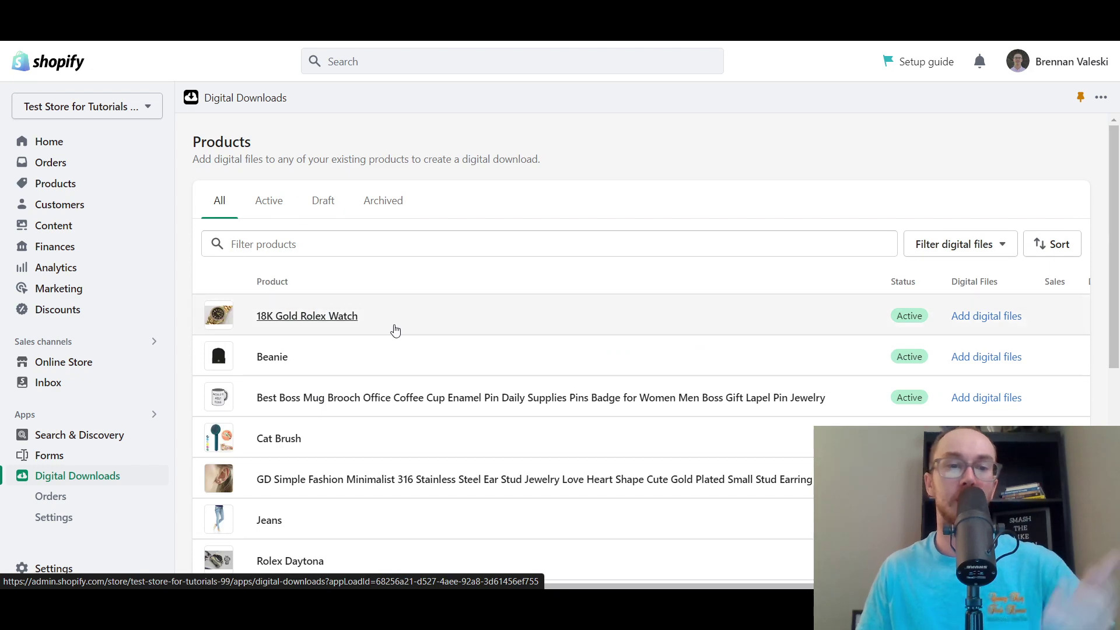
pyautogui.scroll(-7, 525, 305)
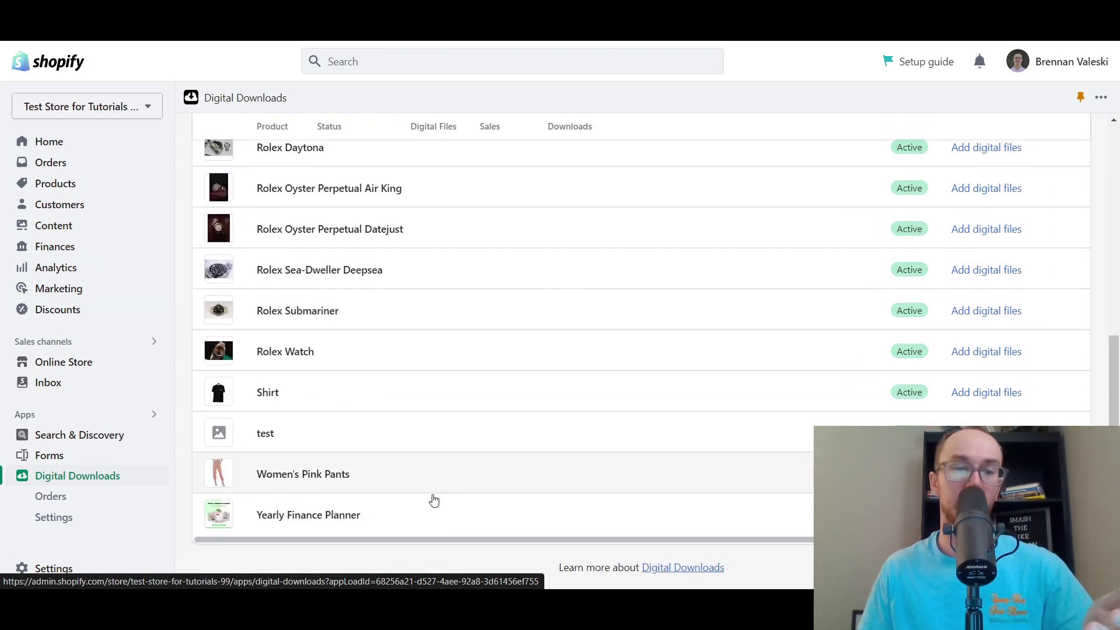
# Examine the status, digital files, sales and downloads columns across the Digital Downloads product list, down to the Yearly Finance Planner.
pyautogui.hscroll(2, 494, 507)
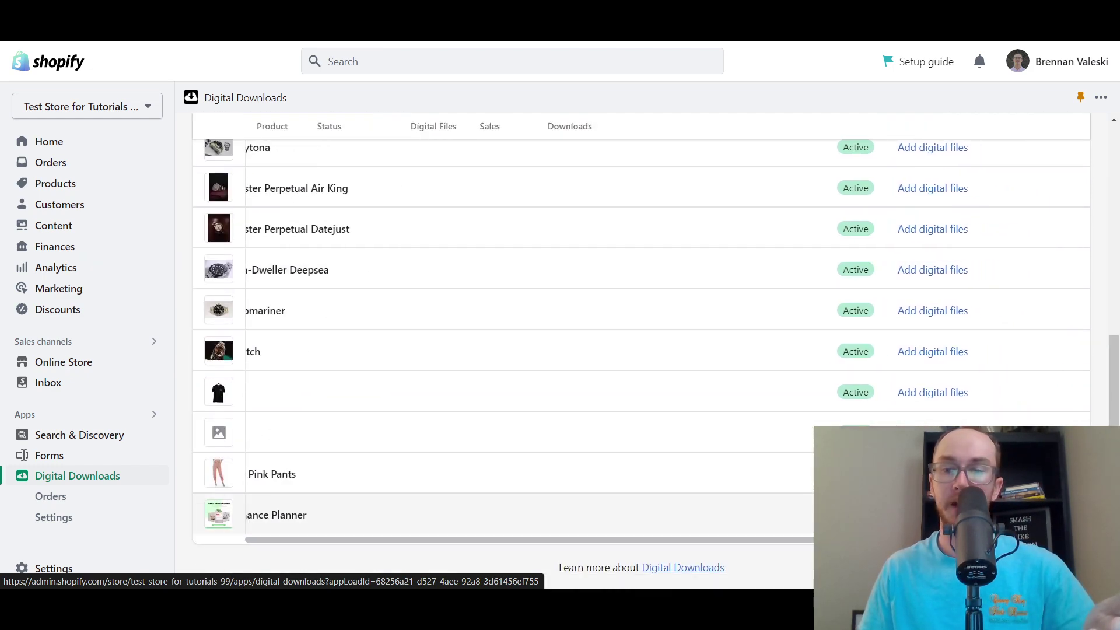
pyautogui.scroll(8, 1030, 380)
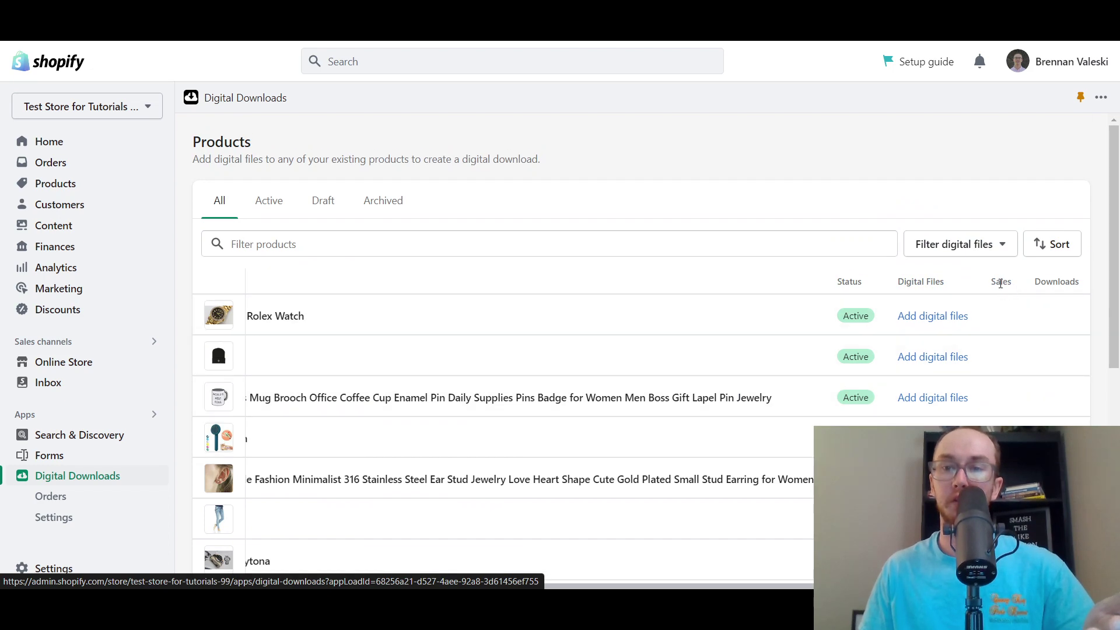
pyautogui.scroll(-7, 1045, 290)
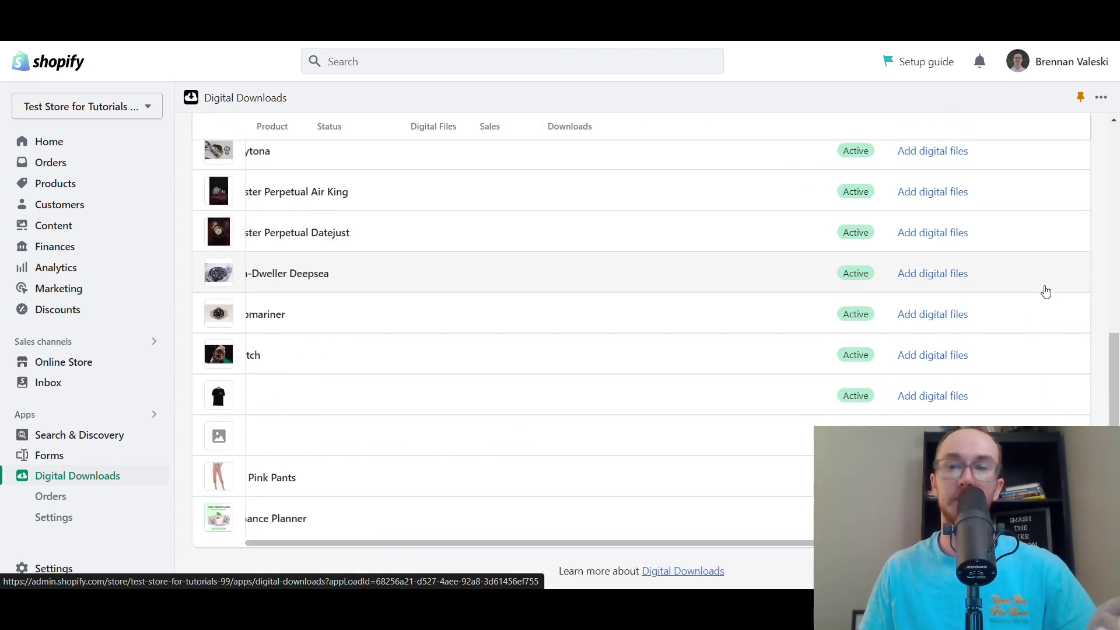
pyautogui.scroll(4, 365, 575)
pyautogui.scroll(-4, 786, 328)
pyautogui.scroll(6, 1038, 288)
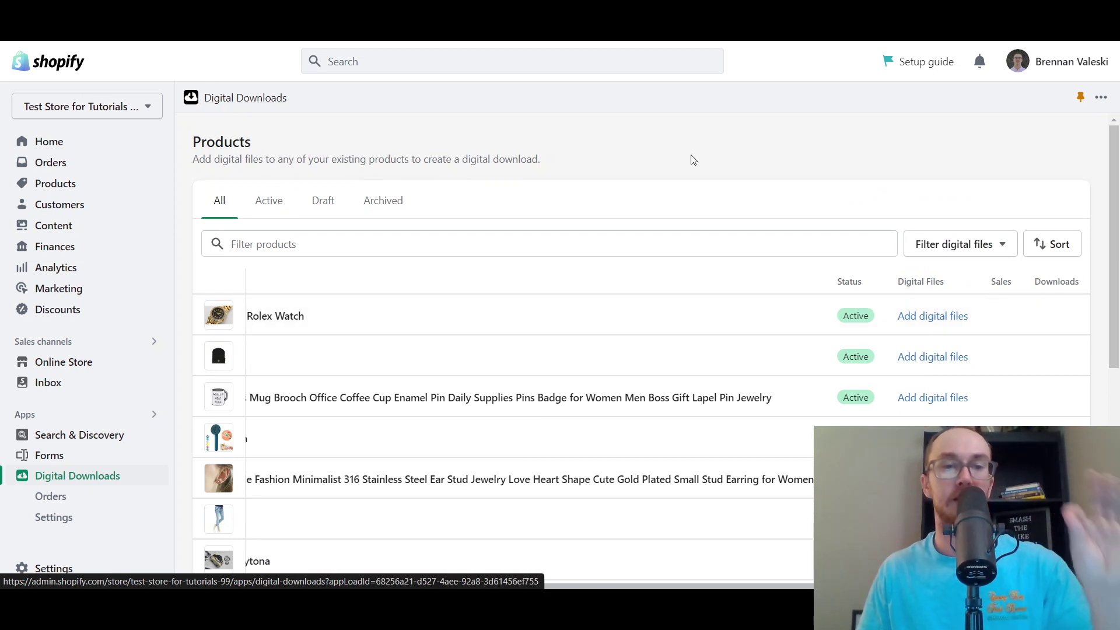
pyautogui.scroll(-6, 475, 198)
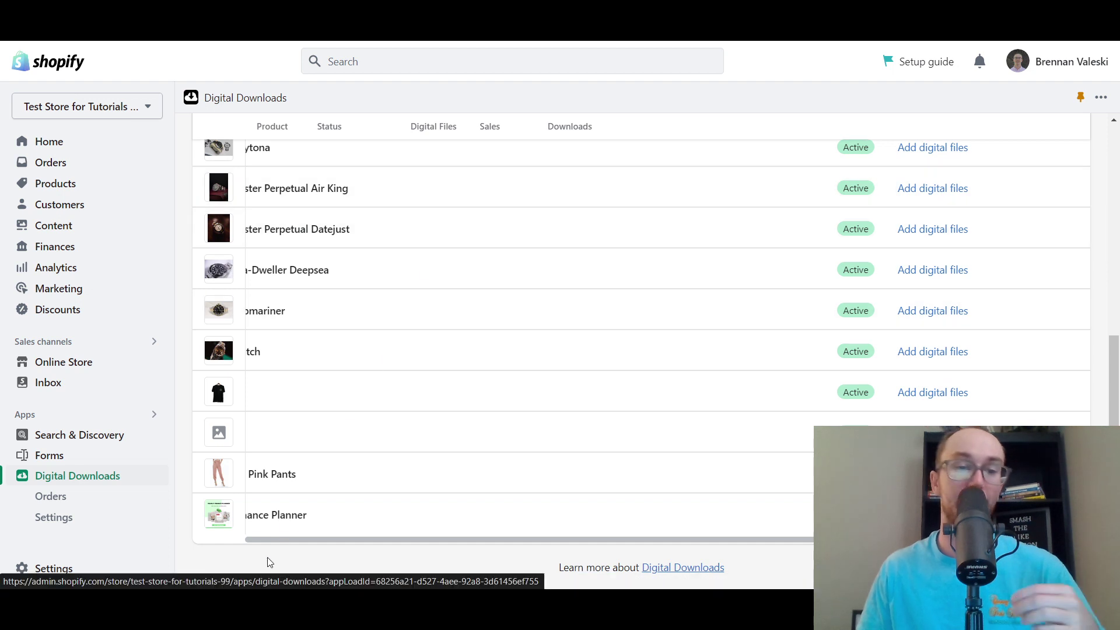
# Open the Yearly Finance Planner from the product list and review its storefront product page.
pyautogui.click(358, 520)
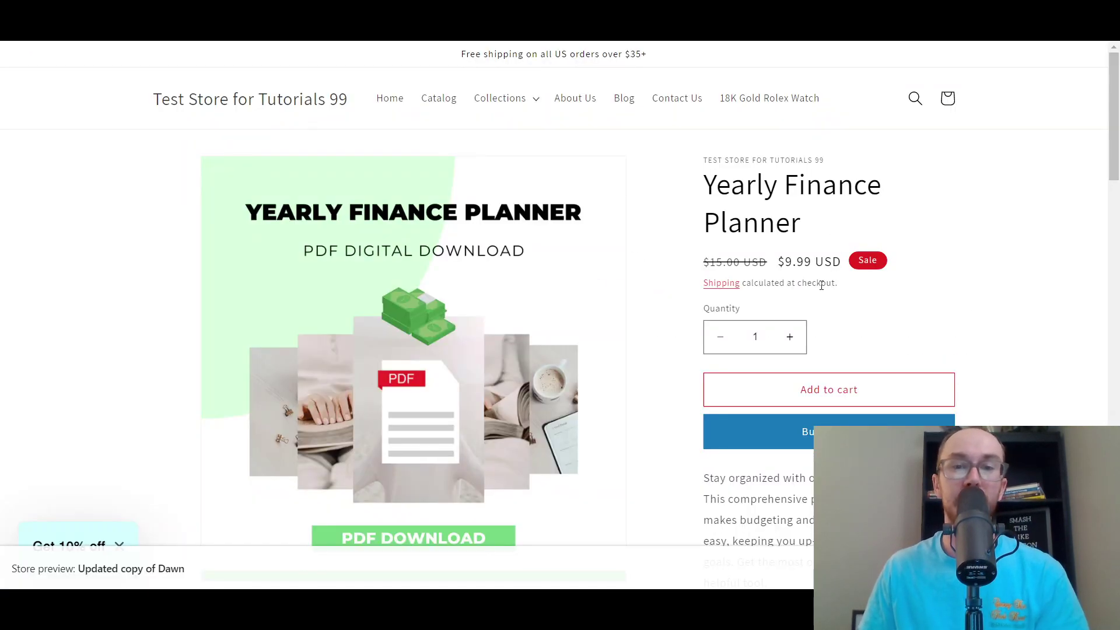
pyautogui.scroll(-1, 733, 401)
pyautogui.scroll(1, 689, 402)
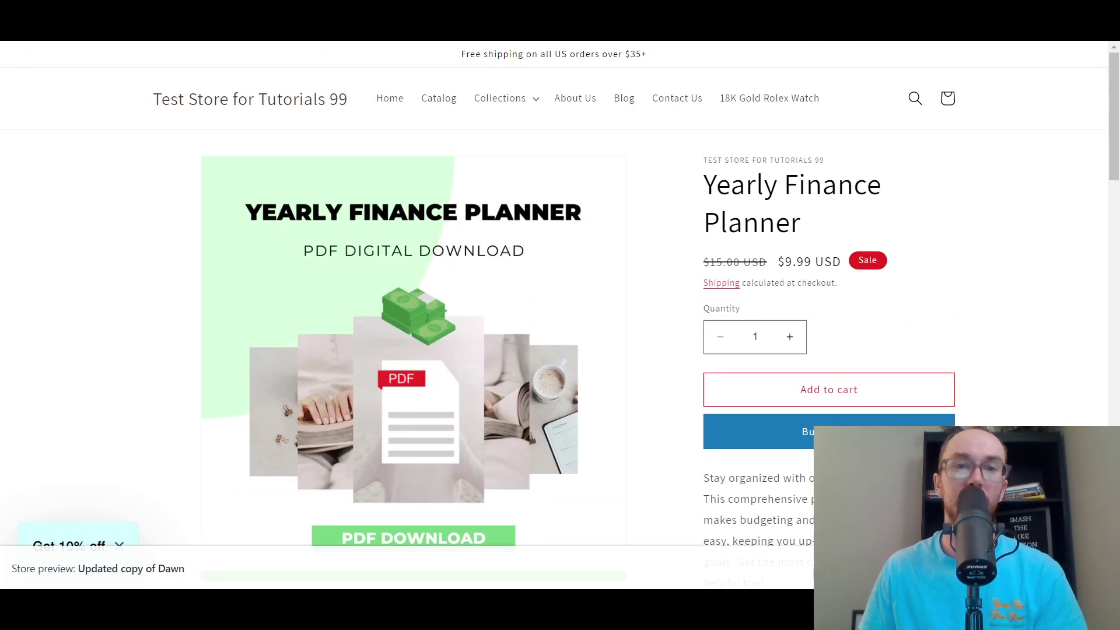